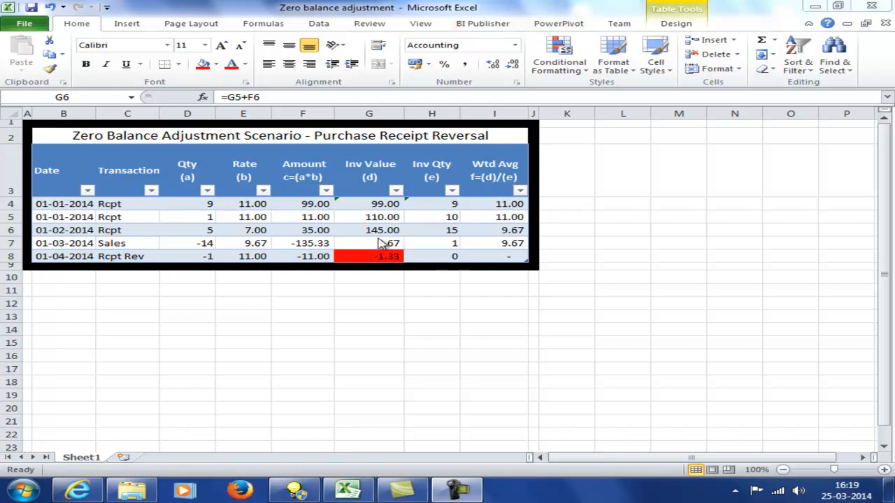
# Select the inventory value of the receipt reversal in G8, and switch to JD Edwards EnterpriseOne.
pyautogui.click(355, 255)
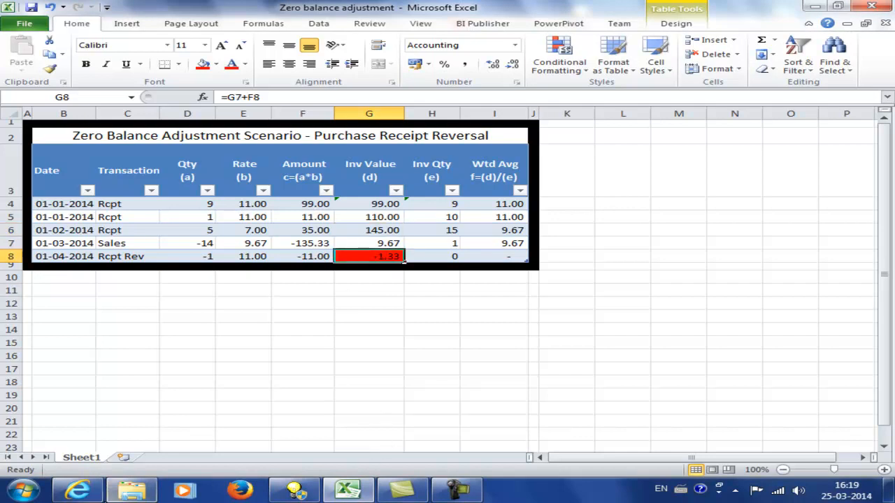
pyautogui.moveTo(98, 495)
pyautogui.click(203, 415)
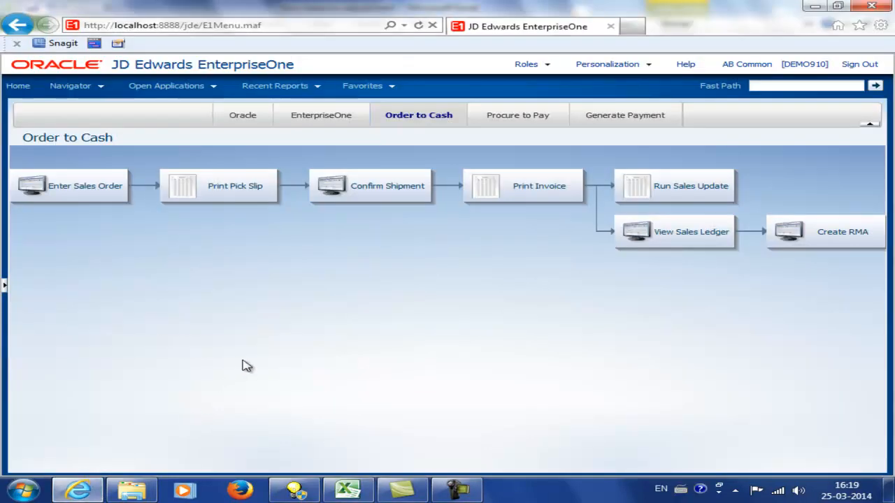
# Open Enter Purchase Orders from the purchase order processing tasks of stock based purchasing.
pyautogui.click(102, 88)
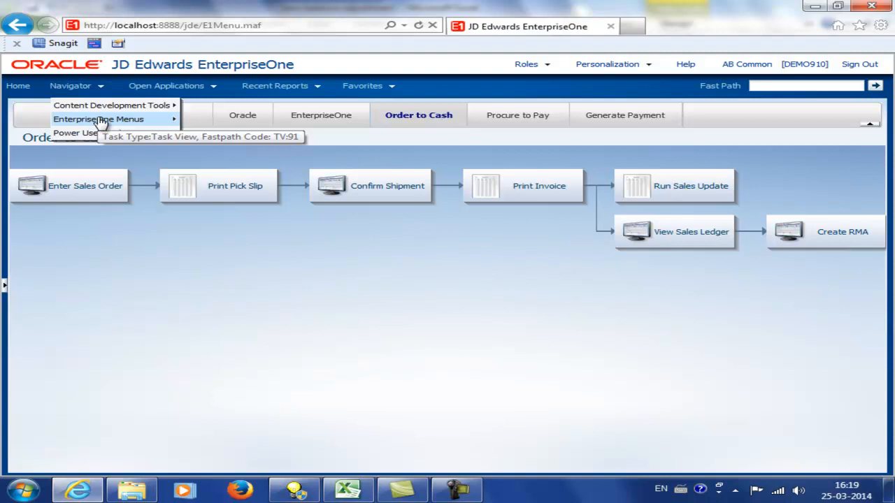
pyautogui.click(101, 120)
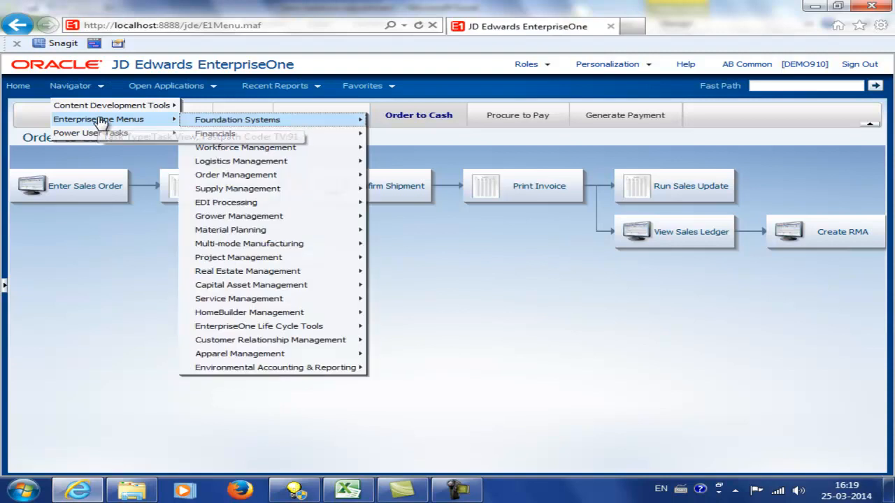
pyautogui.click(260, 176)
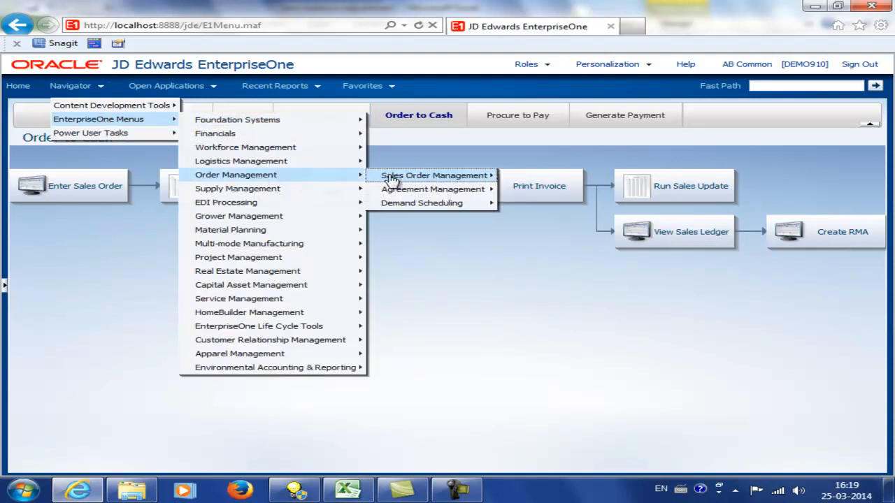
pyautogui.click(230, 188)
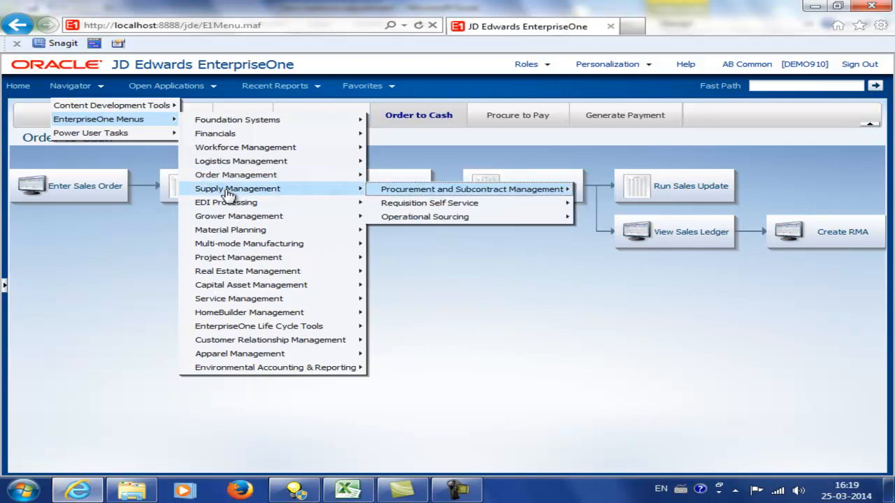
pyautogui.click(396, 190)
pyautogui.click(609, 193)
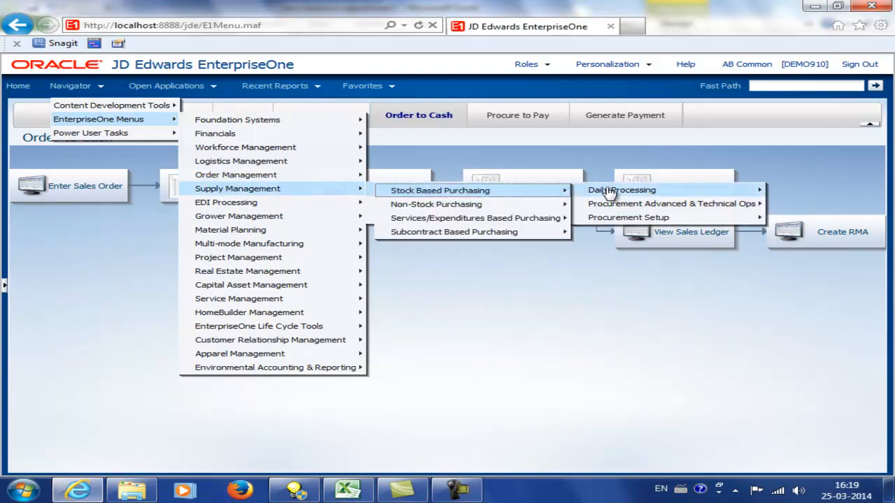
pyautogui.click(435, 196)
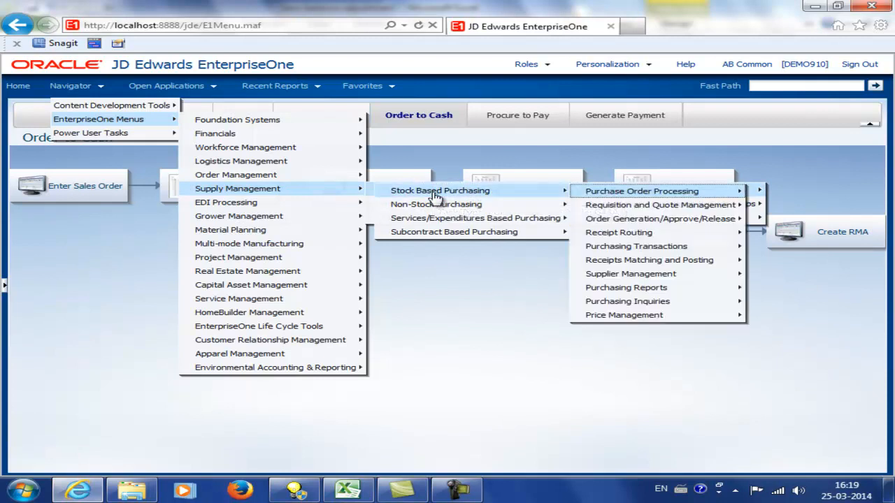
pyautogui.click(608, 196)
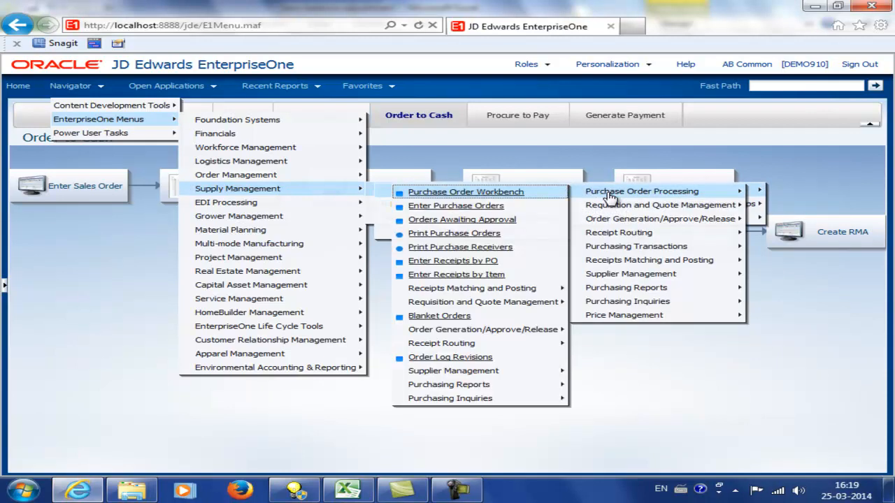
pyautogui.click(464, 206)
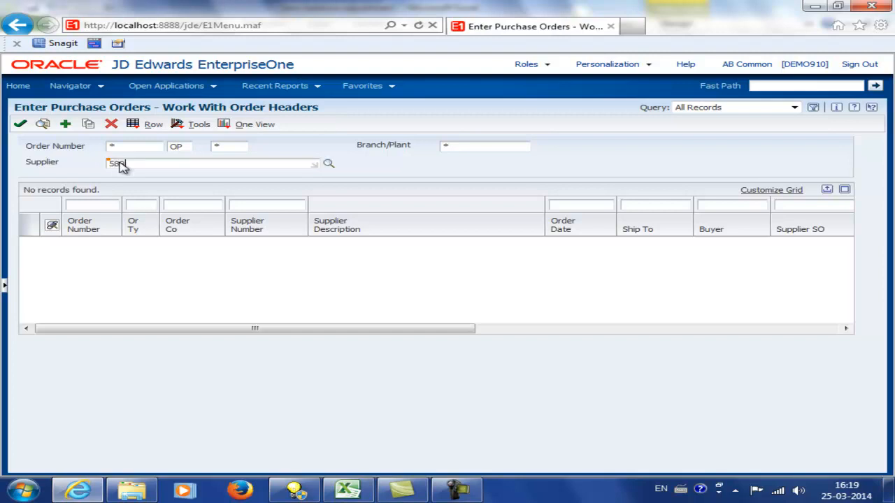
# List all OP purchase orders of supplier Sun Shine Pharma and copy the last order, dated 01/02/14.
pyautogui.click(42, 124)
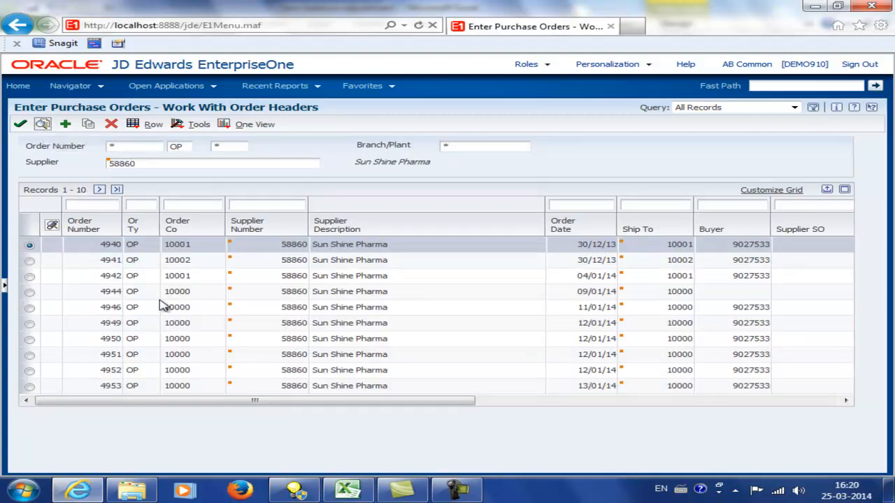
pyautogui.click(116, 190)
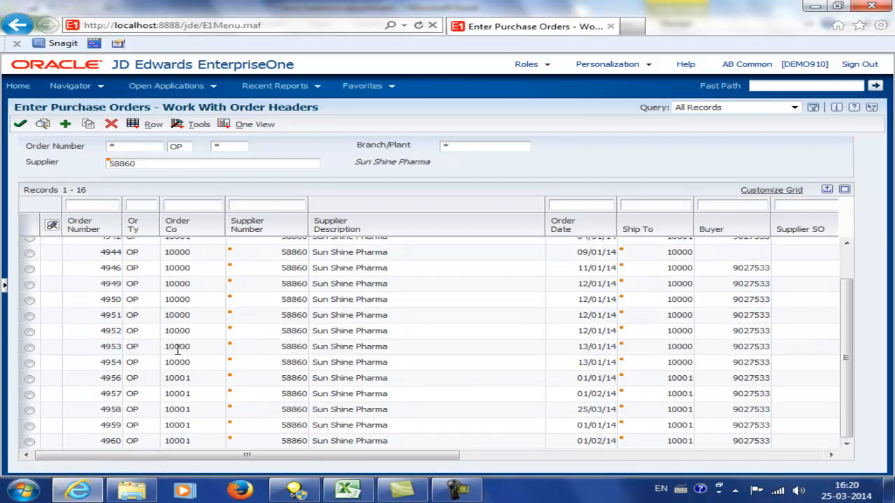
pyautogui.click(29, 441)
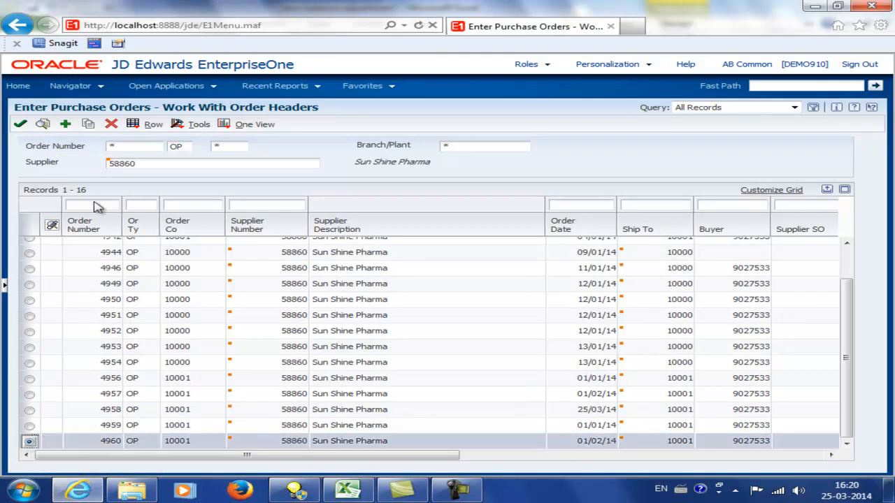
pyautogui.click(87, 124)
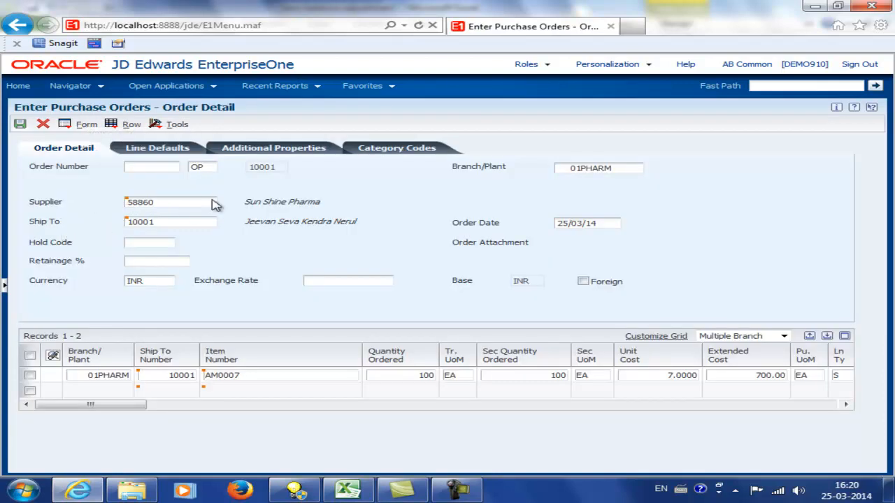
# Check the copied order's branch/plant and supplier, and set the order date to 01/01/14.
pyautogui.click(622, 167)
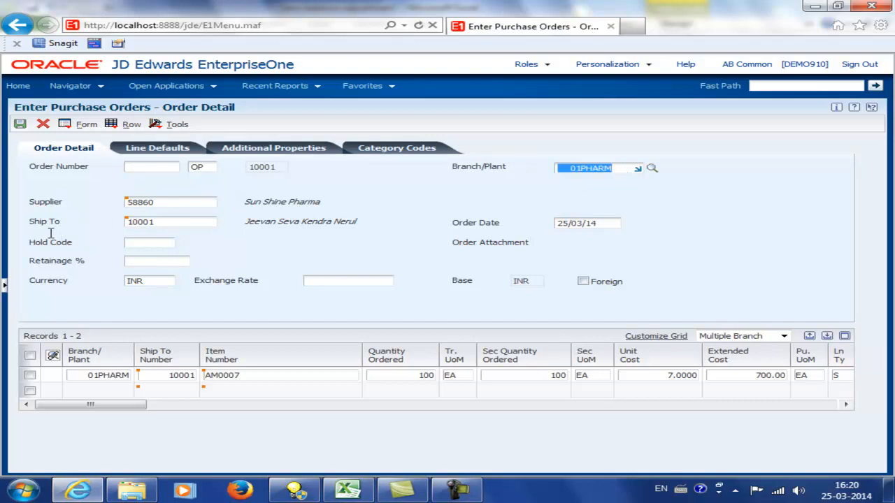
pyautogui.click(176, 202)
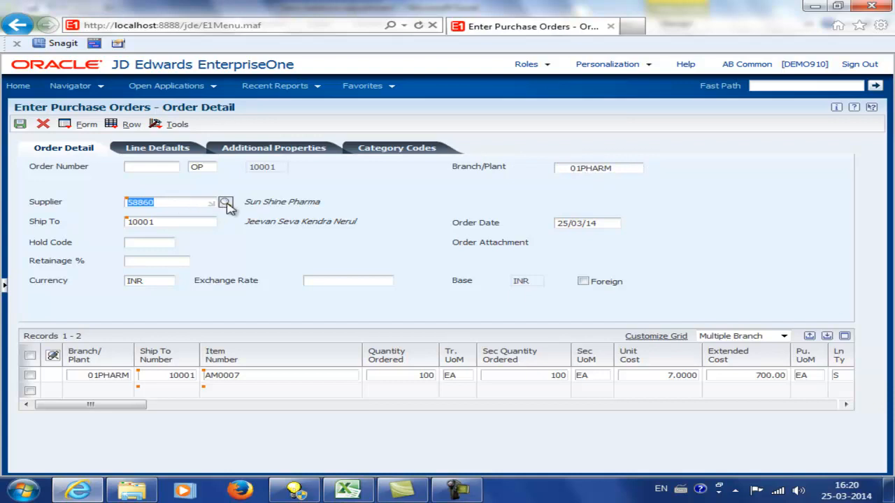
pyautogui.moveTo(244, 203); pyautogui.dragTo(320, 203)
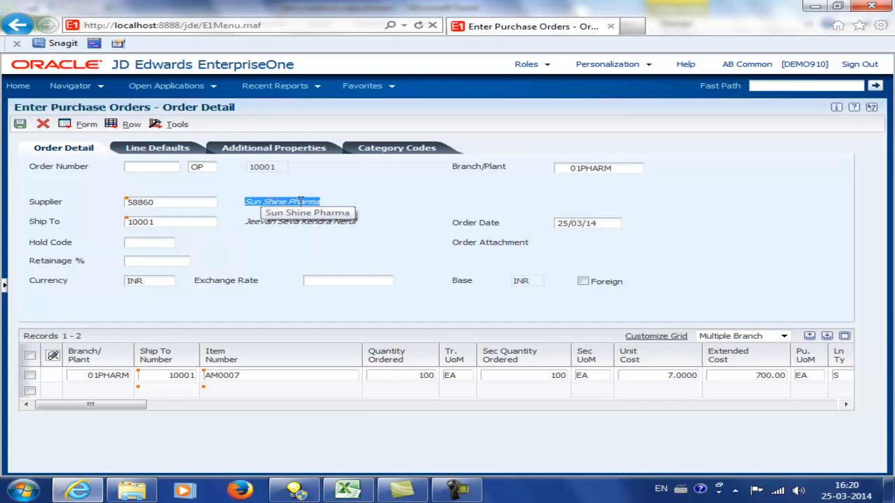
pyautogui.click(611, 222)
pyautogui.click(631, 223)
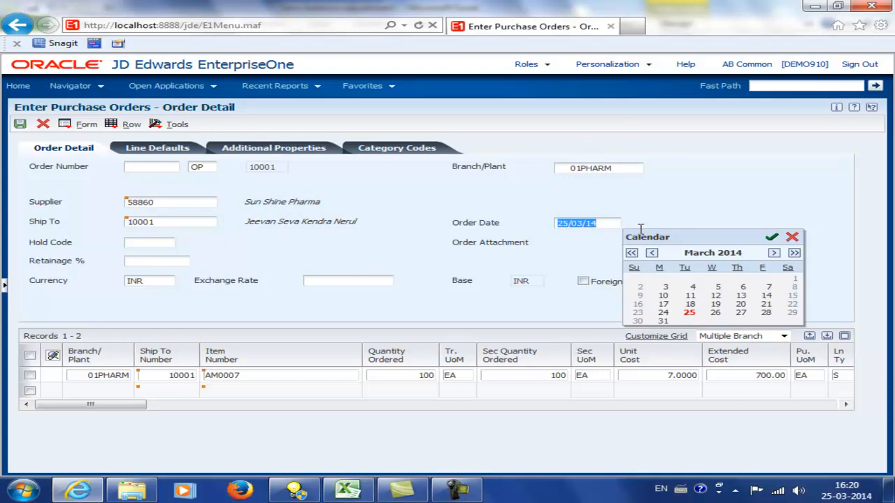
pyautogui.click(652, 252)
pyautogui.click(652, 252)
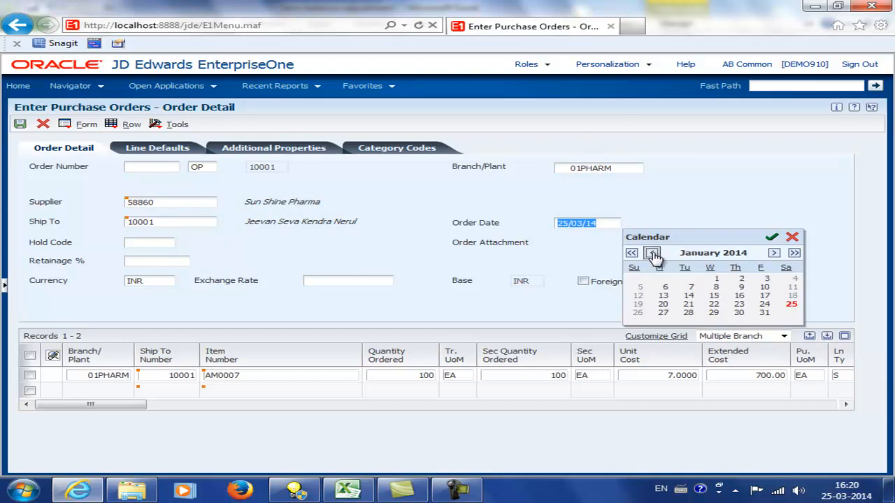
pyautogui.click(717, 279)
pyautogui.click(771, 237)
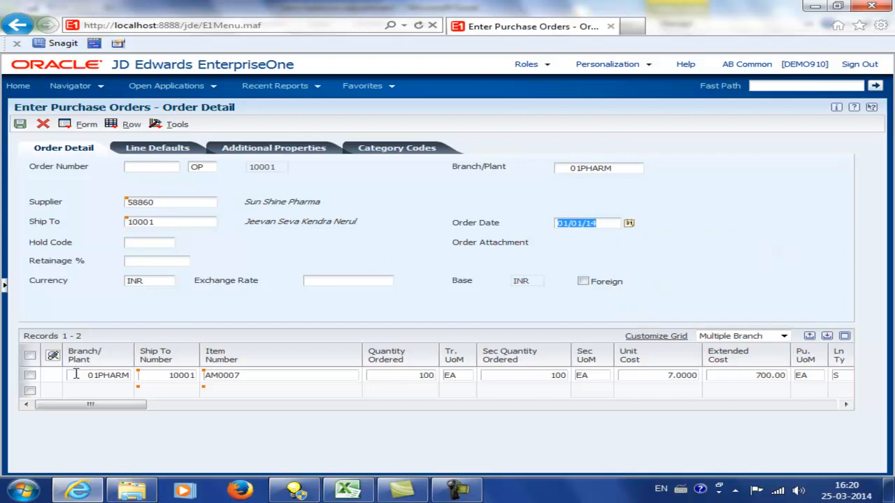
# Change the item number on the order line to AM0008.
pyautogui.click(278, 375)
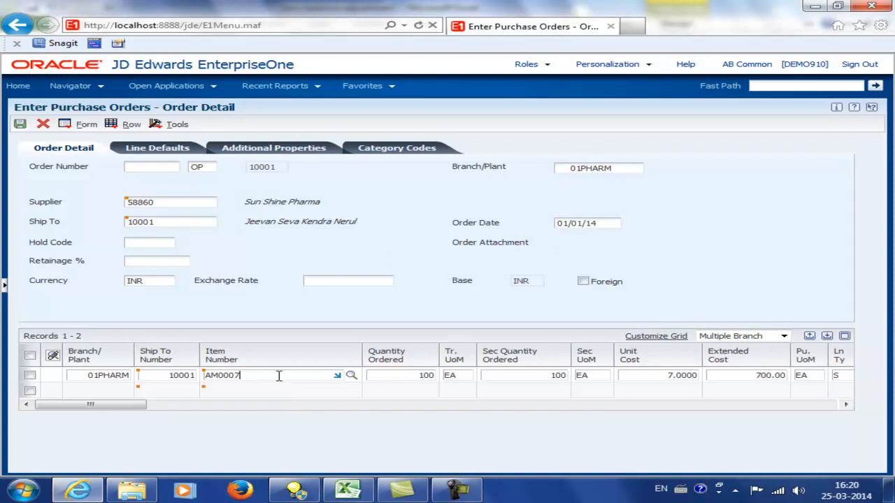
pyautogui.click(278, 381)
pyautogui.press('BackSpace')
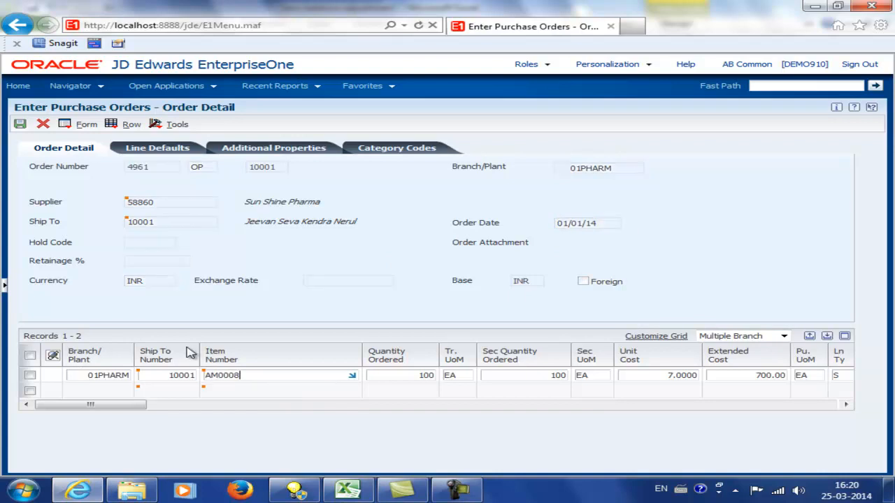
pyautogui.press('Tab')
# Consult the receipt figures in the Excel scenario sheet and set the order line's unit cost to 11 in JD Edwards.
pyautogui.hotkey('alt', 'Tab')
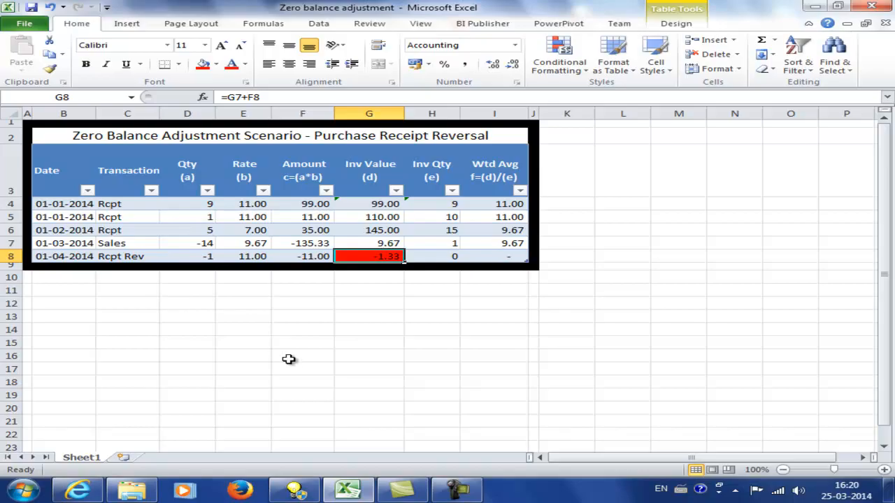
pyautogui.hotkey('alt', 'Tab')
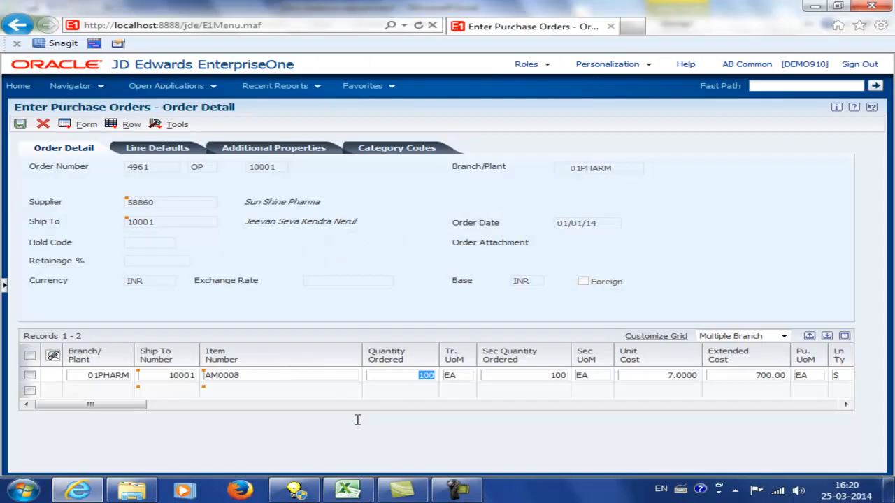
pyautogui.press('Tab')
pyautogui.press('Tab')
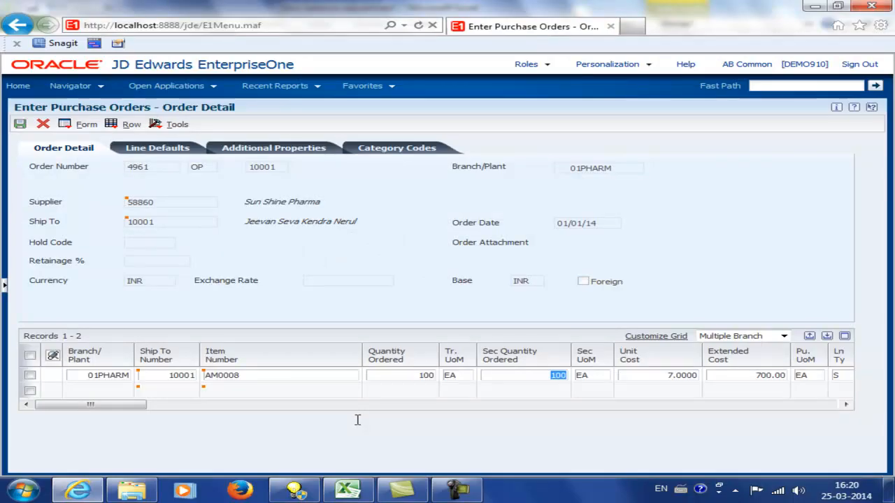
pyautogui.hotkey('alt', 'Tab')
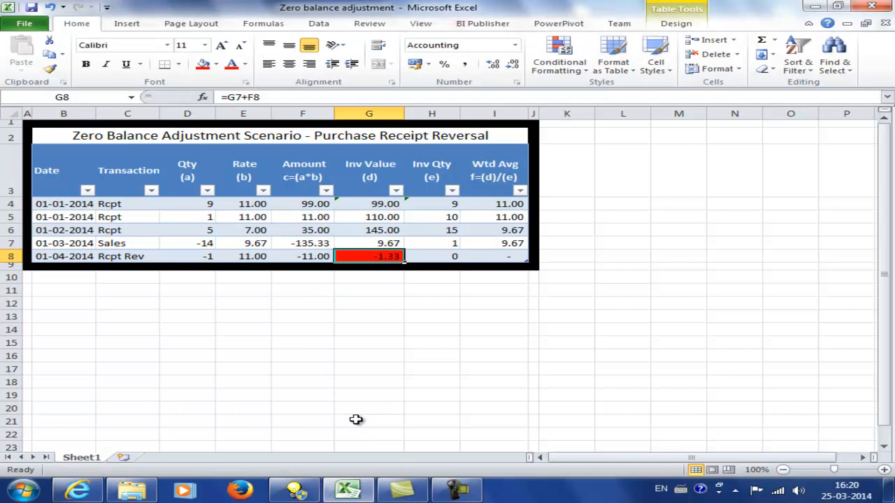
pyautogui.hotkey('alt', 'Tab')
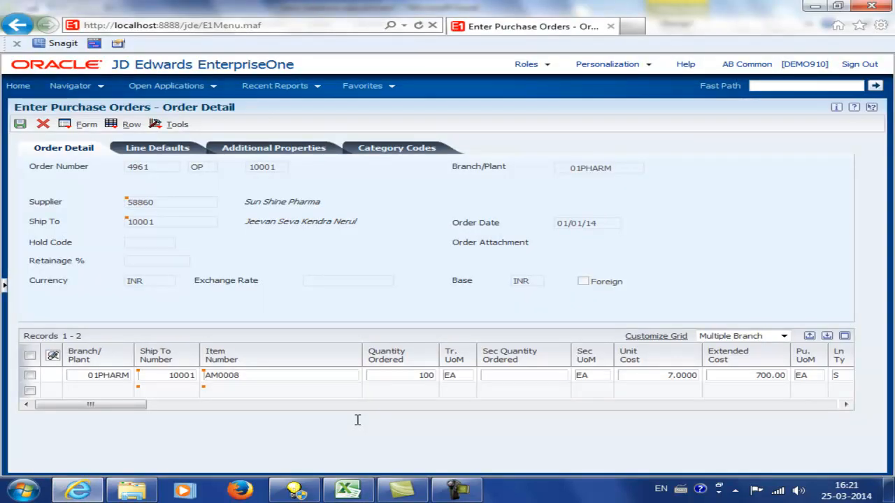
pyautogui.press('Tab')
pyautogui.press('Tab')
pyautogui.hotkey('alt', 'Tab')
pyautogui.hotkey('alt', 'Tab')
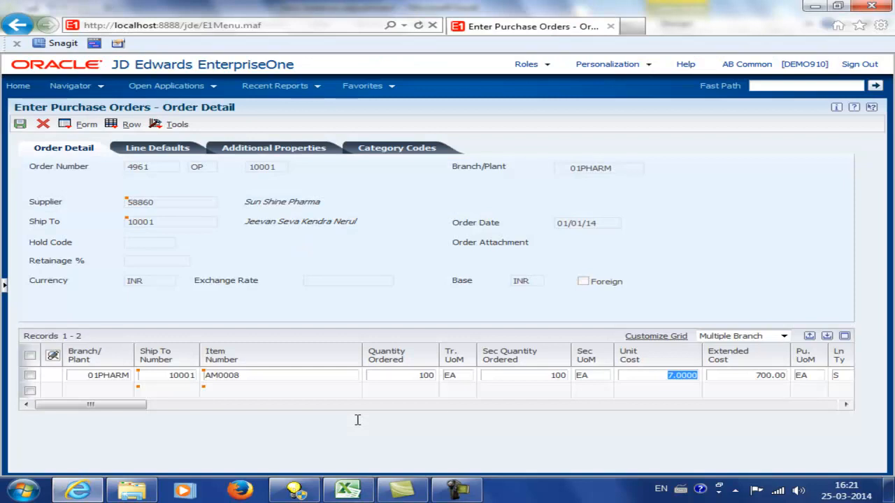
pyautogui.write('11')
pyautogui.press('Tab')
pyautogui.press('BackSpace')
pyautogui.press('Down')
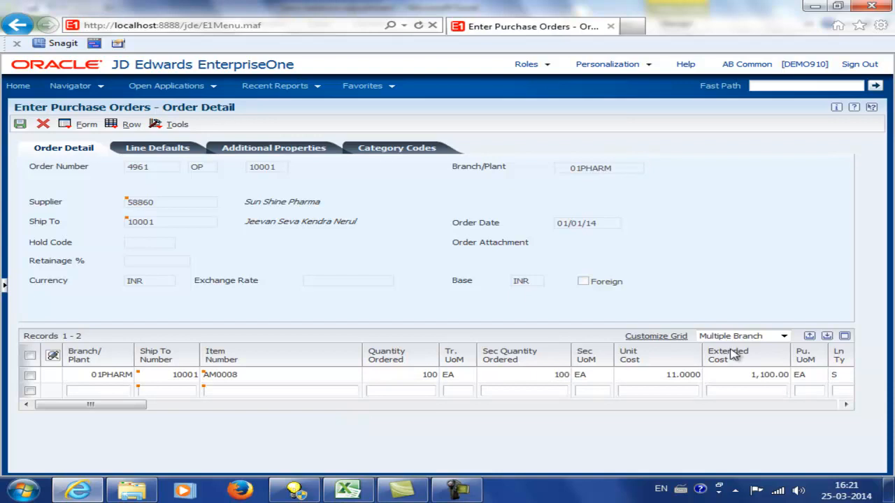
# Show all columns in the order line grid and examine the AM0008 line's details across them.
pyautogui.click(784, 337)
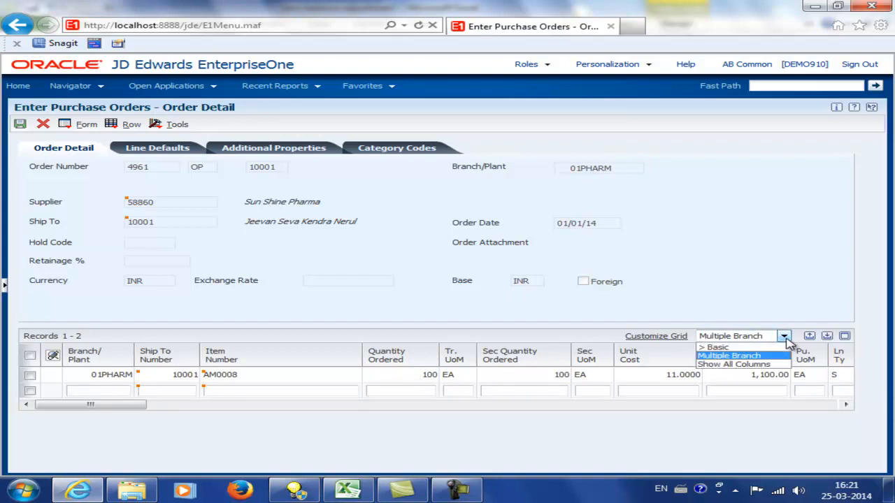
pyautogui.click(756, 365)
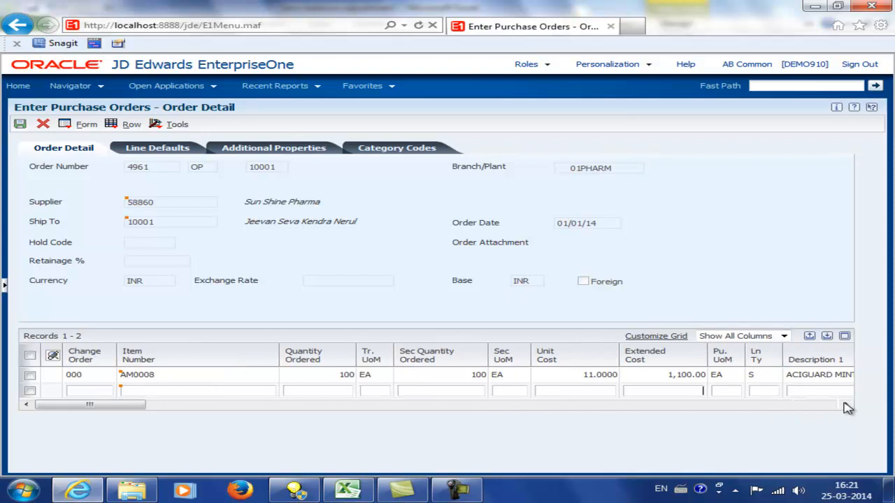
pyautogui.moveTo(845, 407); pyautogui.dragTo(845, 407)
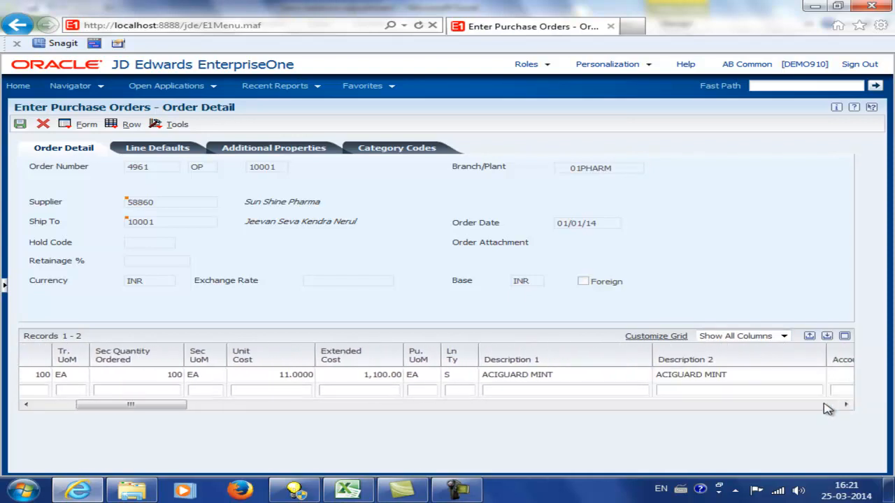
pyautogui.click(827, 407)
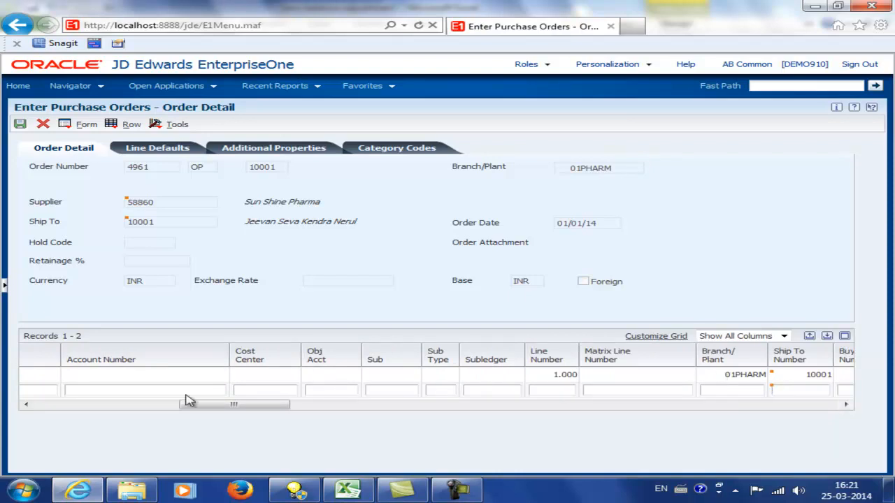
pyautogui.click(54, 412)
pyautogui.click(53, 411)
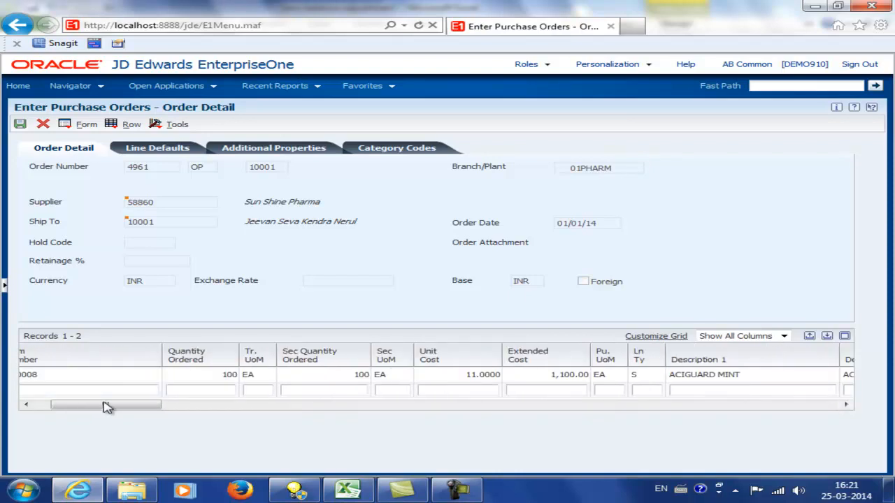
pyautogui.click(128, 371)
pyautogui.click(42, 409)
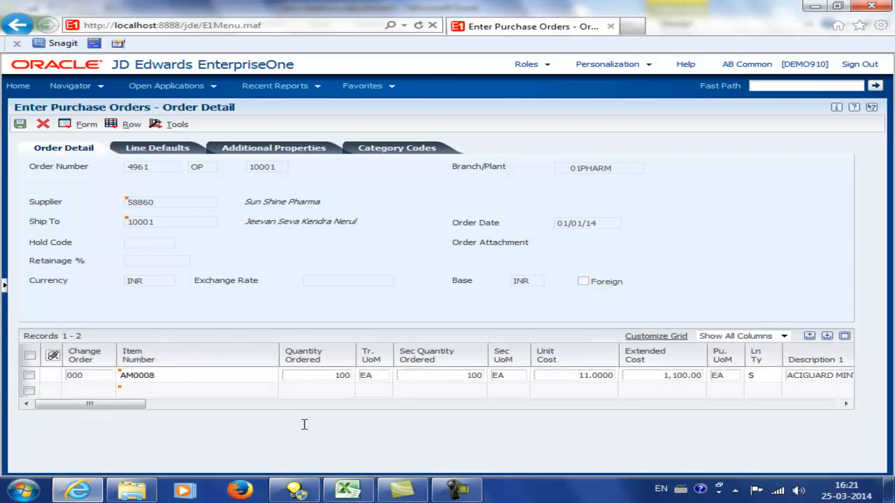
# Save the AM0008 purchase order, refresh the order list and select the newly saved order dated 01/01/14.
pyautogui.click(20, 124)
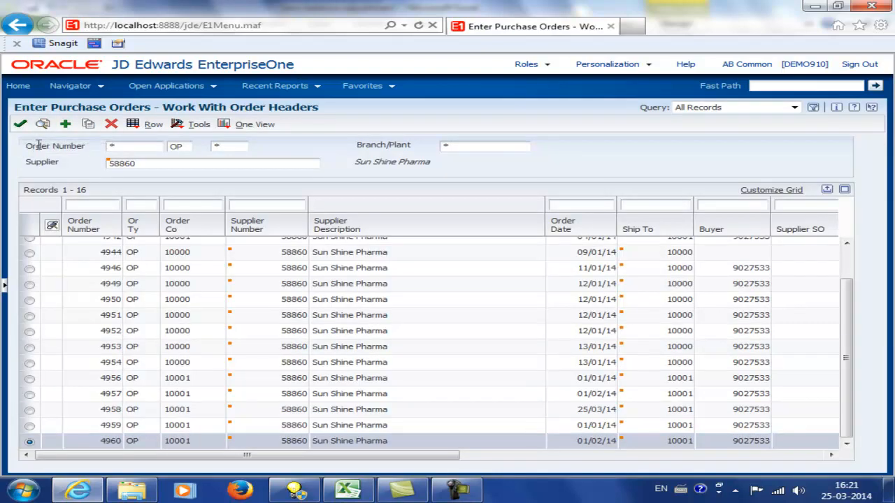
pyautogui.click(44, 127)
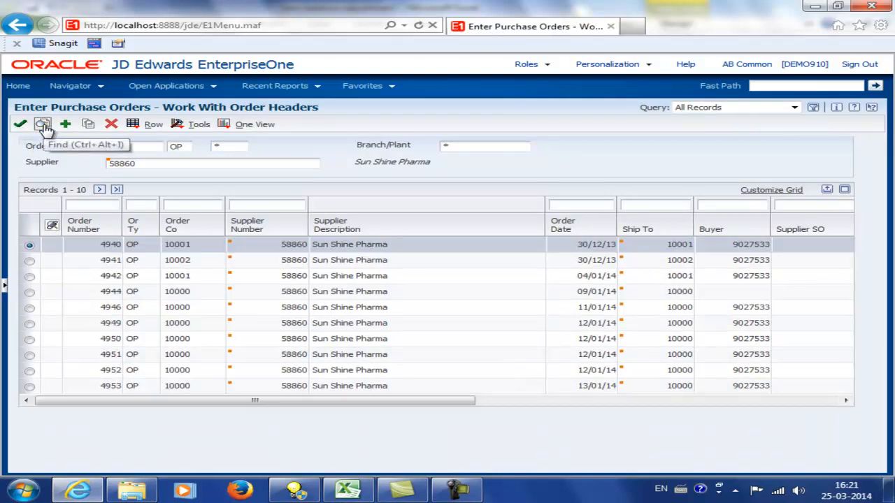
pyautogui.click(117, 190)
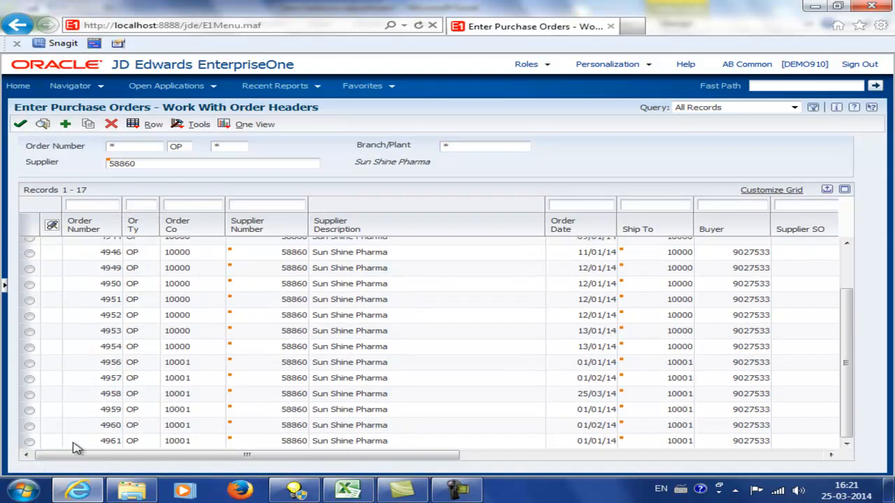
pyautogui.click(30, 441)
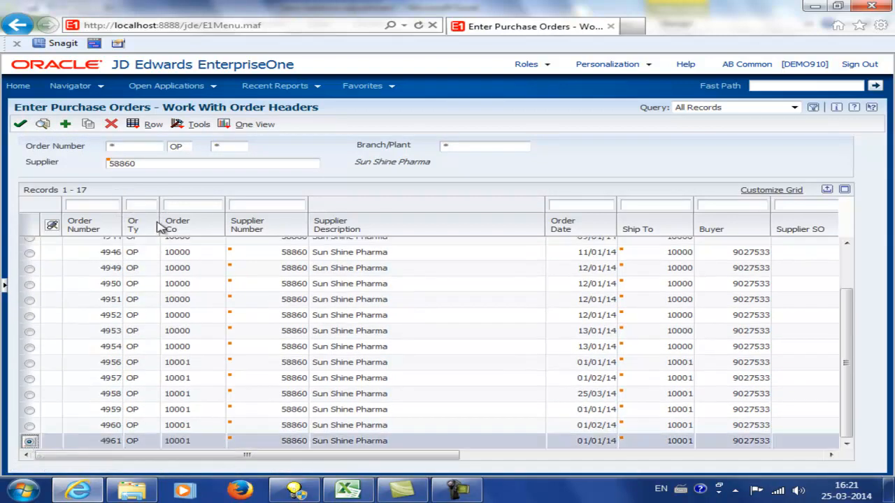
# Print the selected 01/01/14 order with the report output shown on screen.
pyautogui.click(132, 124)
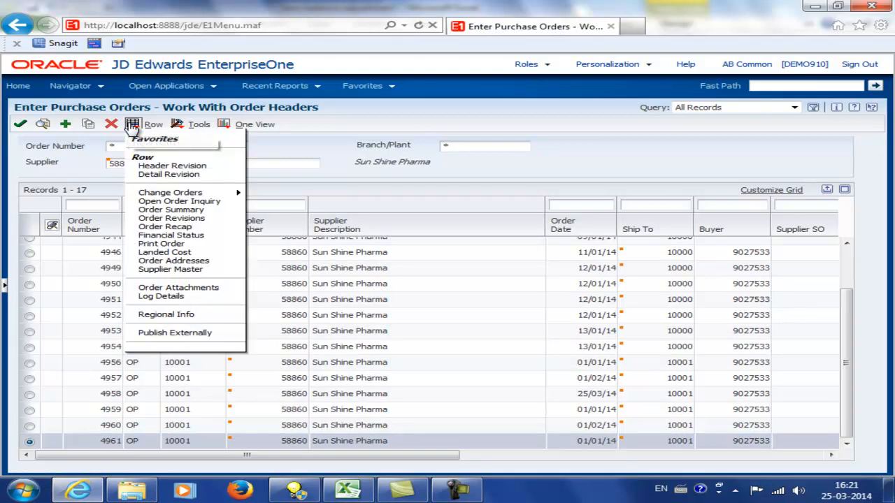
pyautogui.click(158, 244)
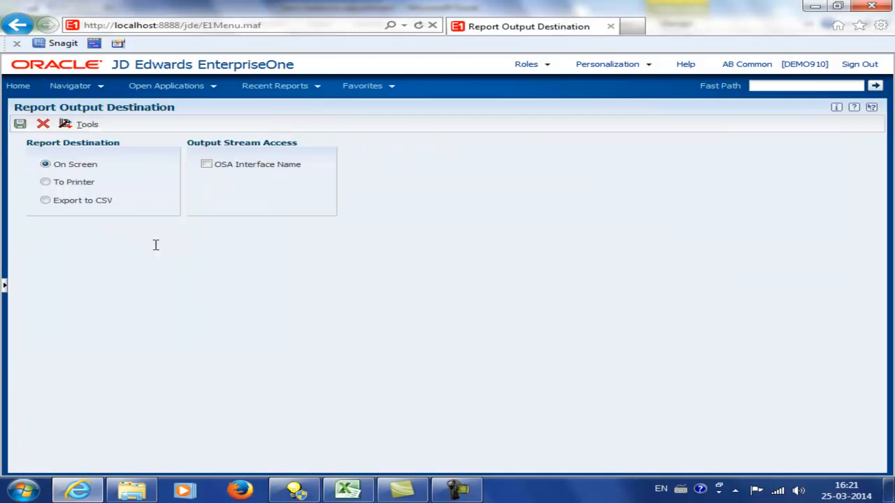
pyautogui.click(19, 124)
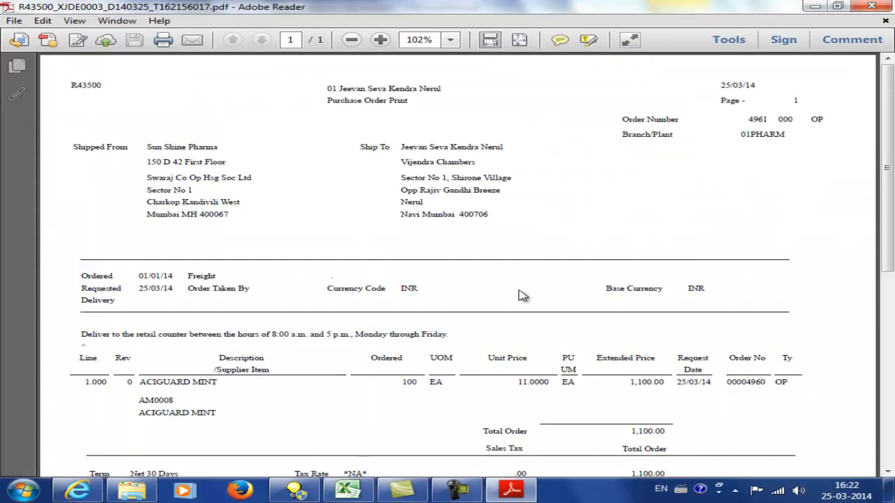
# Review the printed purchase order's line and totals in the PDF, then close it.
pyautogui.scroll(-2, 526, 293)
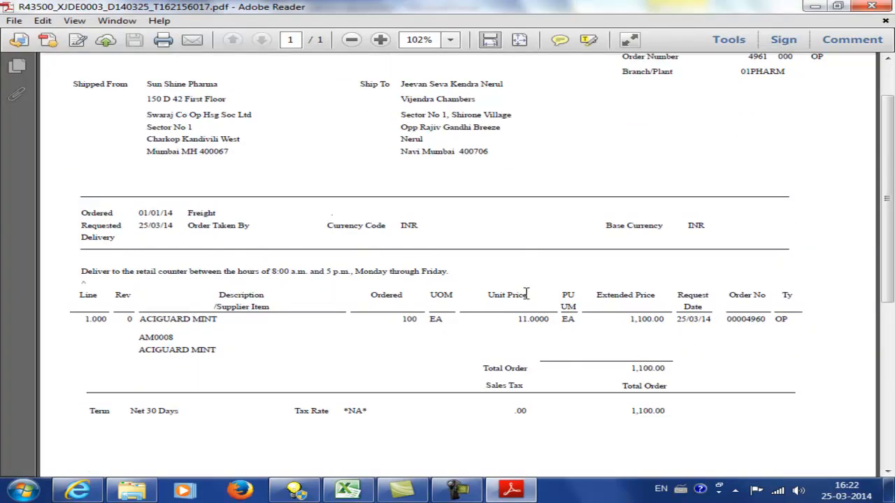
pyautogui.scroll(-3, 526, 294)
pyautogui.scroll(5, 525, 294)
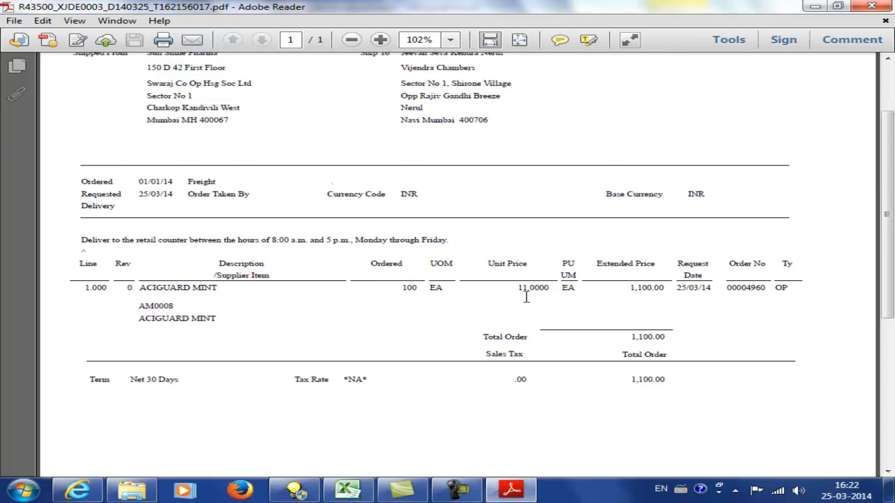
pyautogui.click(873, 7)
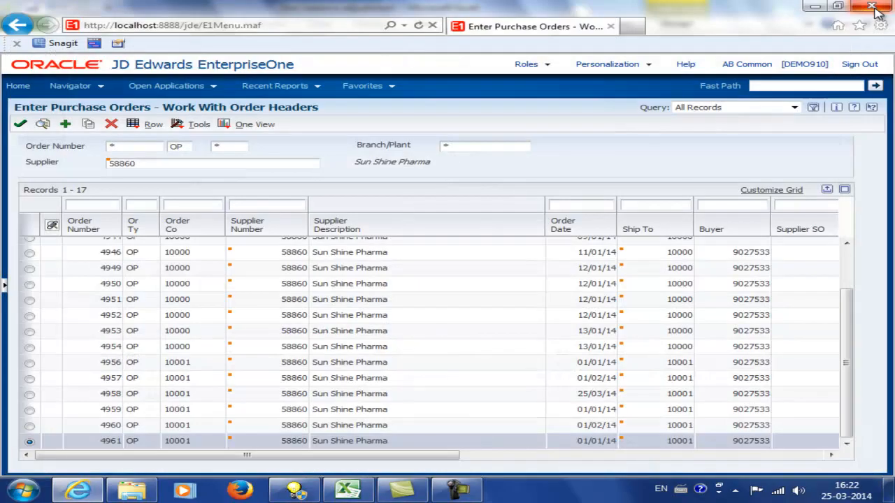
# Copy the selected AM0008 purchase order and set the copy's order date to 01/02/14.
pyautogui.click(89, 124)
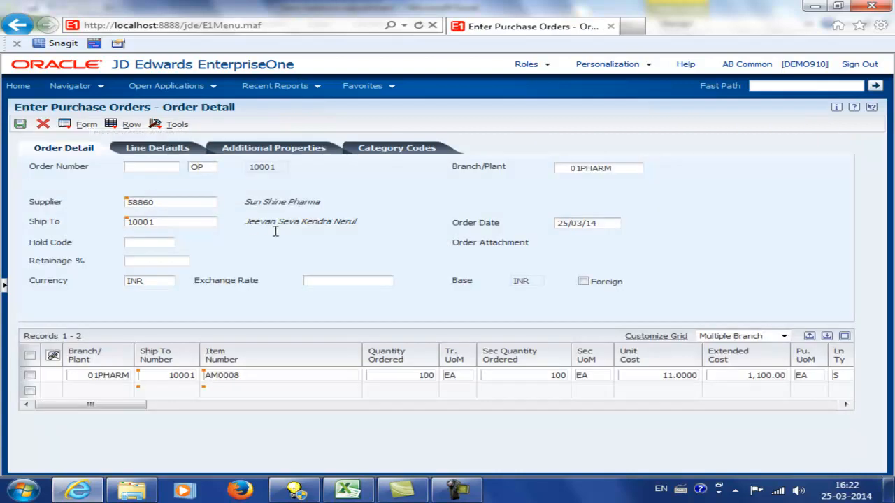
pyautogui.press('Tab')
pyautogui.press('Tab')
pyautogui.press('Tab')
pyautogui.press('Tab')
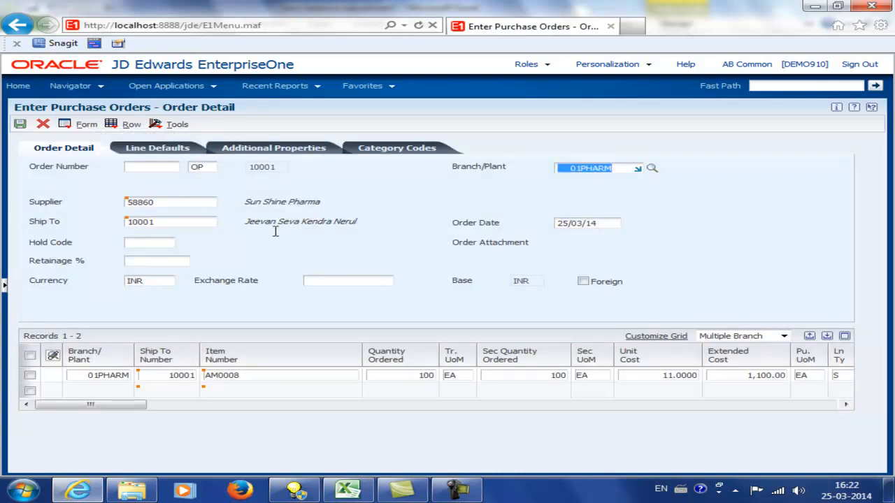
pyautogui.press('Tab')
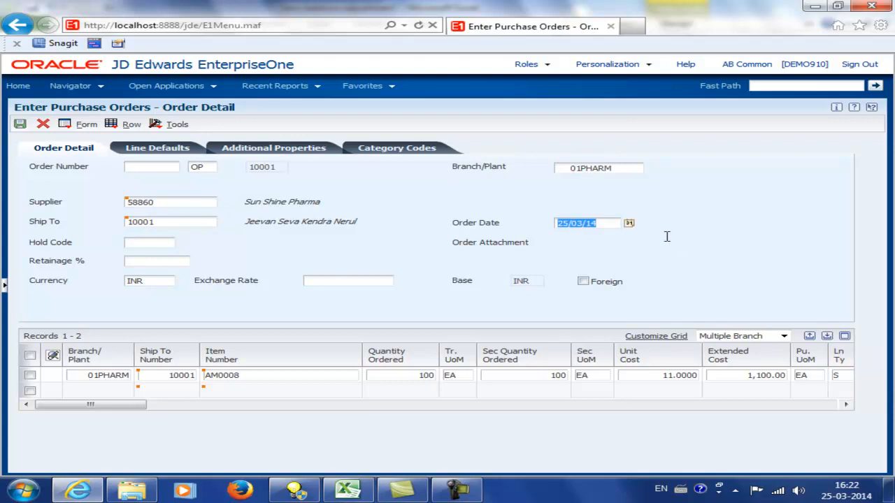
pyautogui.click(629, 223)
pyautogui.click(650, 253)
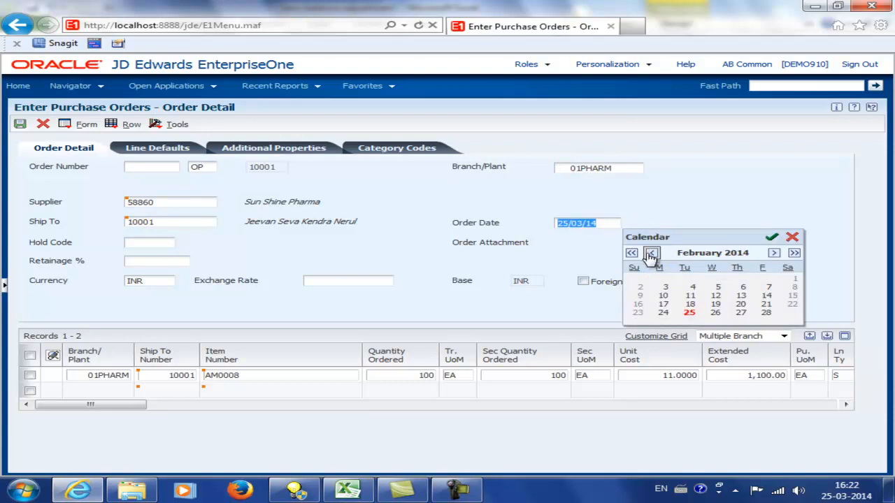
pyautogui.click(794, 285)
pyautogui.click(772, 238)
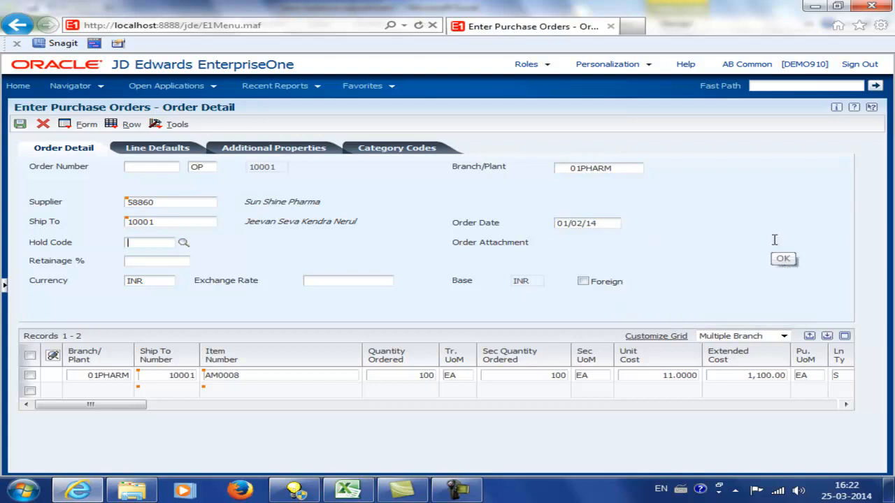
# Set the unit cost of the copied order's AM0008 line to 7.
pyautogui.press('Tab')
pyautogui.press('Tab')
pyautogui.press('Tab')
pyautogui.press('Tab')
pyautogui.press('Tab')
pyautogui.press('Tab')
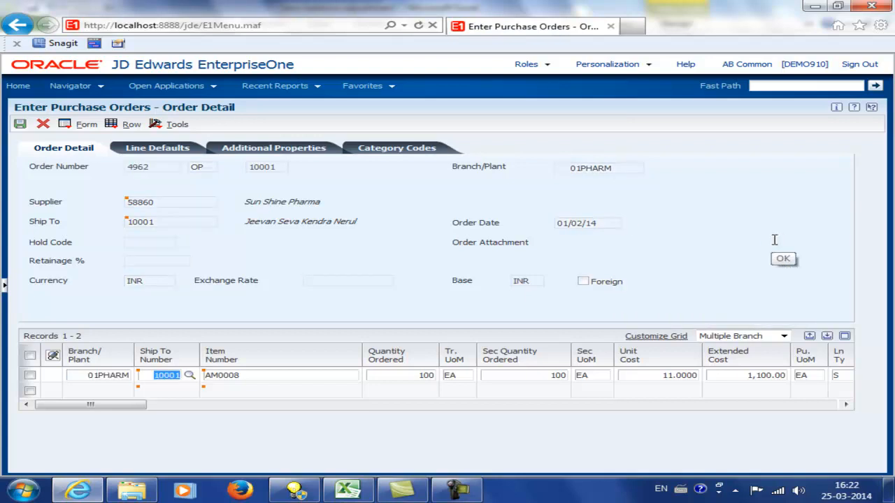
pyautogui.press('Tab')
pyautogui.press('Tab')
pyautogui.press('Tab')
pyautogui.press('Tab')
pyautogui.press('Tab')
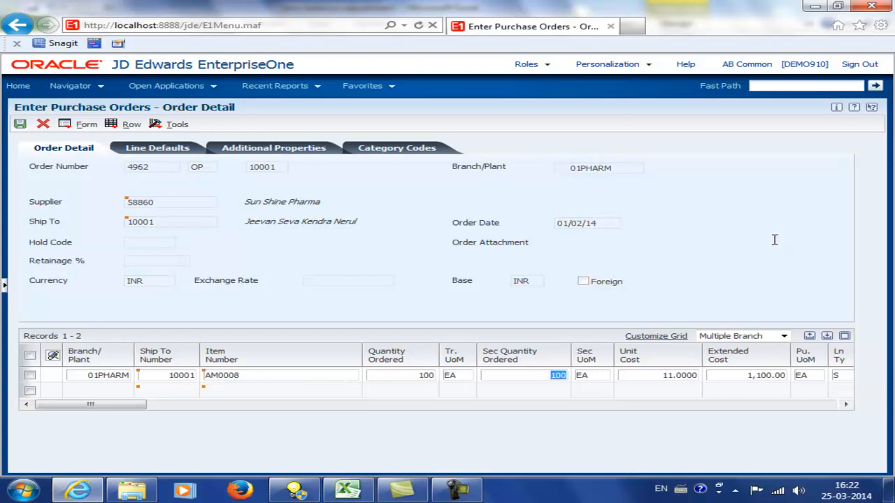
pyautogui.write('7')
pyautogui.press('Tab')
pyautogui.press('BackSpace')
pyautogui.press('Down')
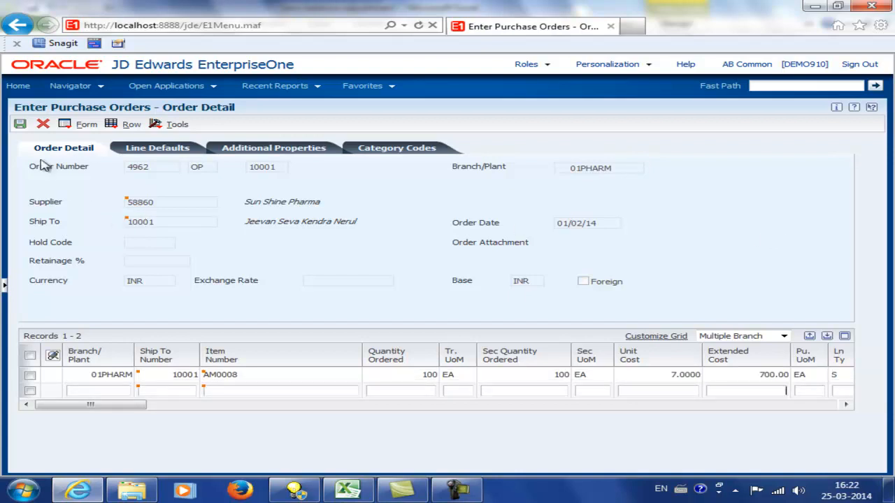
# Save the copied purchase order, refresh the order list and select the newly saved order dated 01/02/14.
pyautogui.click(20, 125)
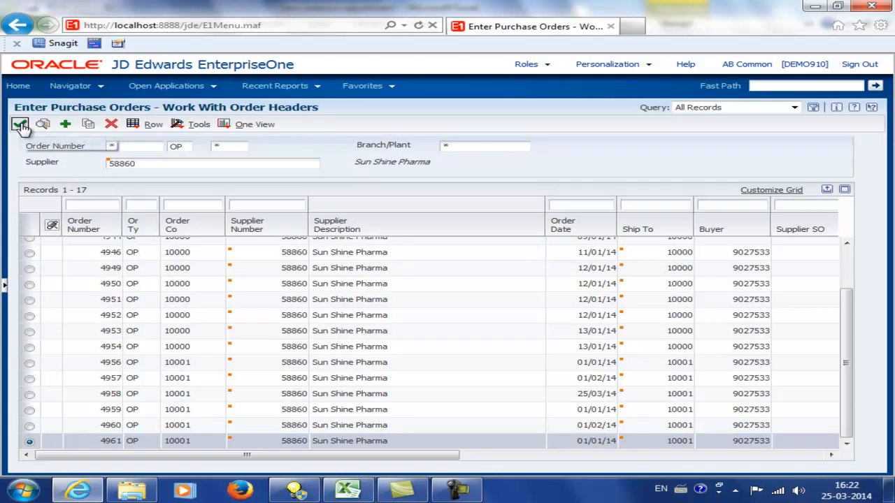
pyautogui.click(42, 125)
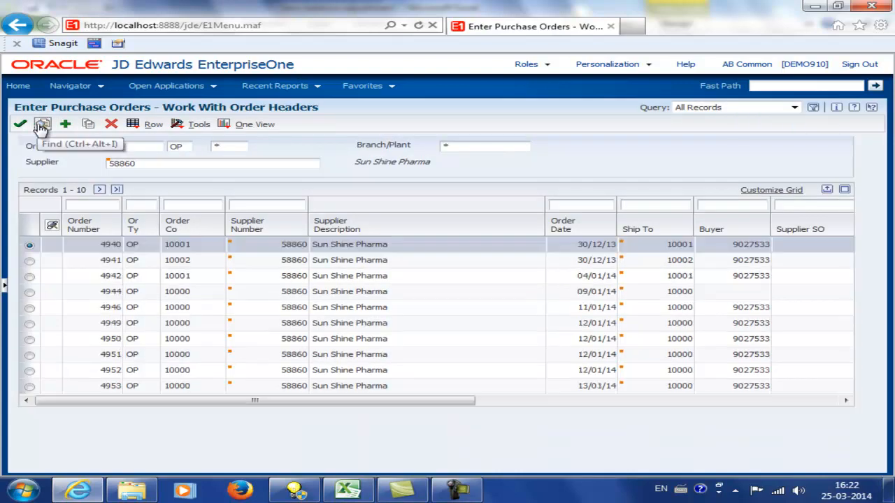
pyautogui.click(118, 192)
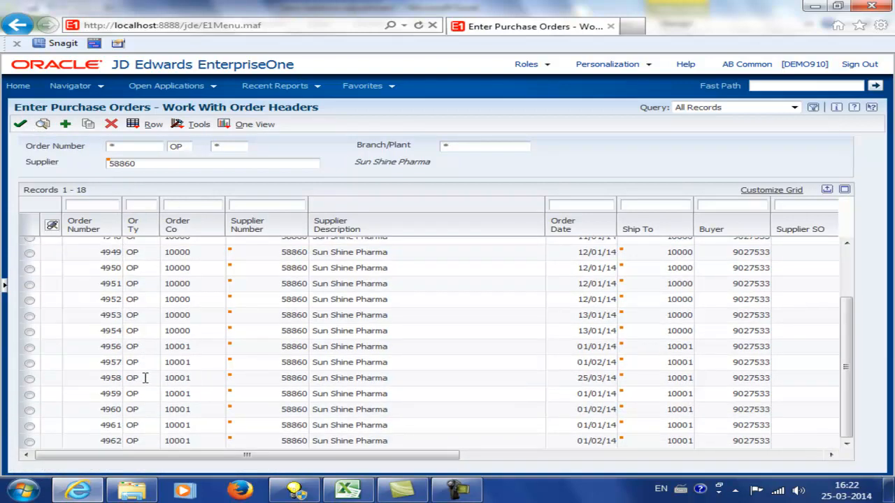
pyautogui.click(30, 441)
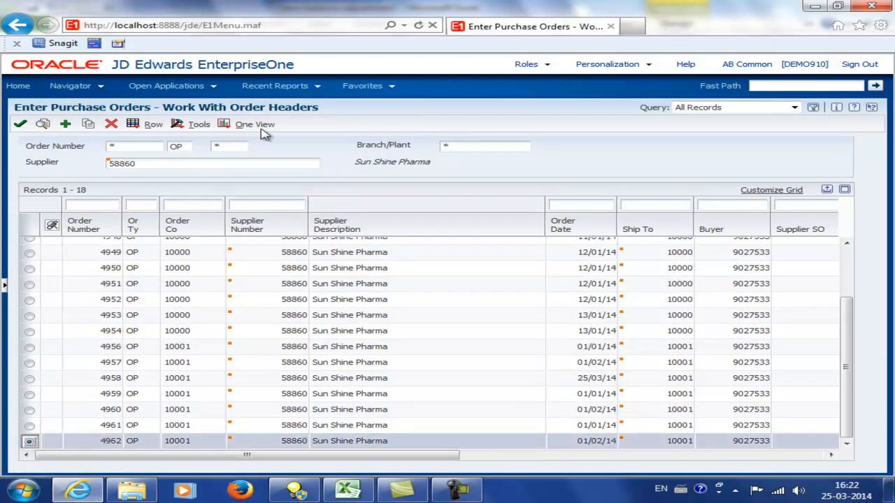
# Print the selected 01/02/14 order with the report output shown on screen.
pyautogui.click(133, 126)
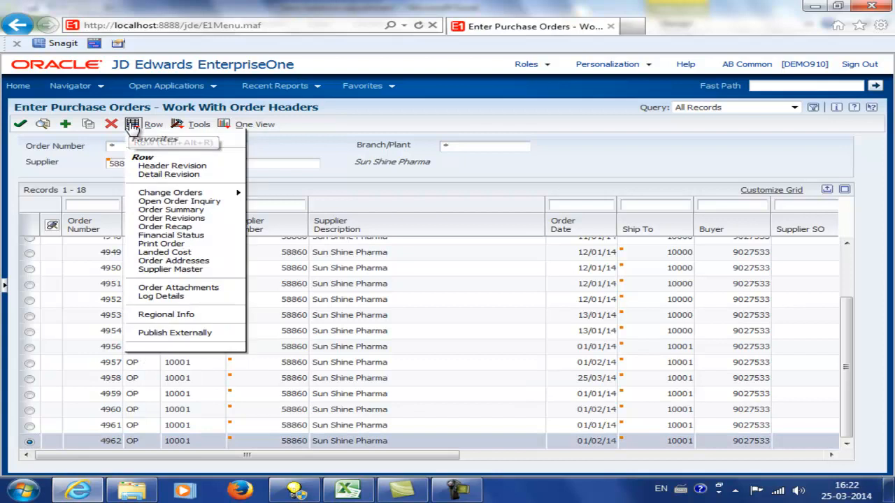
pyautogui.click(161, 244)
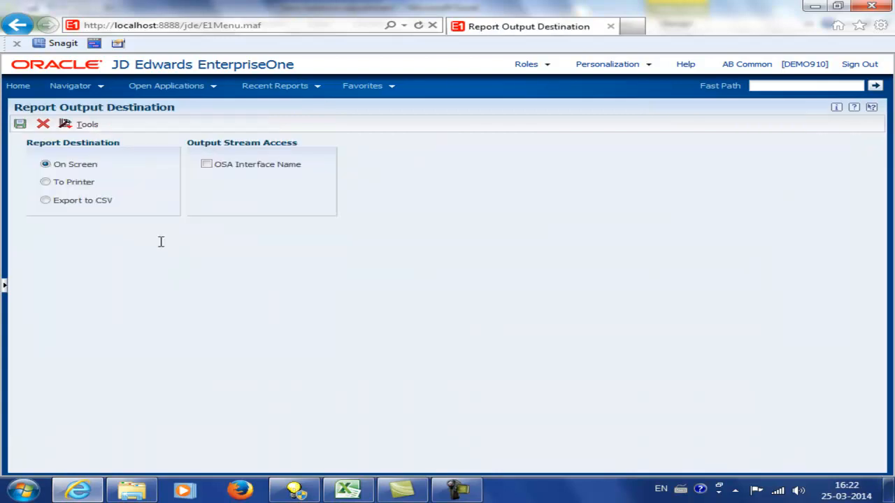
pyautogui.click(21, 127)
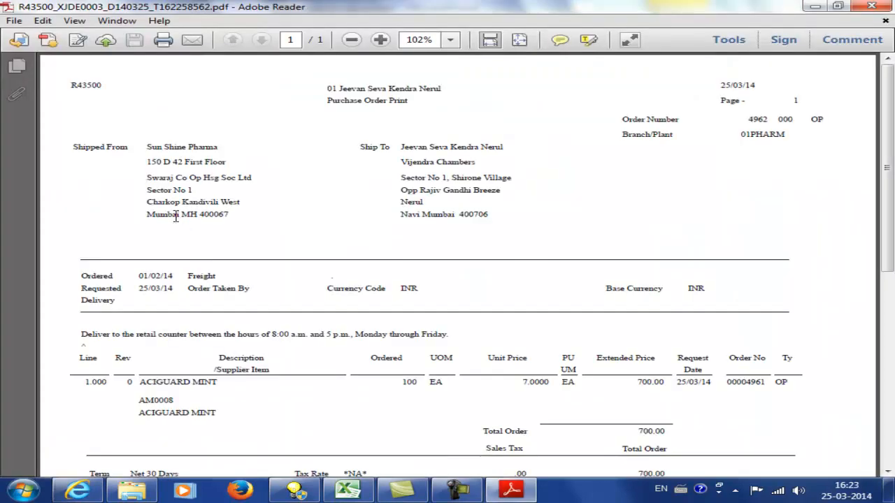
# Check the order date, line price and totals in the second order's PDF and close it.
pyautogui.scroll(-1, 258, 328)
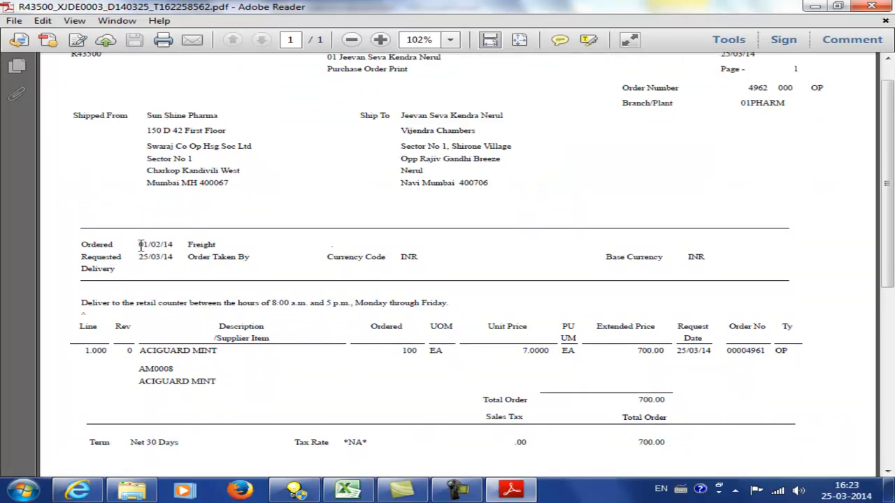
pyautogui.moveTo(140, 246); pyautogui.dragTo(258, 260)
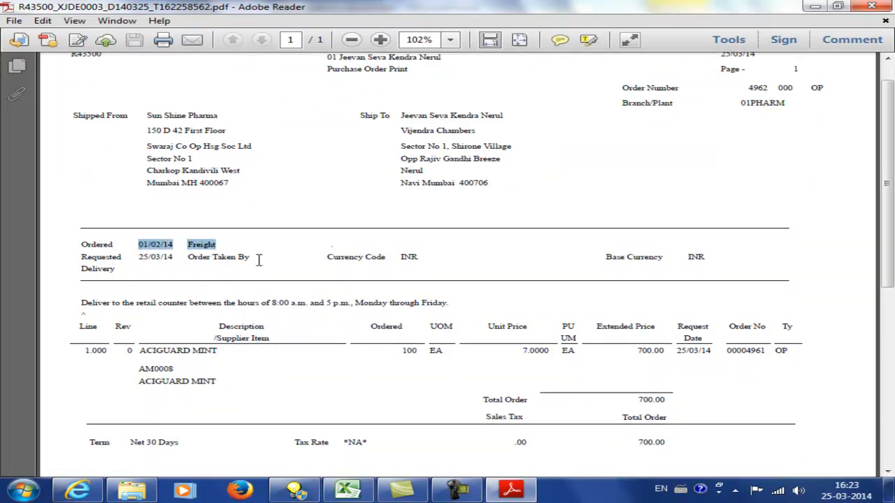
pyautogui.click(665, 360)
pyautogui.scroll(-7, 665, 360)
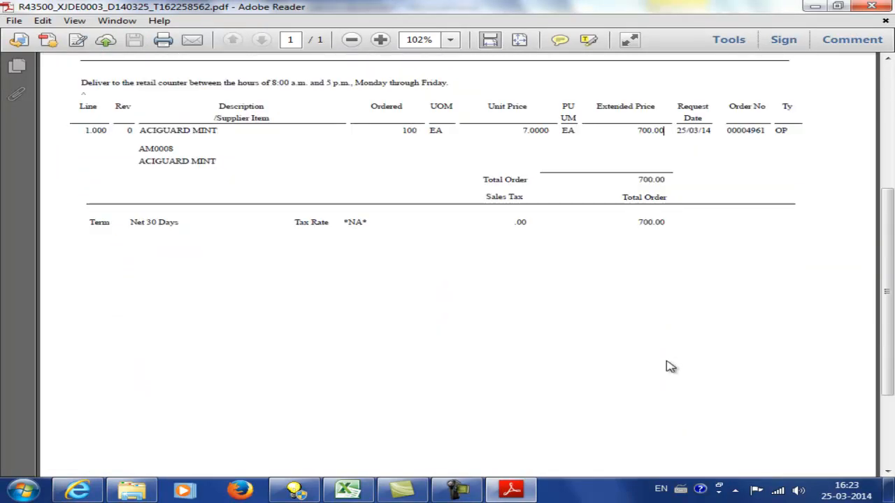
pyautogui.scroll(8, 665, 367)
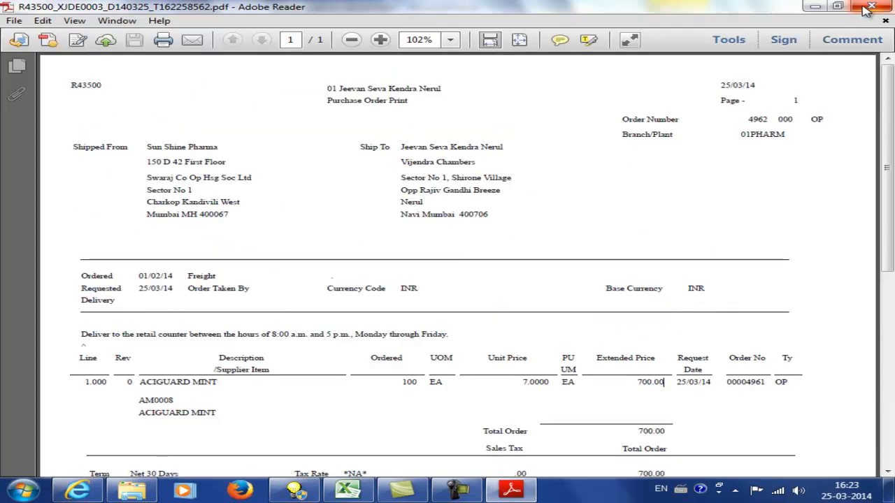
pyautogui.click(871, 7)
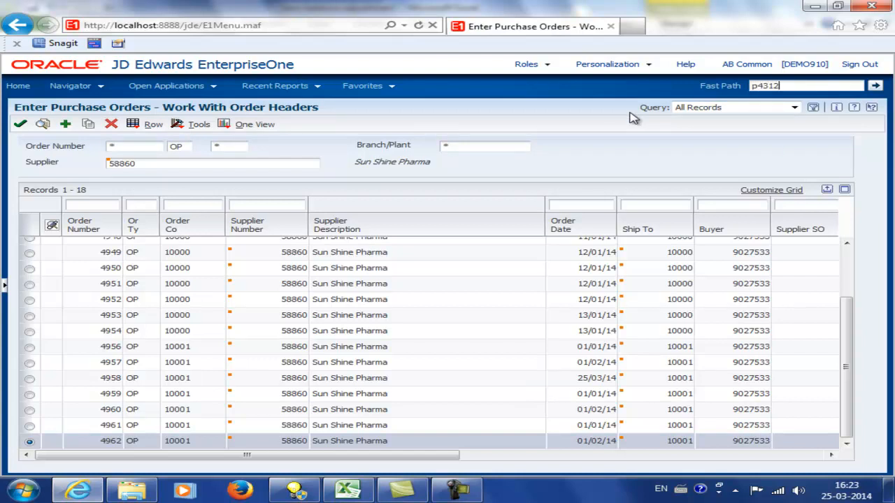
# Launch the P4312 receipts program and open the first AM0008 order, the one with unit cost 11, for receipt.
pyautogui.press('Return')
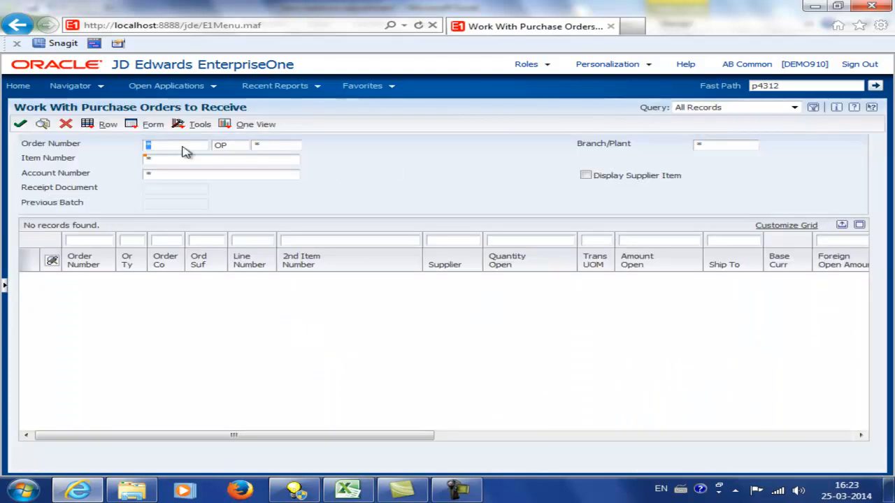
pyautogui.write('4961')
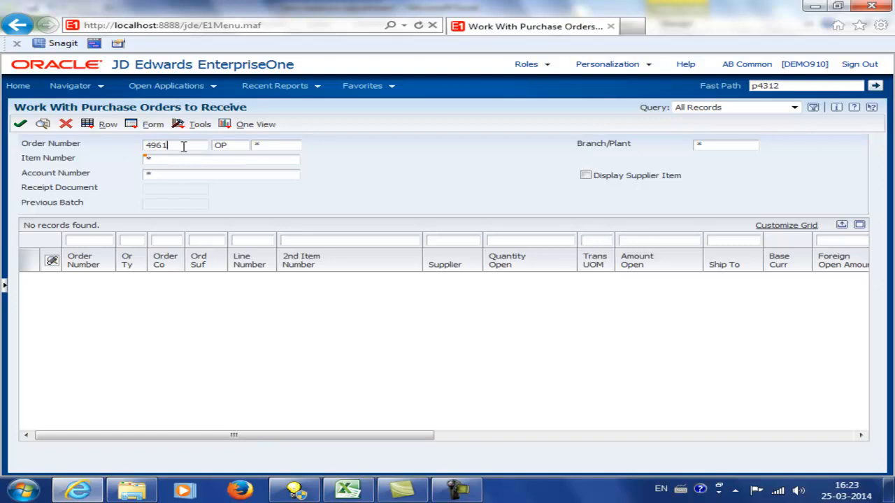
pyautogui.click(43, 124)
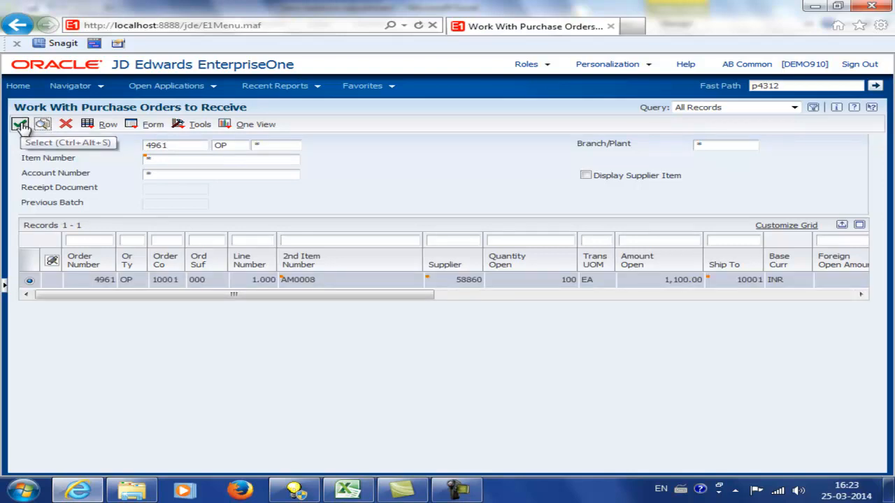
pyautogui.click(19, 125)
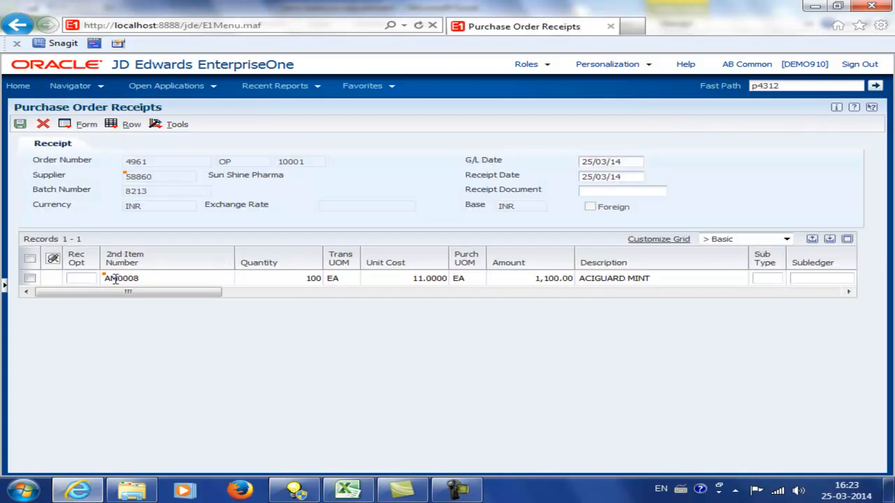
# Set the G/L date of the AM0008 receipt for 100 units to 01/01/14.
pyautogui.click(627, 161)
pyautogui.click(657, 165)
pyautogui.click(675, 191)
pyautogui.click(675, 191)
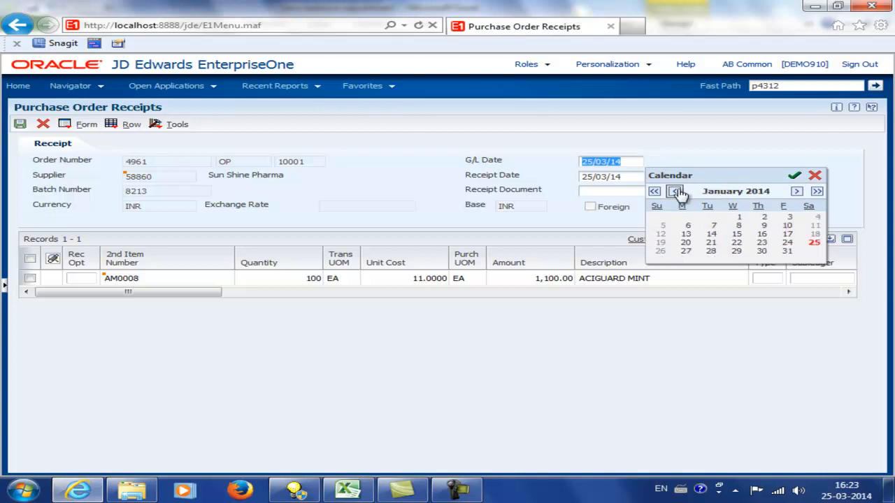
pyautogui.click(738, 217)
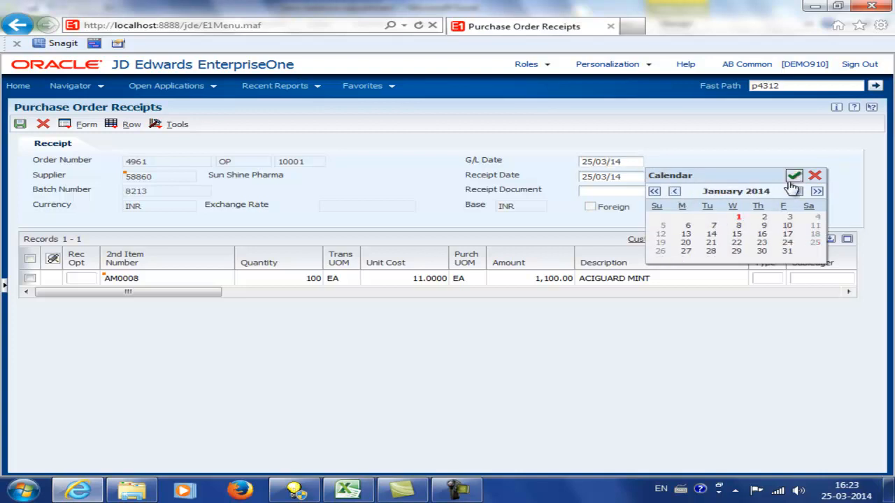
pyautogui.click(795, 176)
# Set the Receipt Date to 01/01/14 to match the G/L date of the first receipt.
pyautogui.click(629, 176)
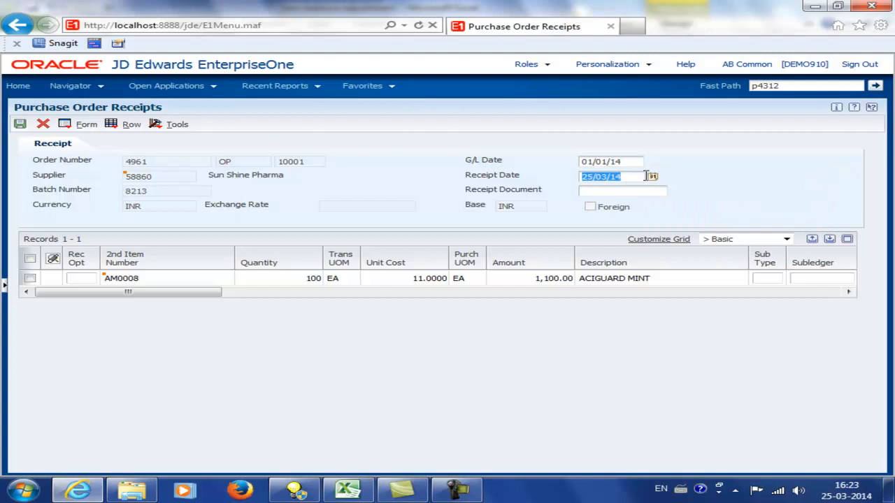
pyautogui.click(651, 177)
pyautogui.click(676, 207)
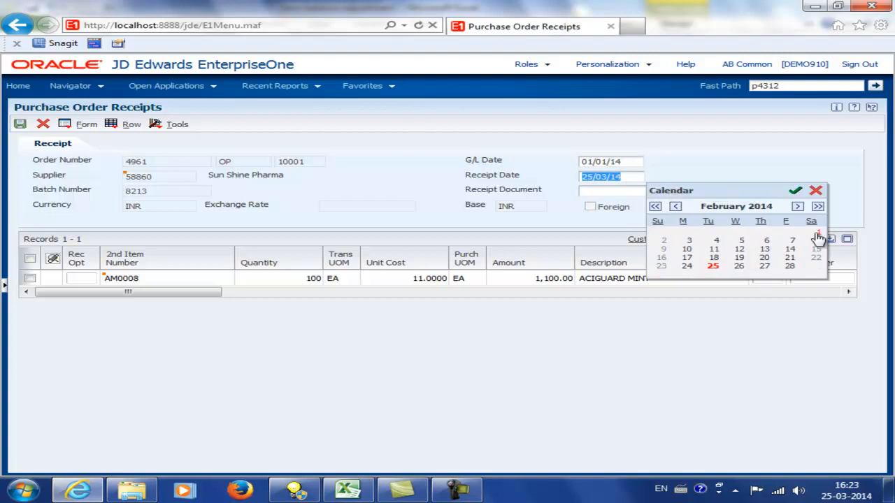
pyautogui.click(675, 207)
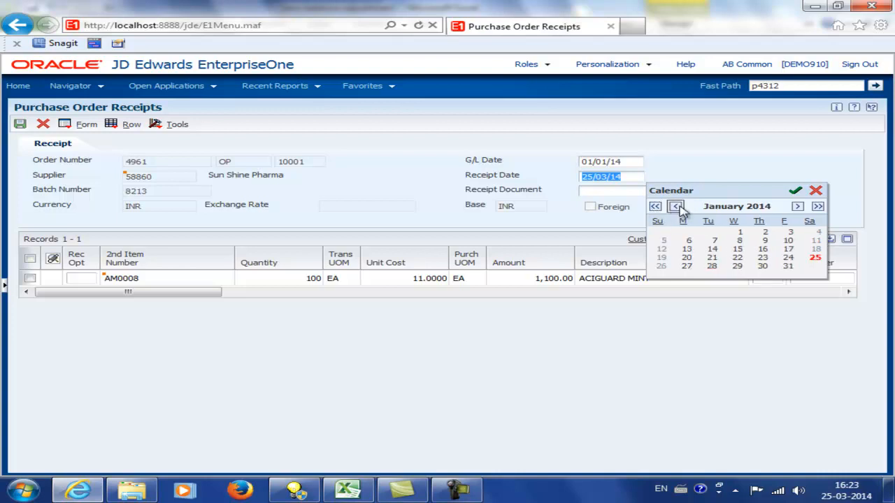
pyautogui.click(740, 232)
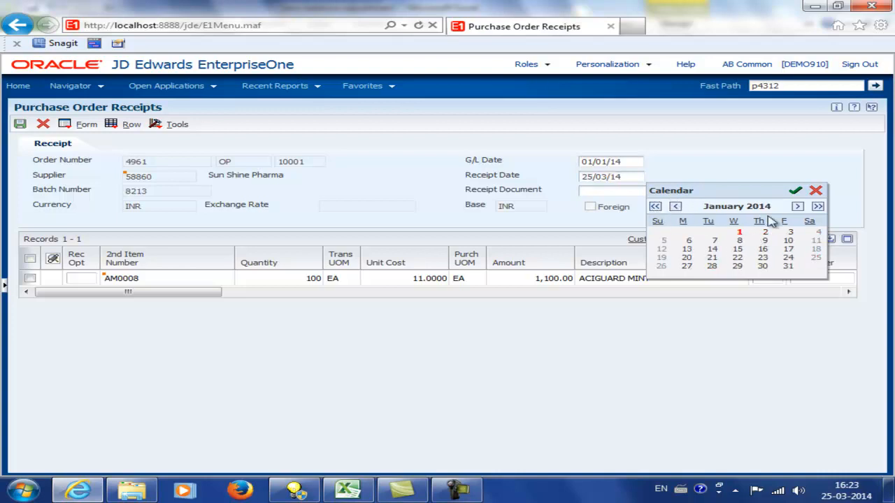
pyautogui.click(795, 191)
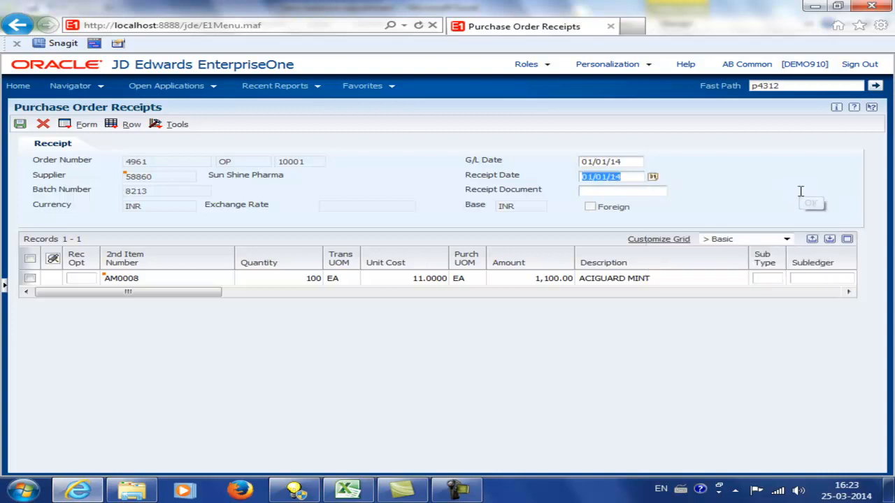
# Receive 9 units of AM0008 with receipt option 1, clear the amount so it recalculates, and save the receipt.
pyautogui.click(80, 275)
pyautogui.write('1')
pyautogui.press('Tab')
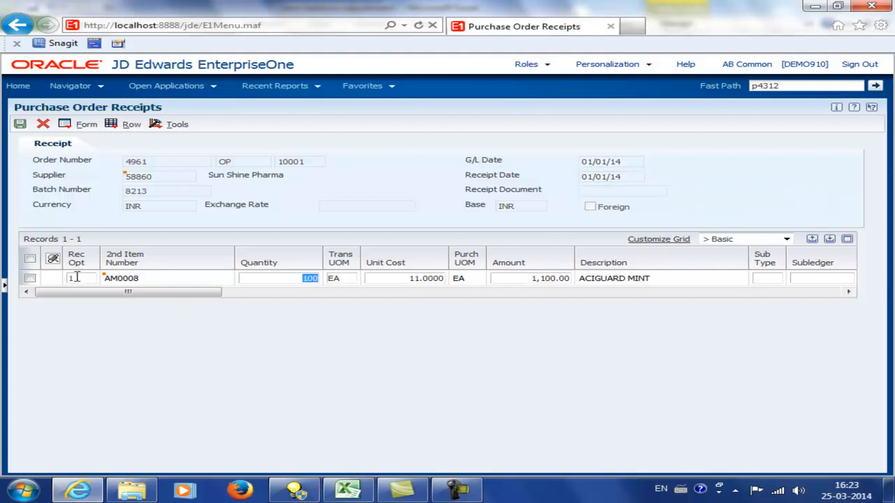
pyautogui.write('9')
pyautogui.press('Tab')
pyautogui.press('Tab')
pyautogui.press('Tab')
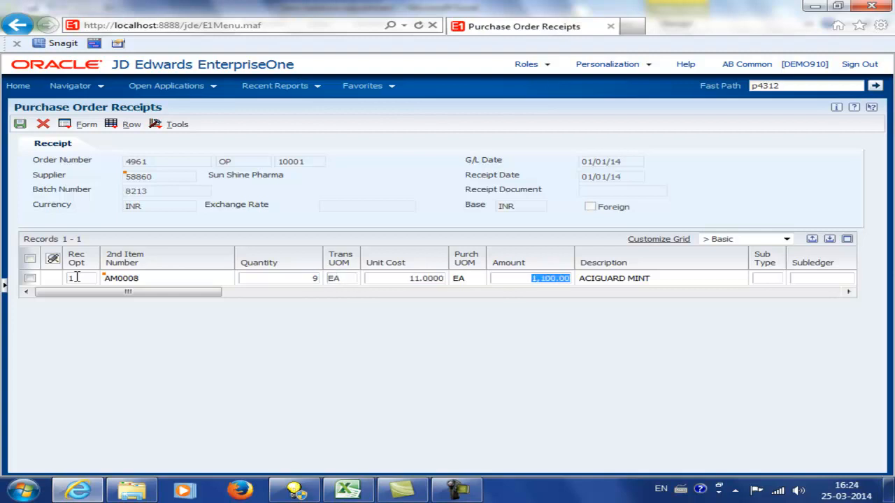
pyautogui.press('Delete')
pyautogui.press('Tab')
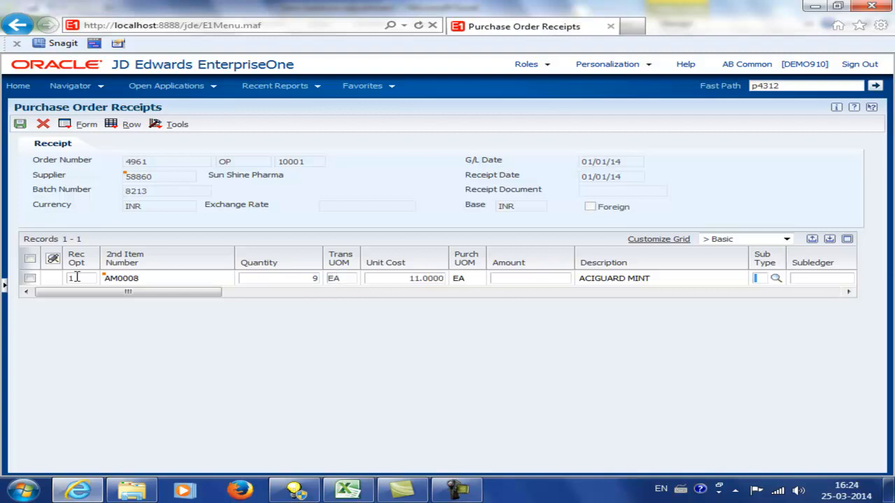
pyautogui.click(20, 125)
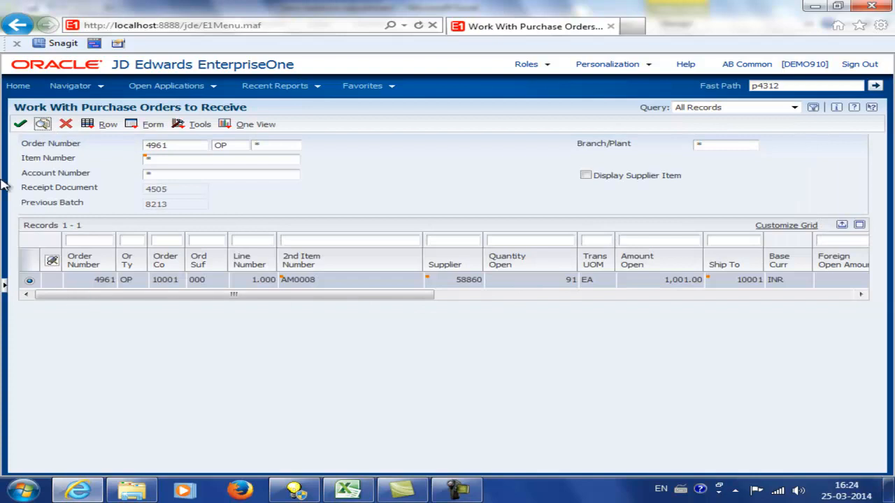
# Reopen the same order for a second receipt and set its G/L date to 01/01/14.
pyautogui.click(19, 123)
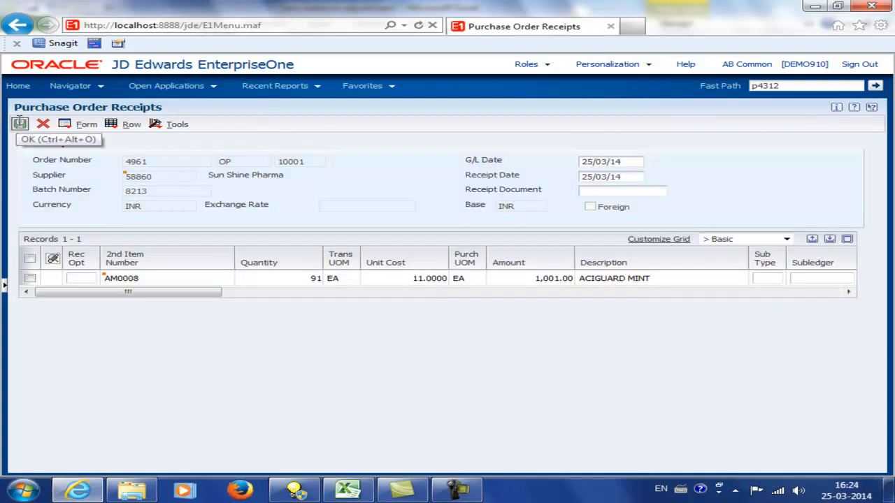
pyautogui.click(632, 162)
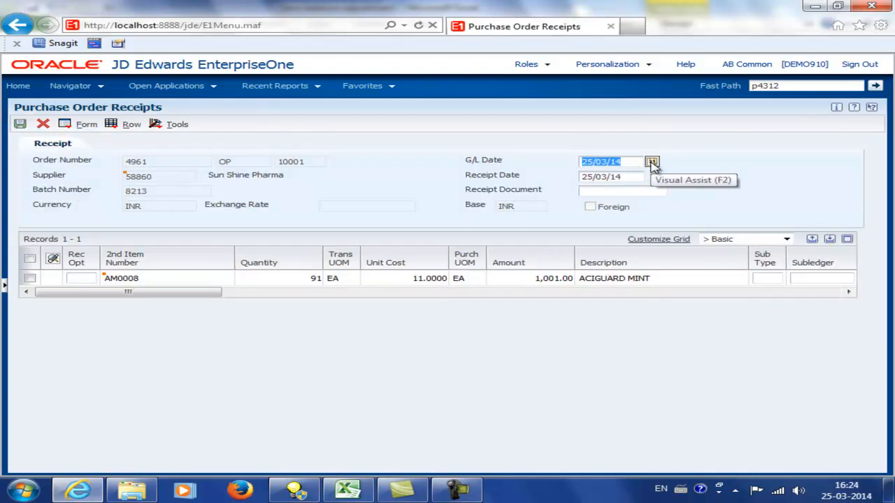
pyautogui.click(668, 168)
pyautogui.click(676, 193)
pyautogui.click(675, 192)
pyautogui.click(738, 217)
pyautogui.click(797, 177)
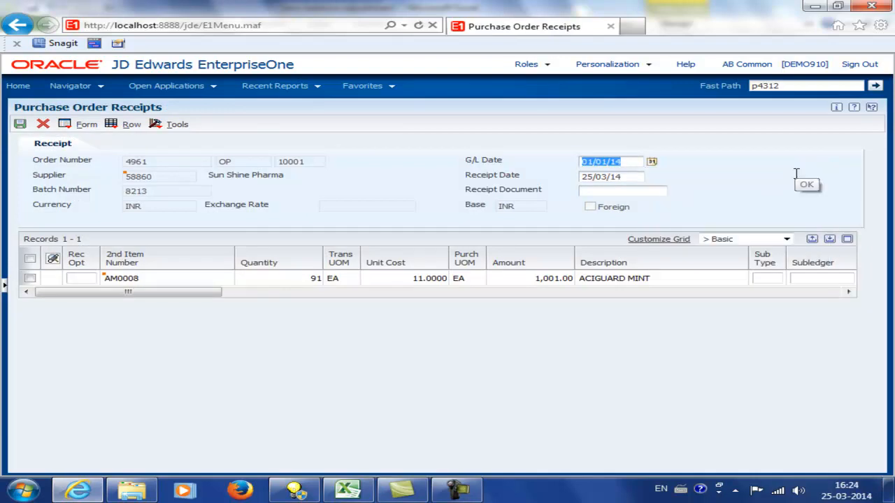
# Set the second receipt's Receipt Date to 01/01/14.
pyautogui.click(633, 178)
pyautogui.click(653, 178)
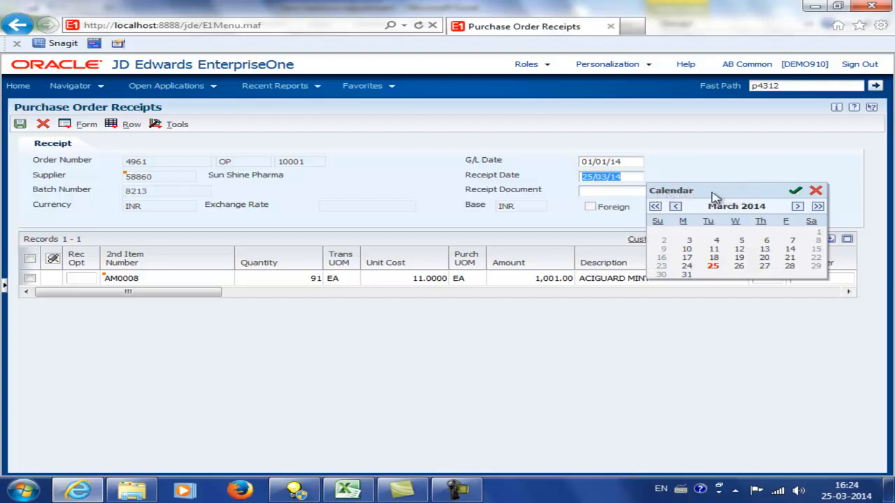
pyautogui.click(675, 207)
pyautogui.click(675, 207)
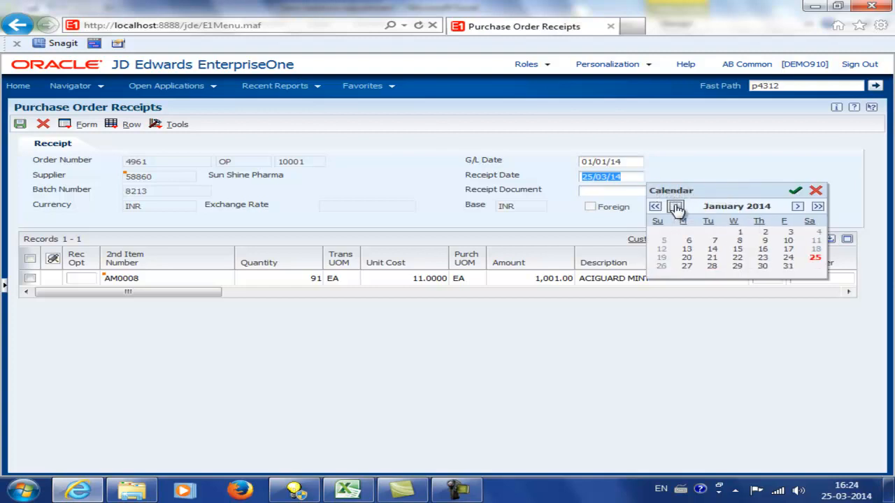
pyautogui.click(740, 233)
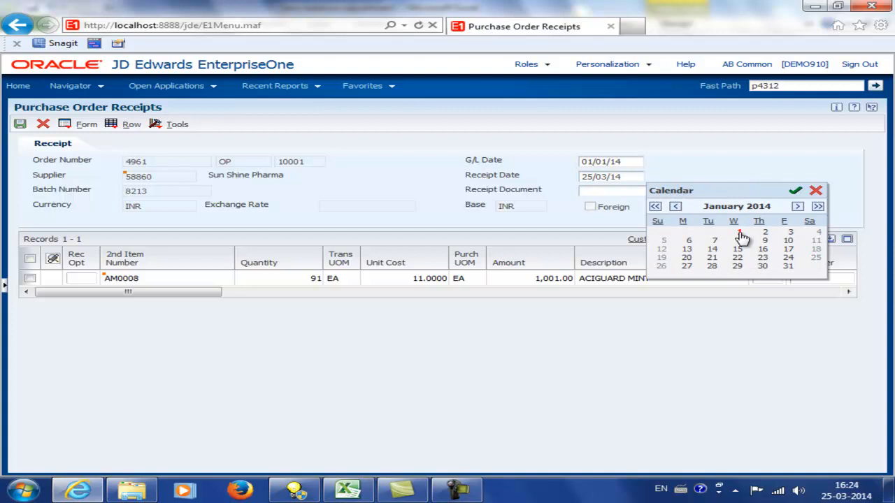
pyautogui.click(795, 190)
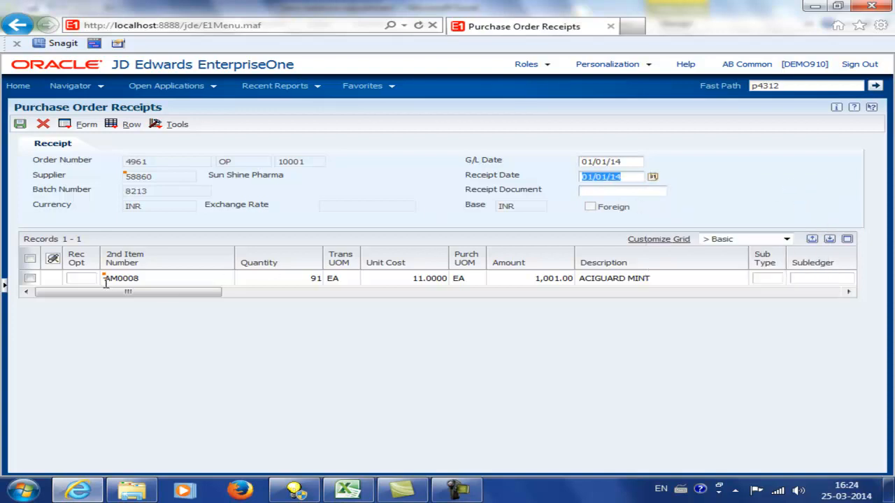
# Receive 1 unit of AM0008 with receipt option 1, clear the amount, save the receipt and refresh the open orders list.
pyautogui.click(73, 278)
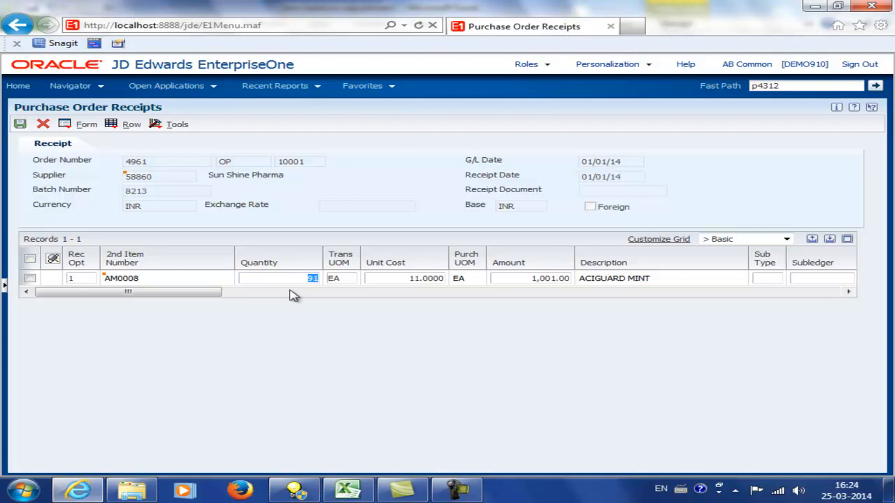
pyautogui.press('Tab')
pyautogui.press('Tab')
pyautogui.press('Tab')
pyautogui.press('BackSpace')
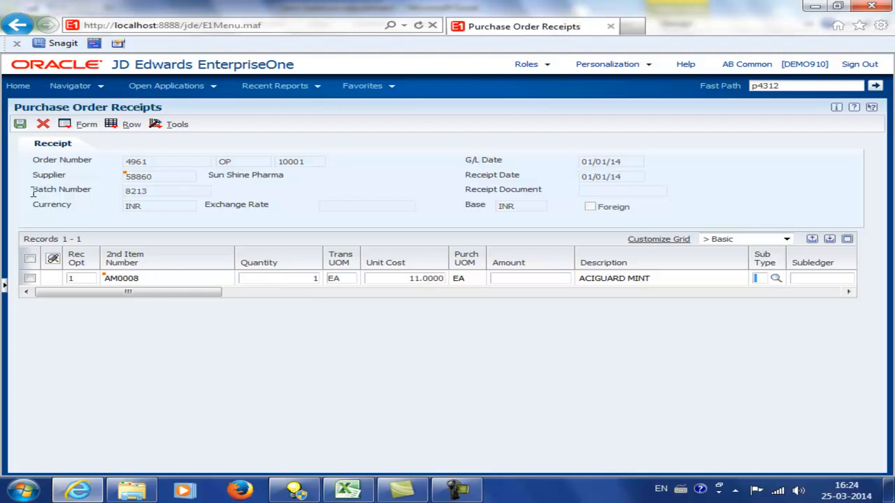
pyautogui.click(21, 127)
pyautogui.click(21, 127)
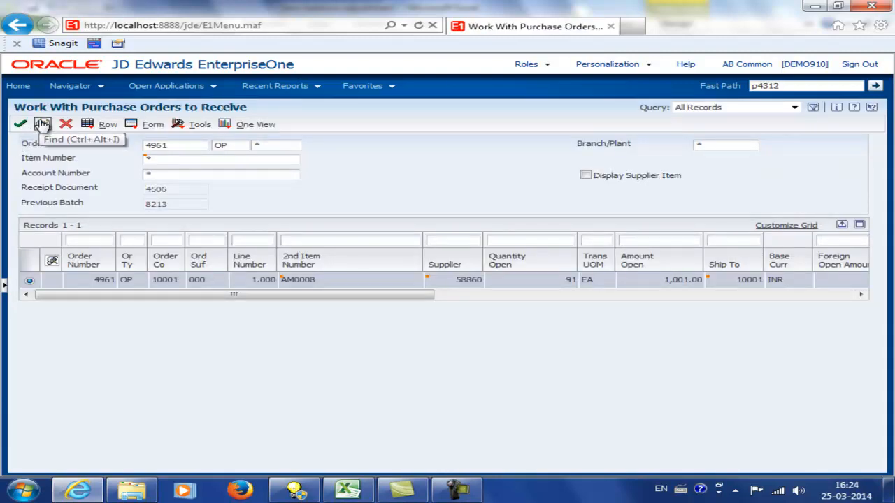
pyautogui.click(42, 124)
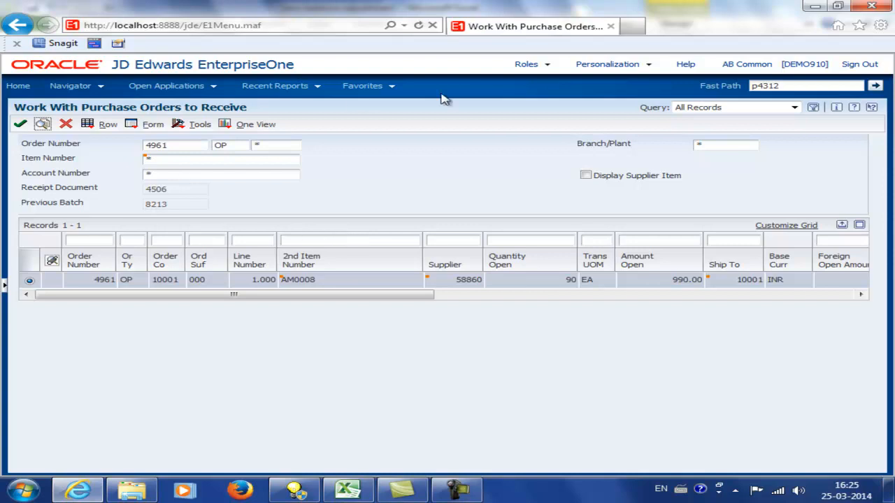
# Open the Item Ledger (The Cardex) inquiry through the g41 inventory menu and find the transactions of item AM0008.
pyautogui.doubleClick(798, 85)
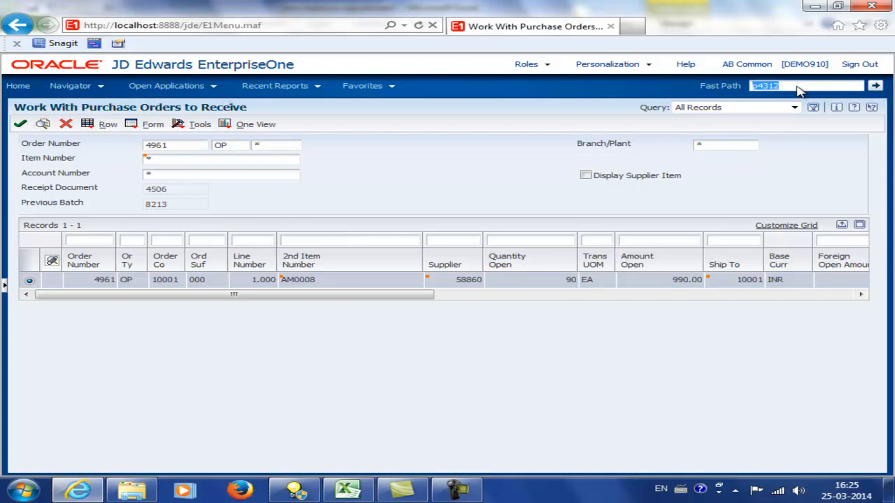
pyautogui.write('g41')
pyautogui.press('Return')
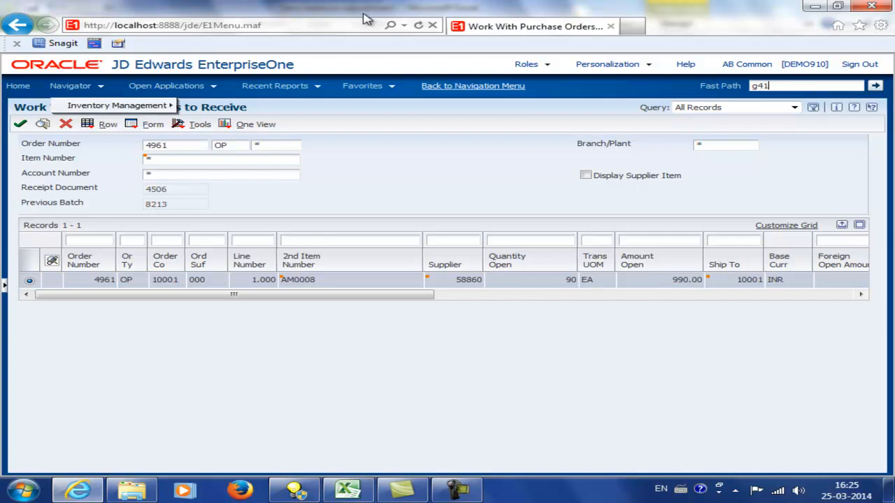
pyautogui.moveTo(124, 109)
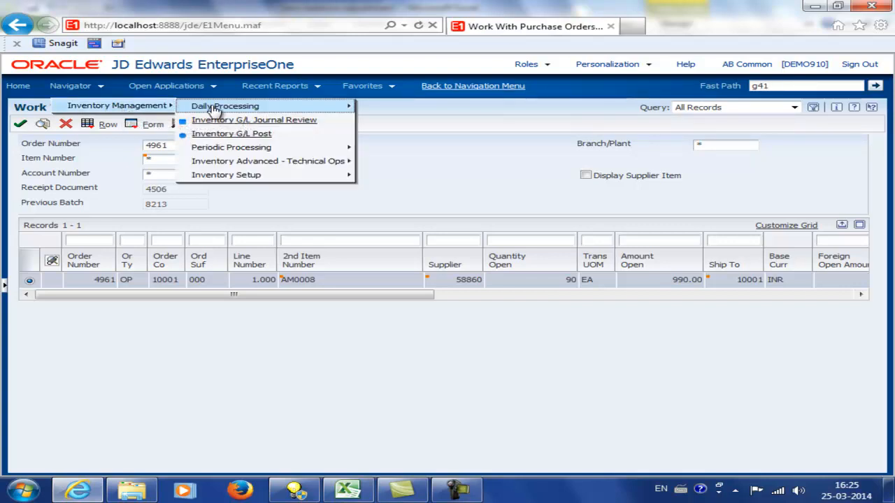
pyautogui.moveTo(231, 111)
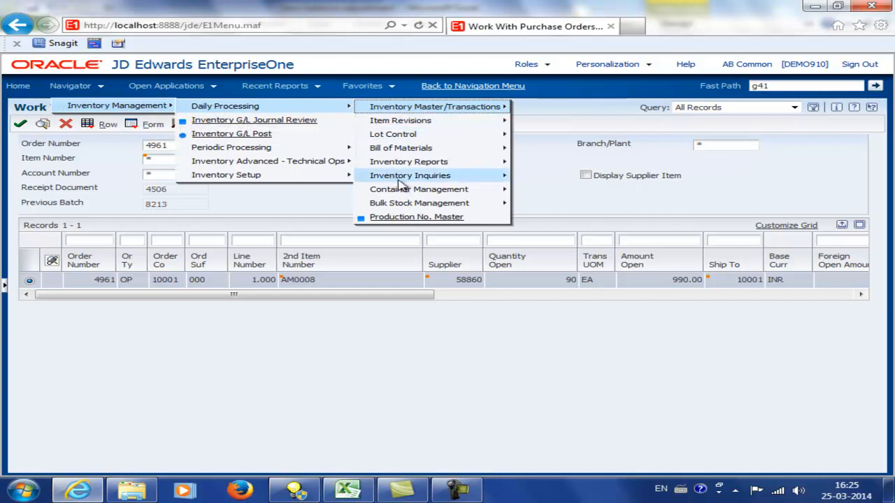
pyautogui.moveTo(404, 178)
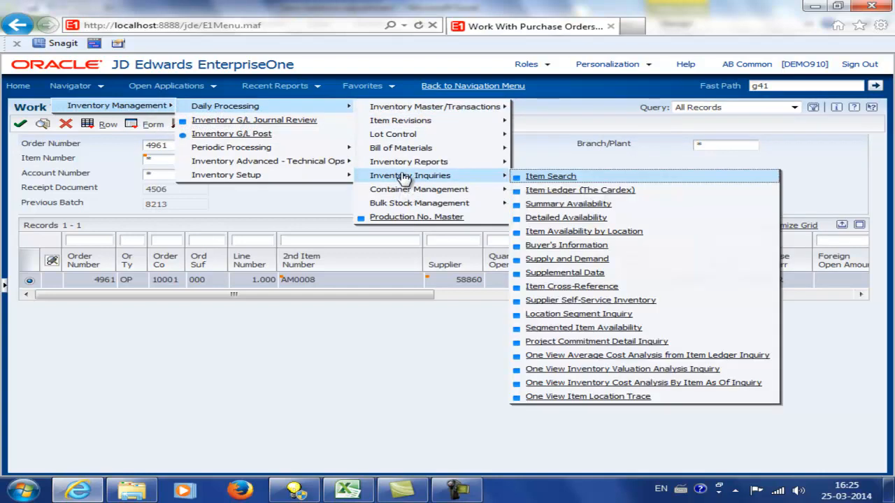
pyautogui.click(556, 193)
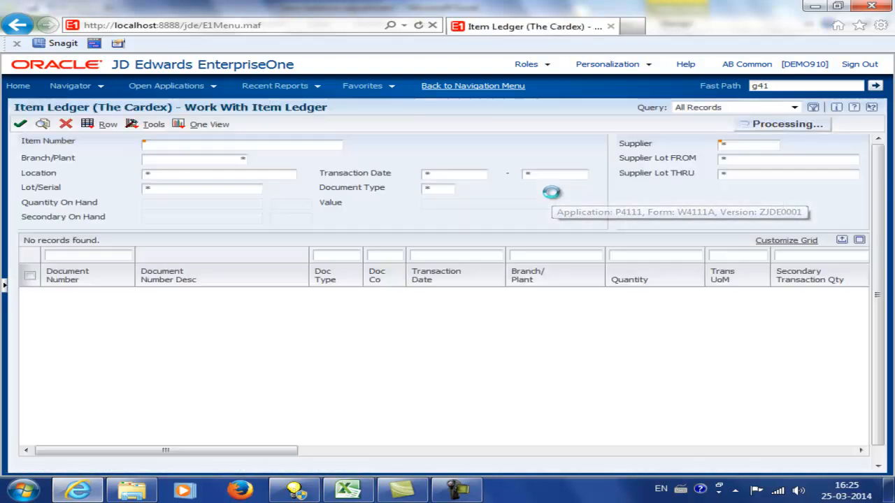
pyautogui.click(225, 145)
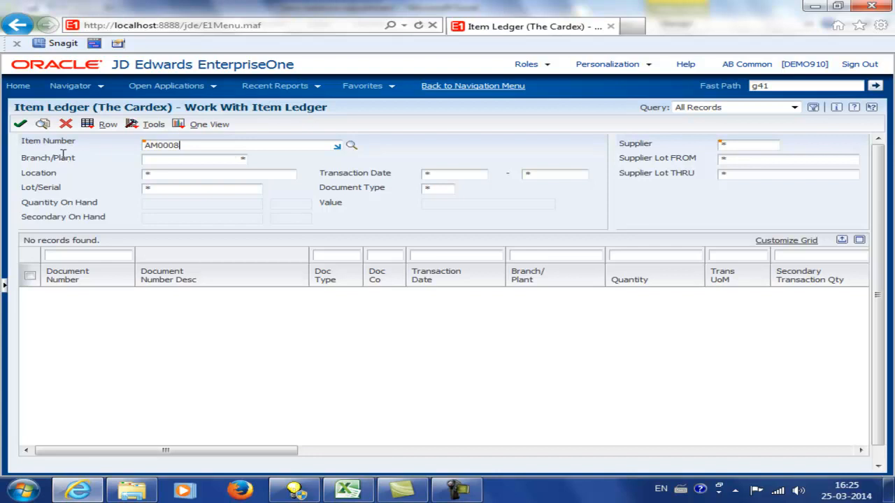
pyautogui.click(42, 124)
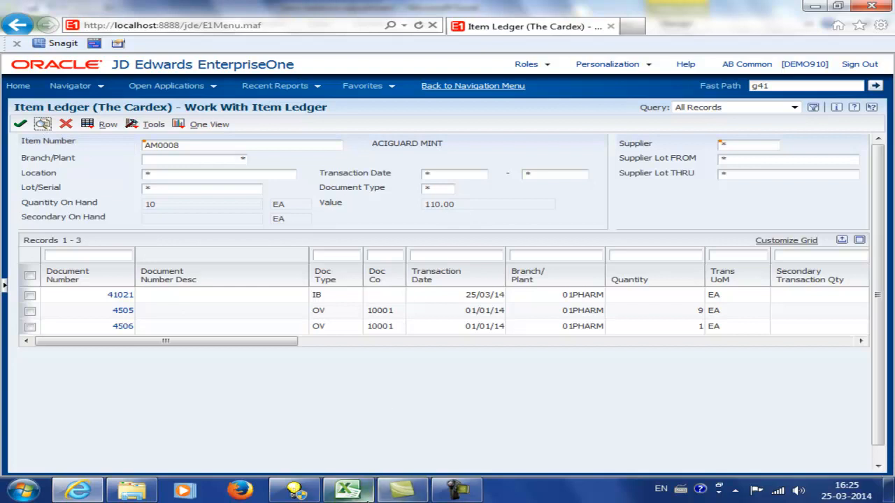
# Switch to the Excel zero balance scenario and compare row 5's inventory quantity and value with the item ledger's on-hand quantity and value.
pyautogui.click(346, 492)
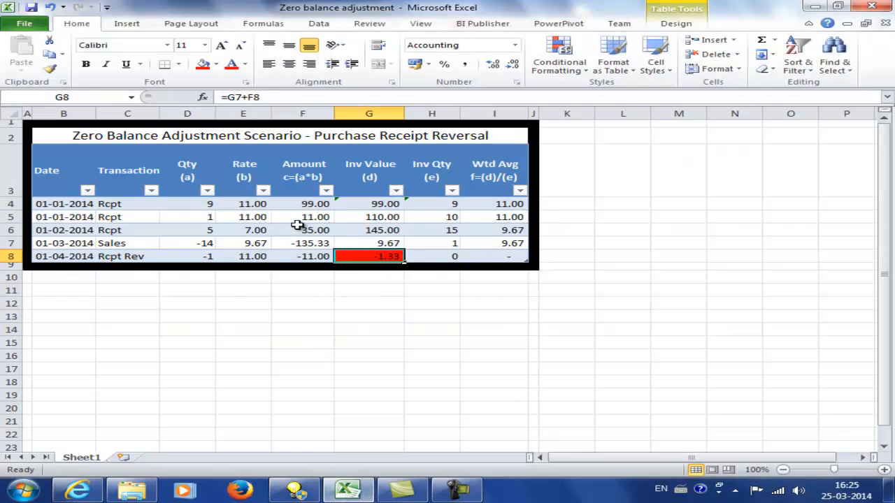
pyautogui.click(428, 217)
pyautogui.click(384, 217)
pyautogui.click(441, 217)
pyautogui.click(376, 217)
pyautogui.hotkey('alt', 'Tab')
pyautogui.click(433, 205)
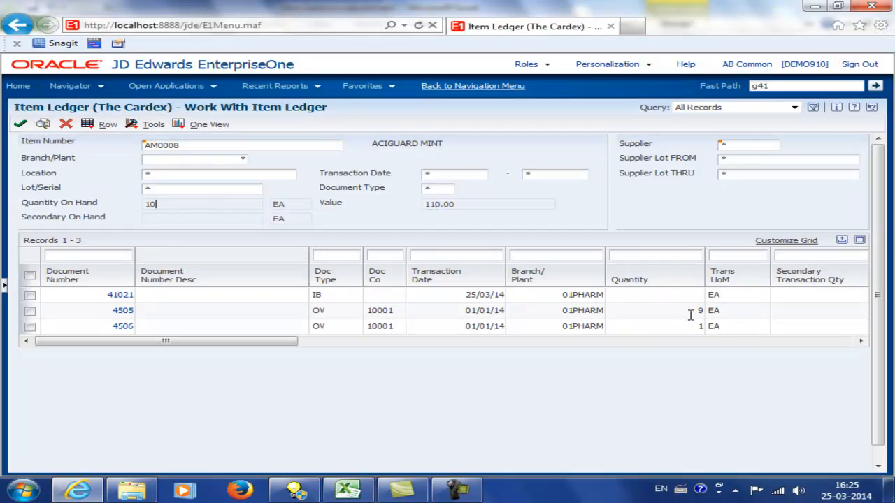
# Return to the open receipts program and find the second AM0008 order, the one with unit cost 7.
pyautogui.click(174, 87)
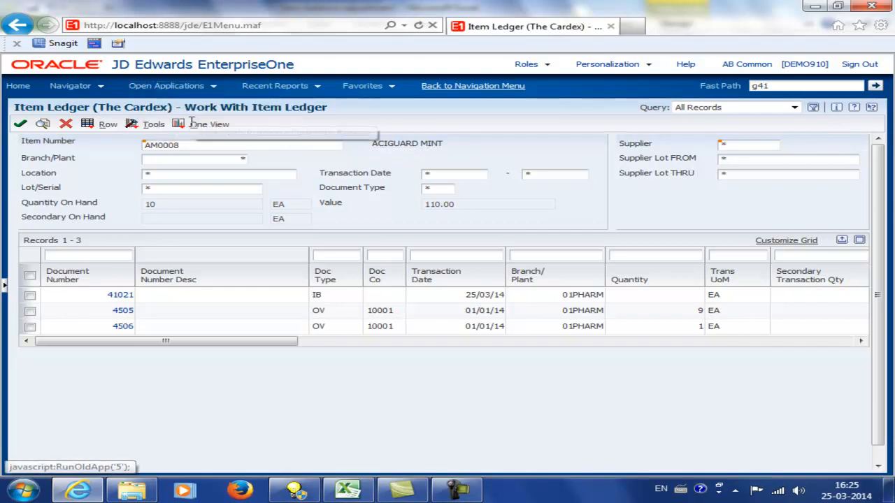
pyautogui.click(192, 119)
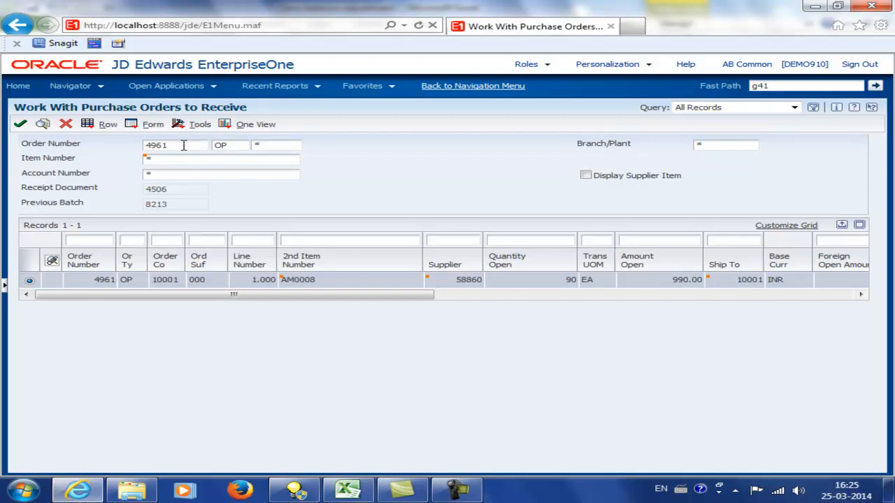
pyautogui.doubleClick(183, 145)
pyautogui.click(184, 145)
pyautogui.click(42, 126)
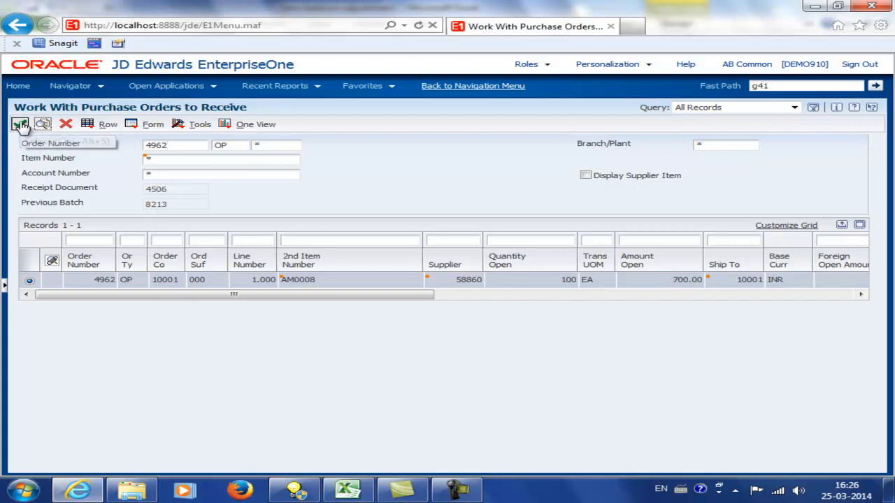
# Open the receipt for the AM0008 order with unit cost 7 and set both the G/L date and receipt date to 01/02/14.
pyautogui.click(20, 124)
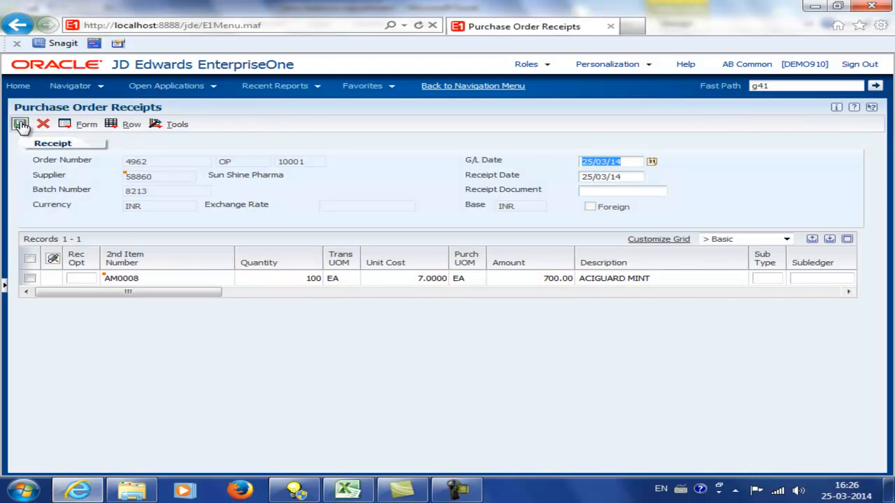
pyautogui.click(660, 166)
pyautogui.click(674, 192)
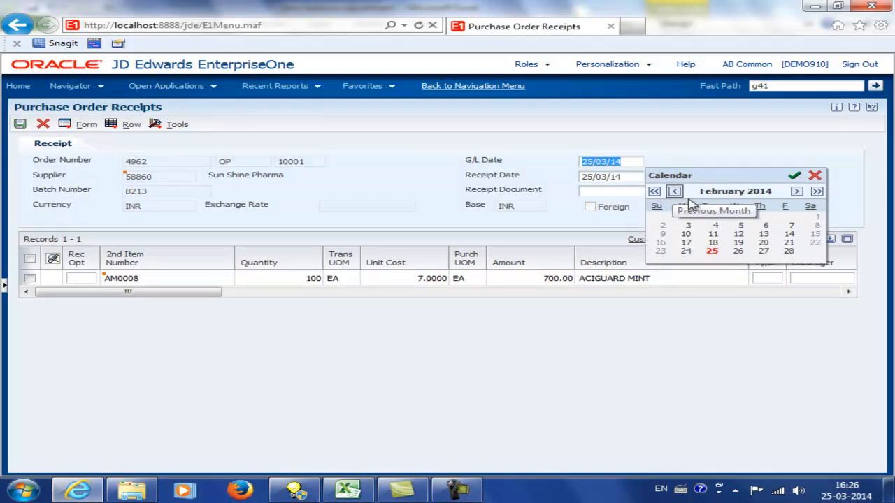
pyautogui.click(817, 216)
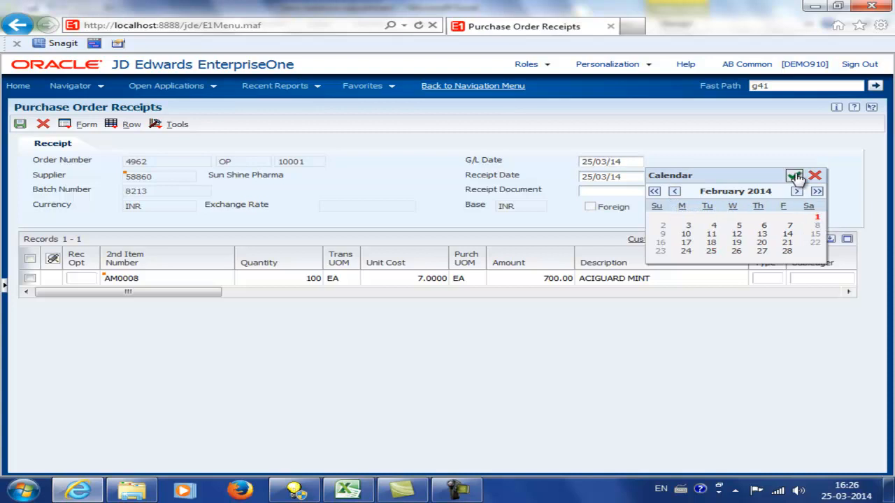
pyautogui.click(795, 176)
pyautogui.press('Tab')
pyautogui.click(661, 182)
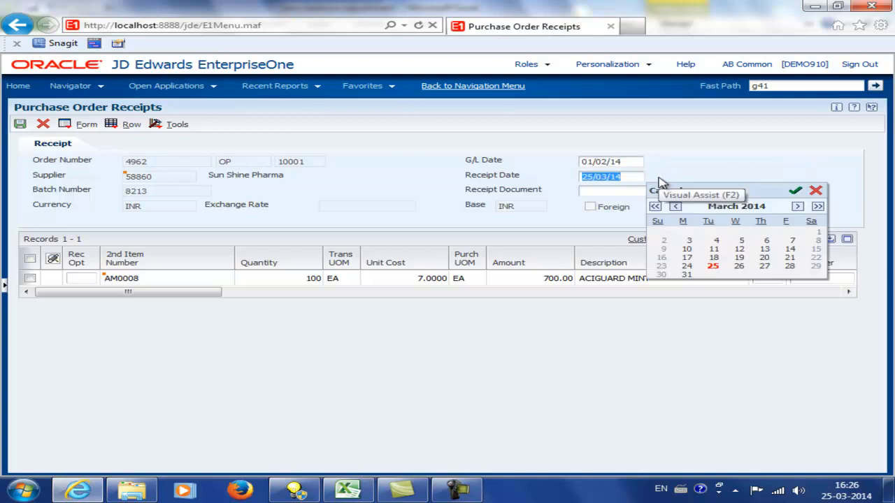
pyautogui.click(675, 207)
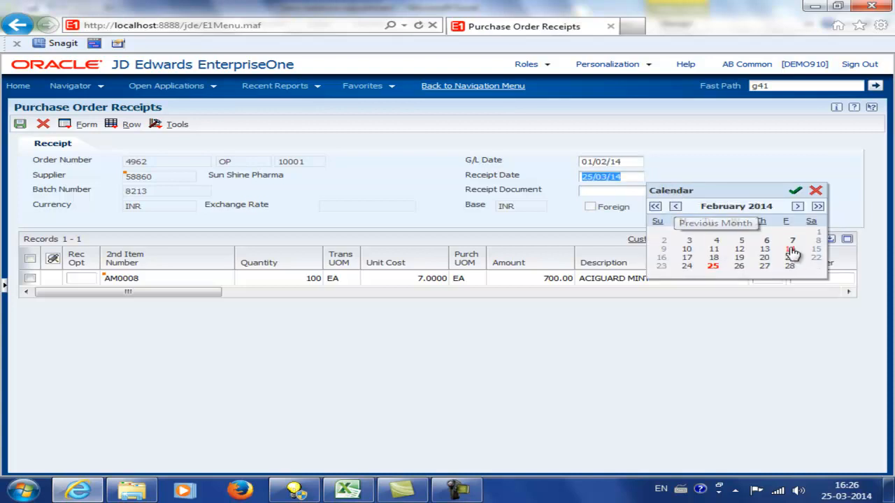
pyautogui.click(818, 232)
pyautogui.click(795, 190)
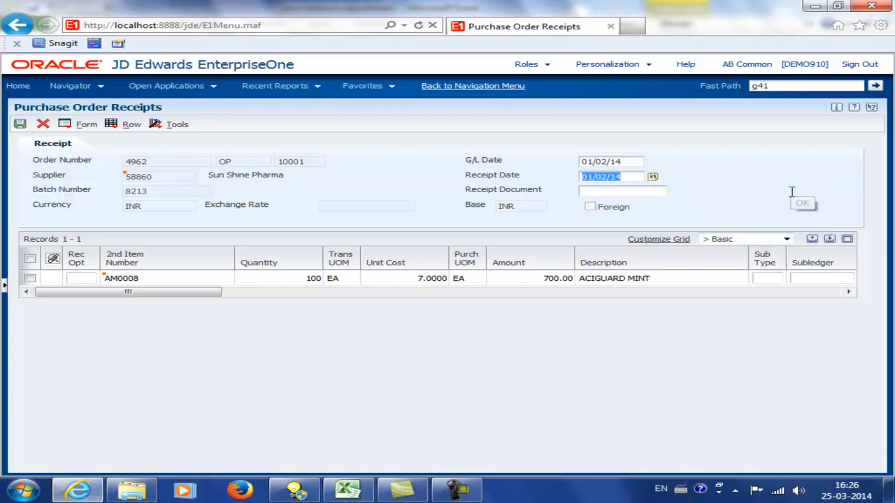
# Receive 5 units of AM0008 with receipt option 1, clear the amount and save the receipt.
pyautogui.click(100, 282)
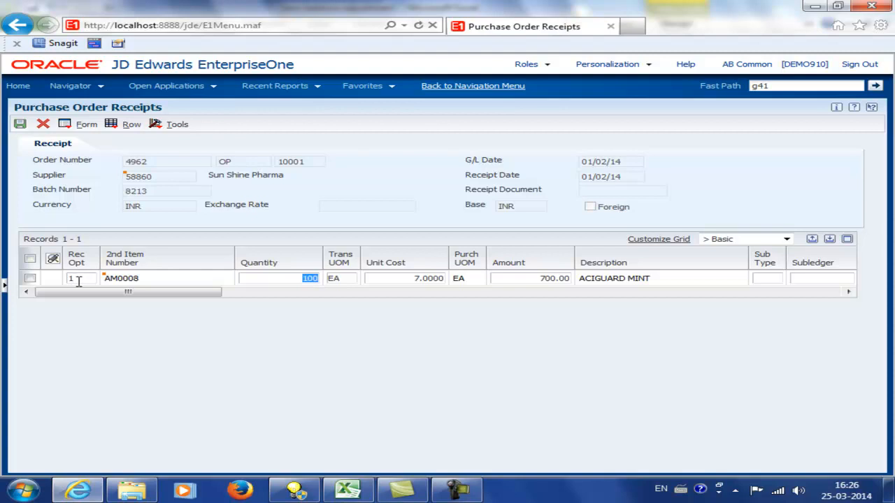
pyautogui.press('Tab')
pyautogui.press('Tab')
pyautogui.press('Tab')
pyautogui.press('Tab')
pyautogui.press('Delete')
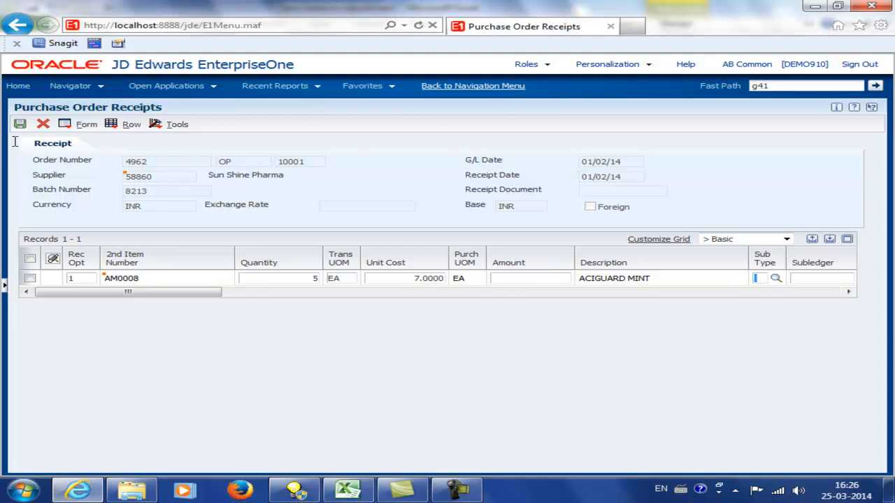
pyautogui.click(20, 124)
pyautogui.click(20, 124)
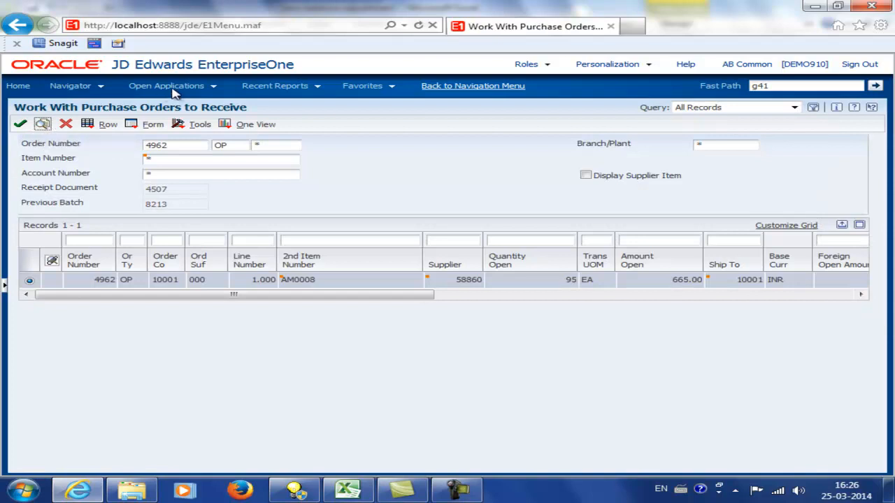
# Return to the open Item Ledger (The Cardex) inquiry and refresh the AM0008 transactions.
pyautogui.click(214, 88)
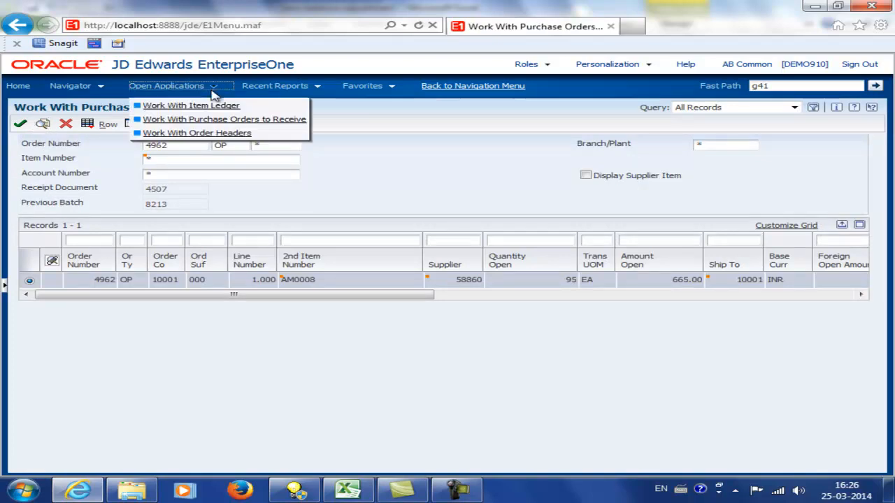
pyautogui.click(210, 105)
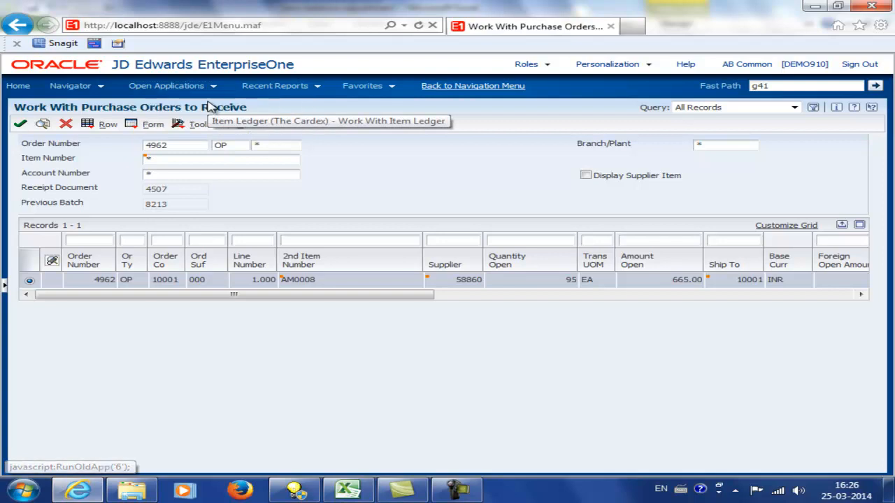
pyautogui.click(42, 124)
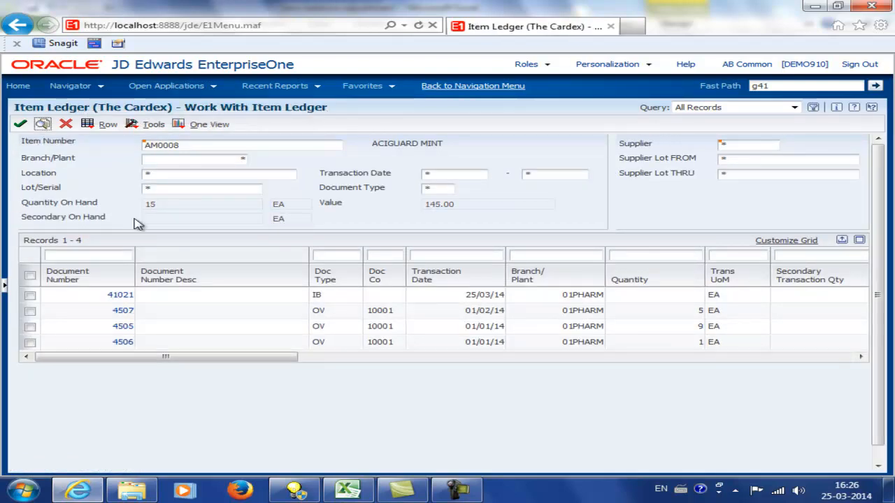
# Switch to the Excel scenario and compare row 6's inventory value and quantity with the item ledger's value and quantity on hand.
pyautogui.hotkey('alt', 'Tab')
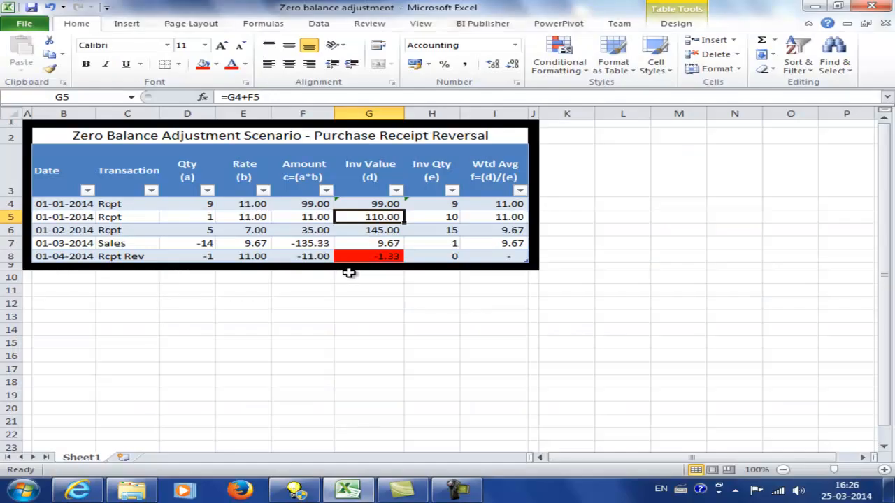
pyautogui.click(368, 232)
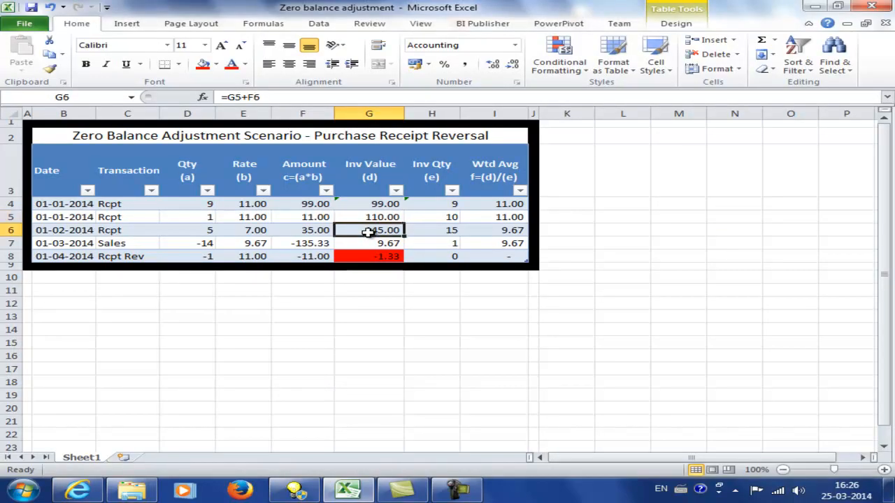
pyautogui.click(432, 231)
pyautogui.click(366, 232)
pyautogui.hotkey('alt', 'Tab')
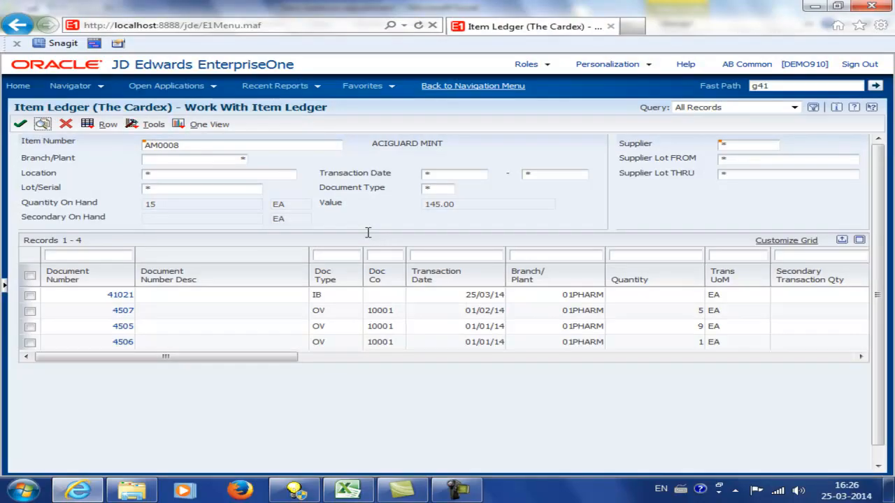
# Review in the Excel scenario how row 6's weighted average is derived from its inventory value and inventory quantity.
pyautogui.hotkey('alt', 'Tab')
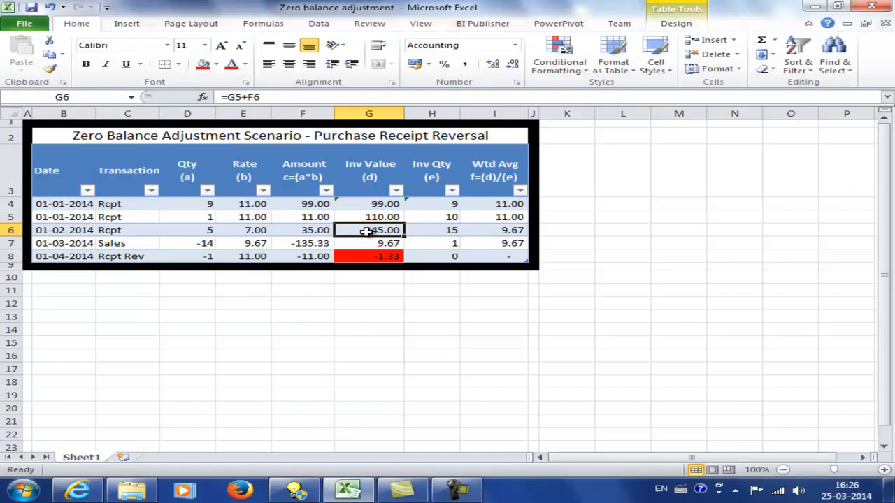
pyautogui.click(480, 230)
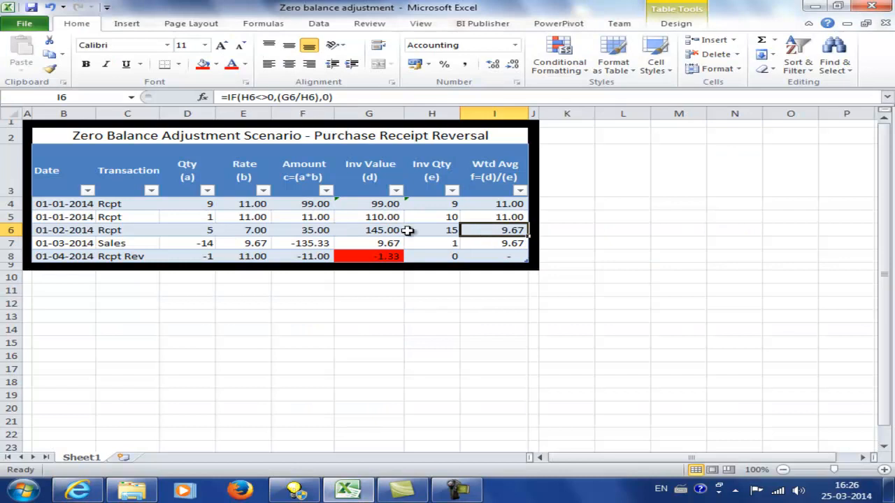
pyautogui.click(387, 231)
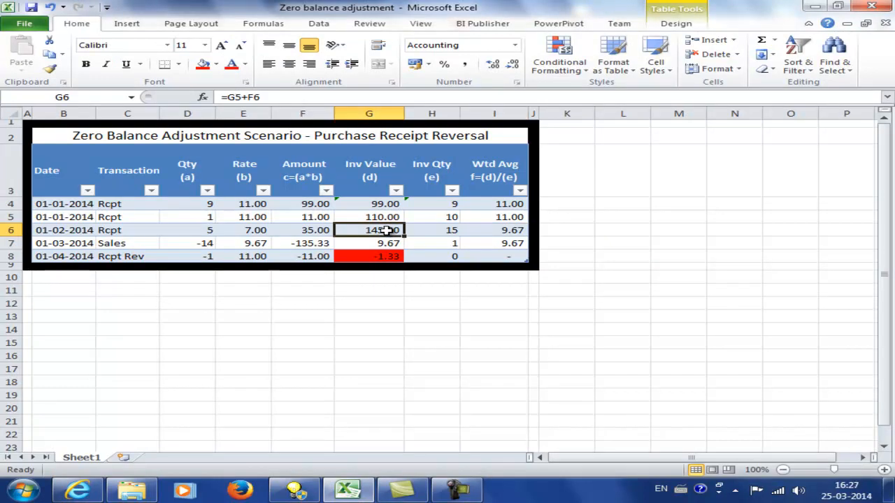
pyautogui.click(434, 230)
pyautogui.click(388, 231)
# Switch back to JD Edwards and open Enter Orders Header from the g42 menu's daily Sales Order Processing tasks.
pyautogui.hotkey('alt', 'Tab')
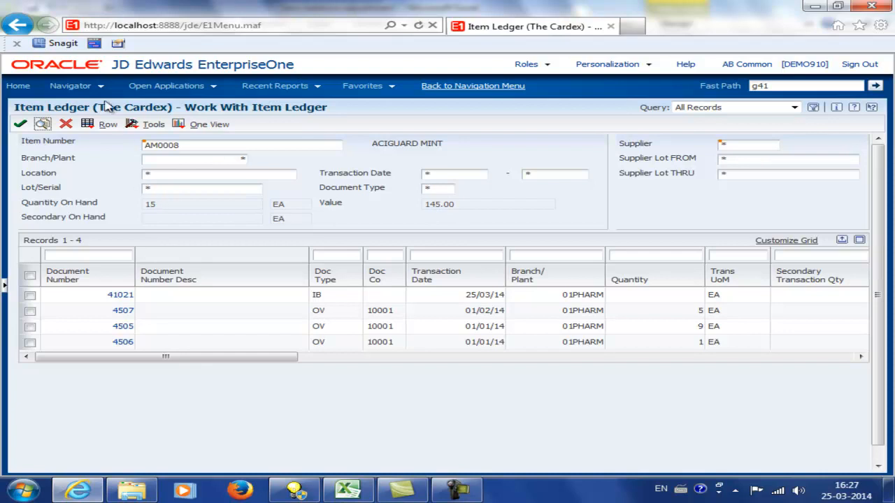
pyautogui.doubleClick(801, 87)
pyautogui.write('g42')
pyautogui.press('Return')
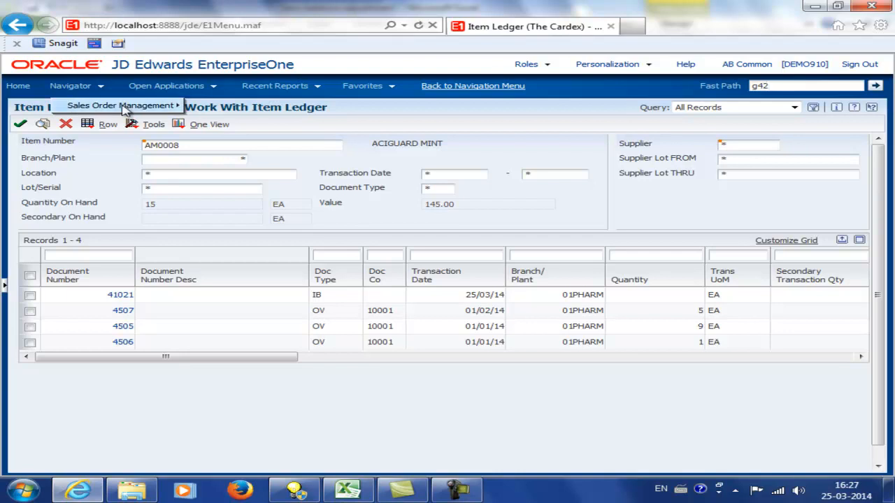
pyautogui.moveTo(123, 108)
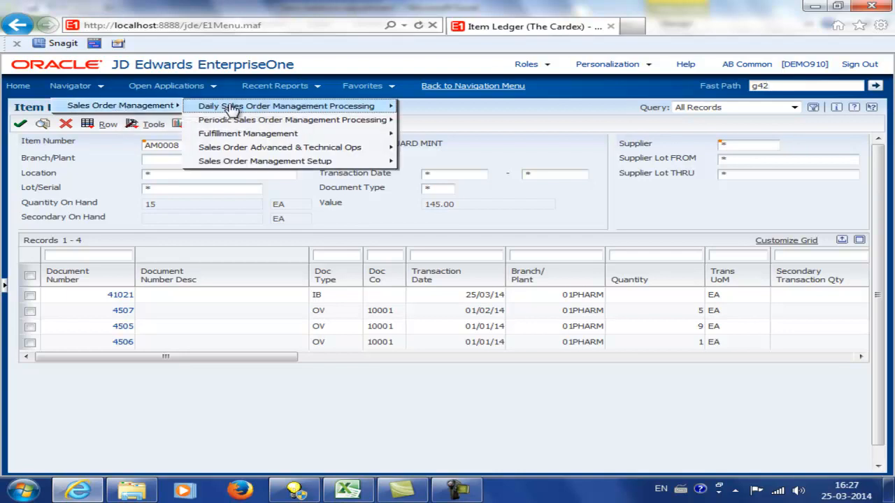
pyautogui.moveTo(235, 110)
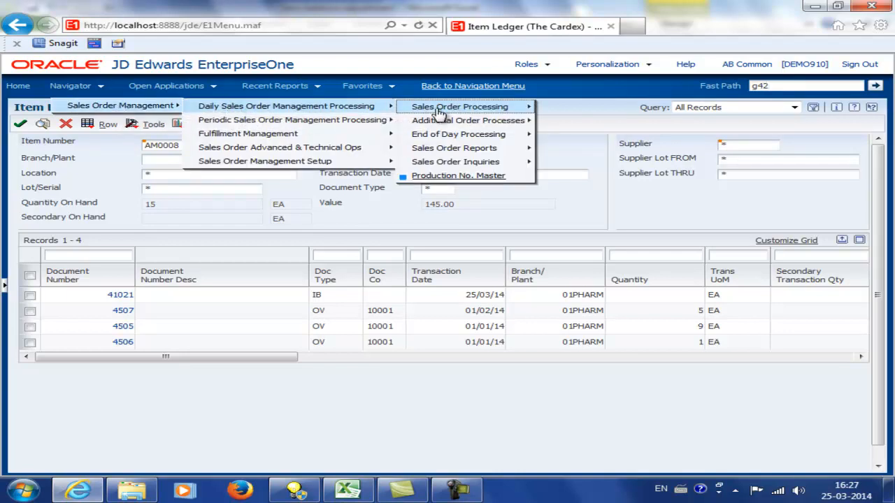
pyautogui.moveTo(439, 114)
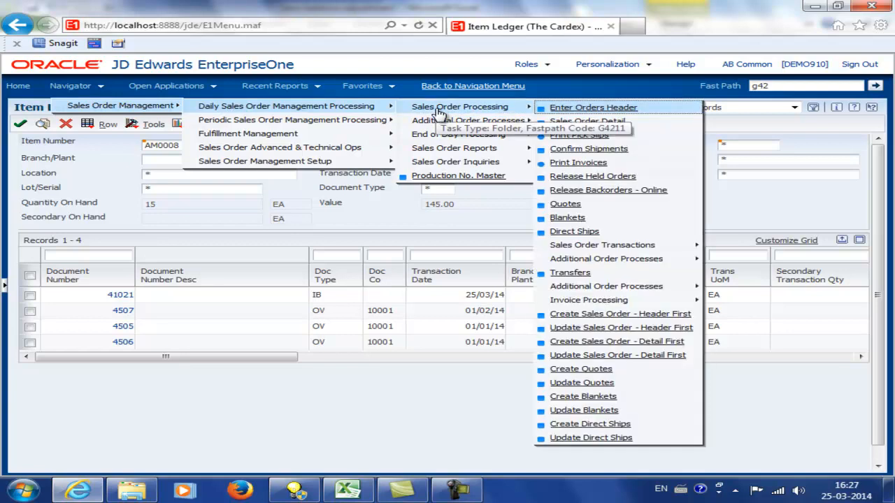
pyautogui.click(580, 107)
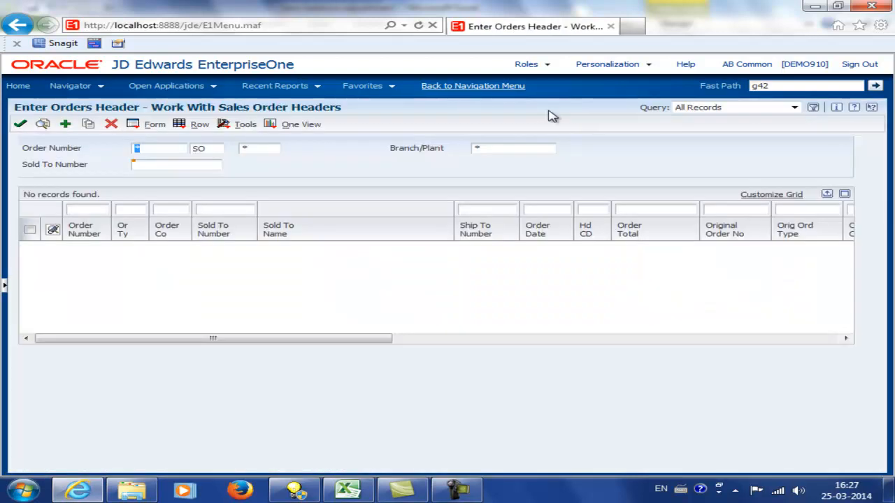
# Add an SO sales order header for branch/plant 10001, enter the customer's sold-to number and submit the header.
pyautogui.click(64, 124)
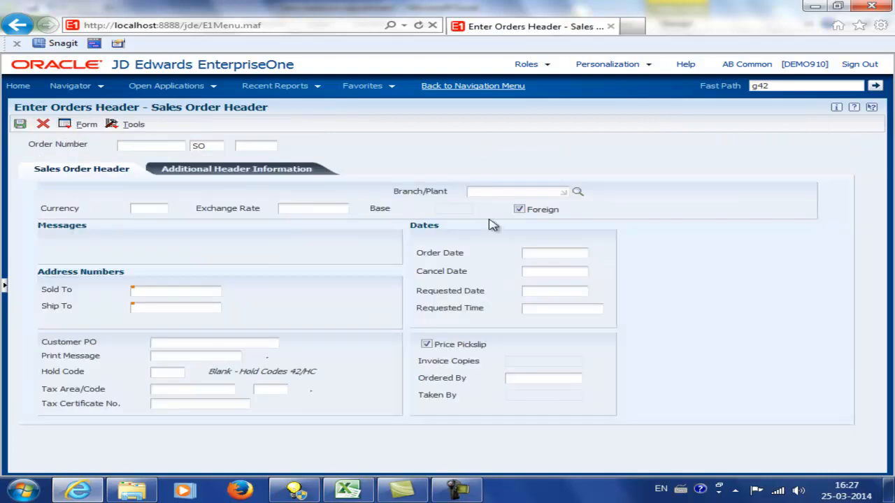
pyautogui.write('001')
pyautogui.press('Tab')
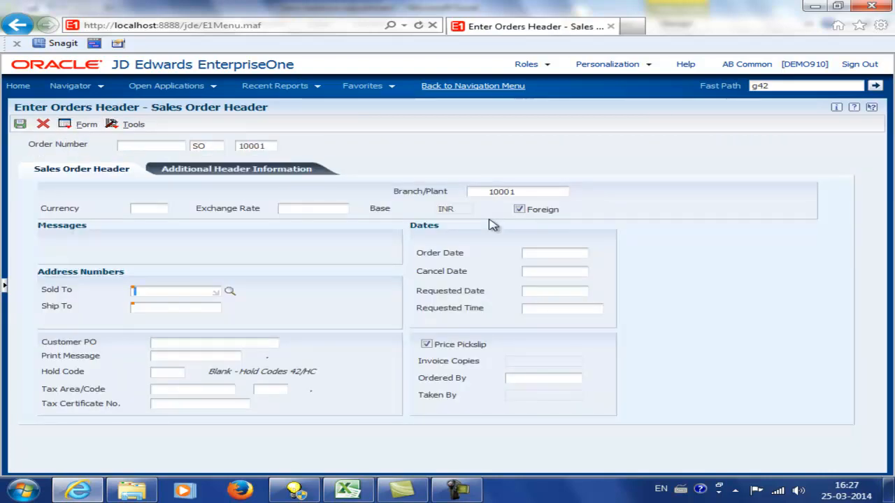
pyautogui.write('58878')
pyautogui.press('Tab')
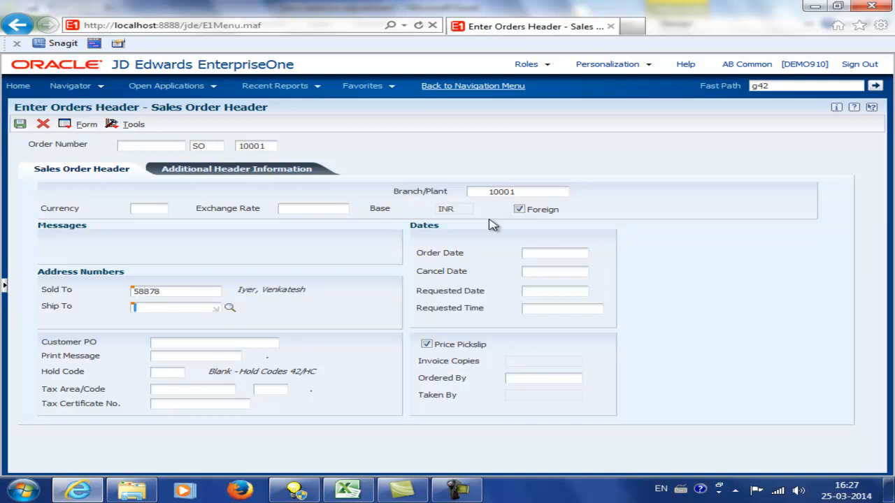
pyautogui.press('Tab')
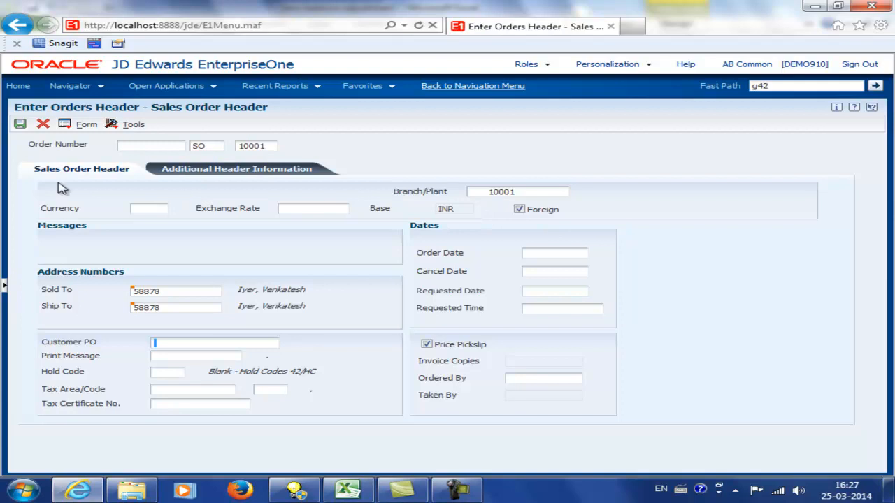
pyautogui.click(20, 125)
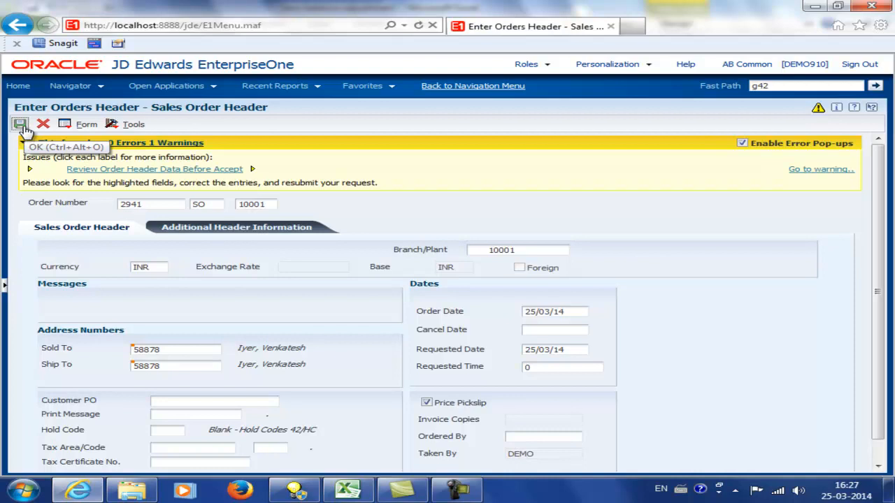
# Check the sales transaction's date in the Excel scenario and set the sales order's order date to 01/03/14.
pyautogui.click(579, 311)
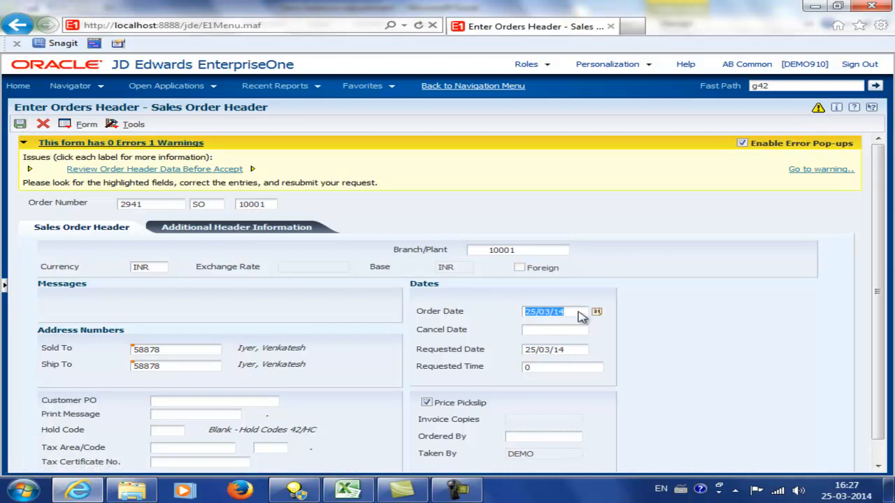
pyautogui.click(348, 491)
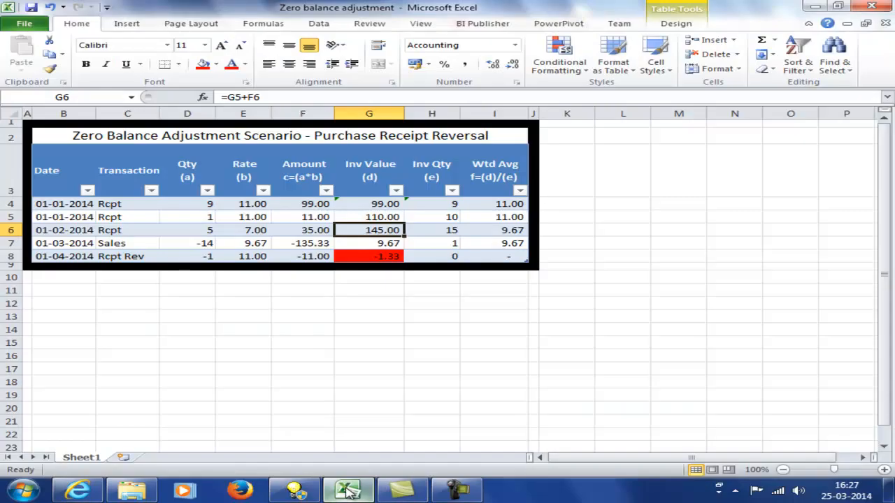
pyautogui.click(347, 490)
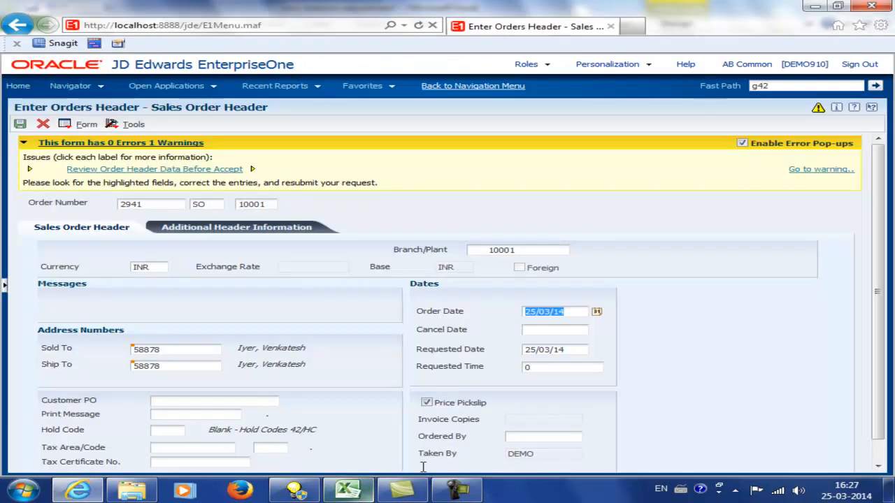
pyautogui.click(596, 312)
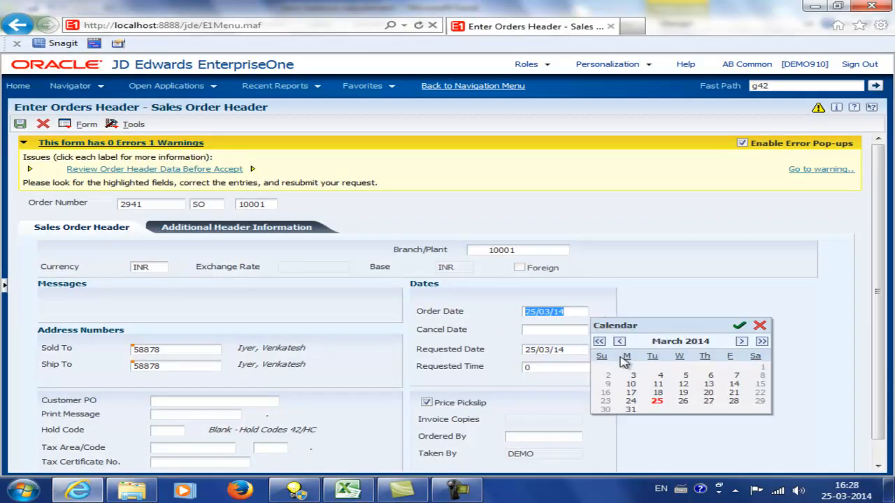
pyautogui.click(762, 368)
pyautogui.click(740, 325)
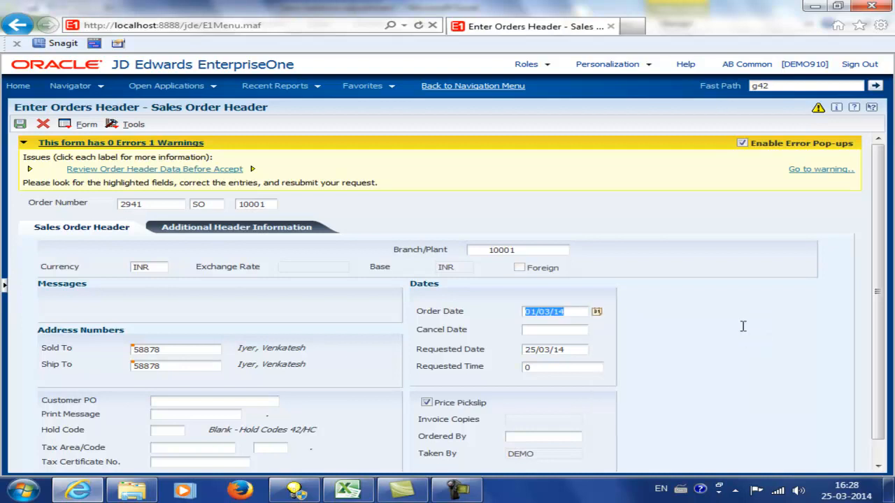
pyautogui.press('Tab')
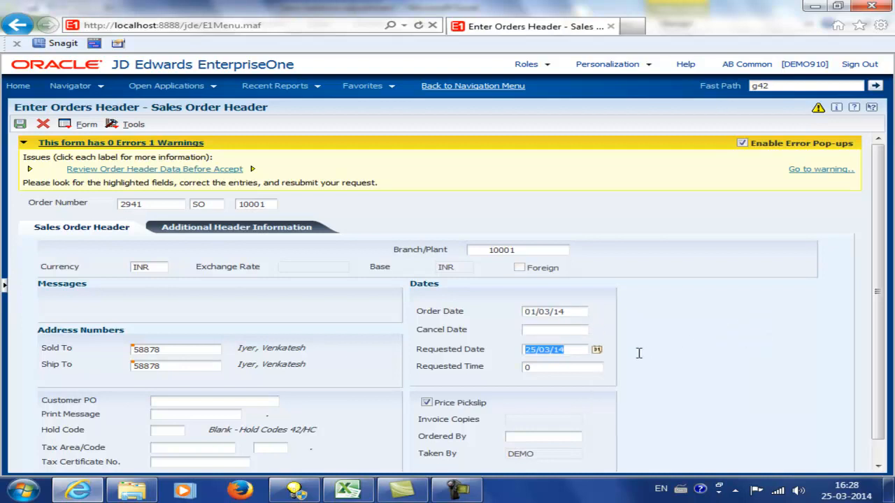
# Set the sales order's requested date to 01/03/2014 and submit the header to reach the detail lines.
pyautogui.click(598, 350)
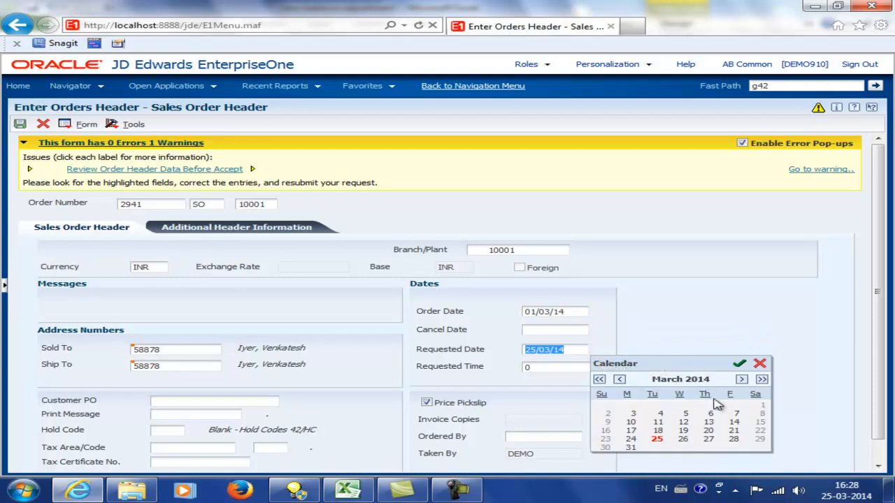
pyautogui.click(762, 405)
pyautogui.click(739, 363)
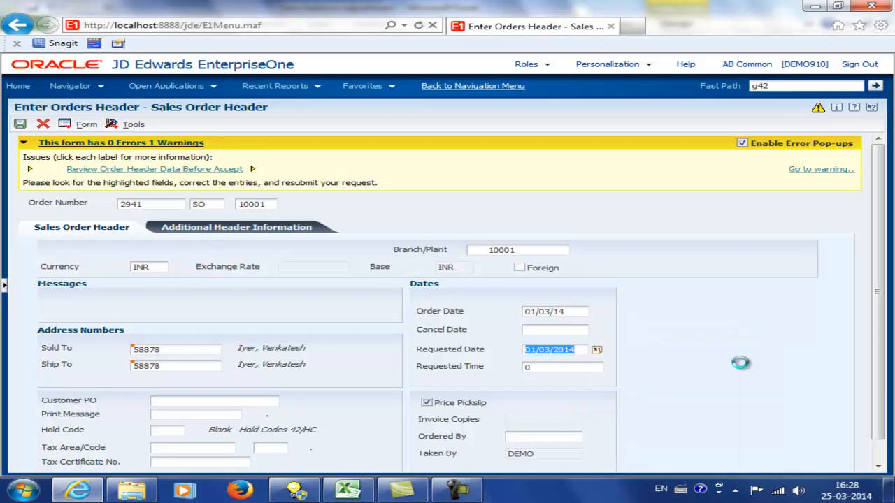
pyautogui.click(20, 126)
pyautogui.click(20, 126)
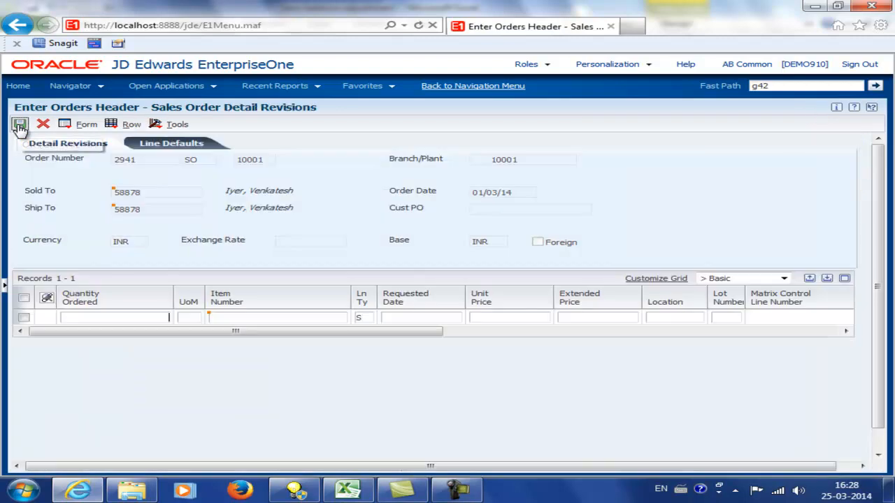
# Check the sales quantity in the Excel scenario and enter an order line for 14 EA of item AM0008.
pyautogui.click(115, 317)
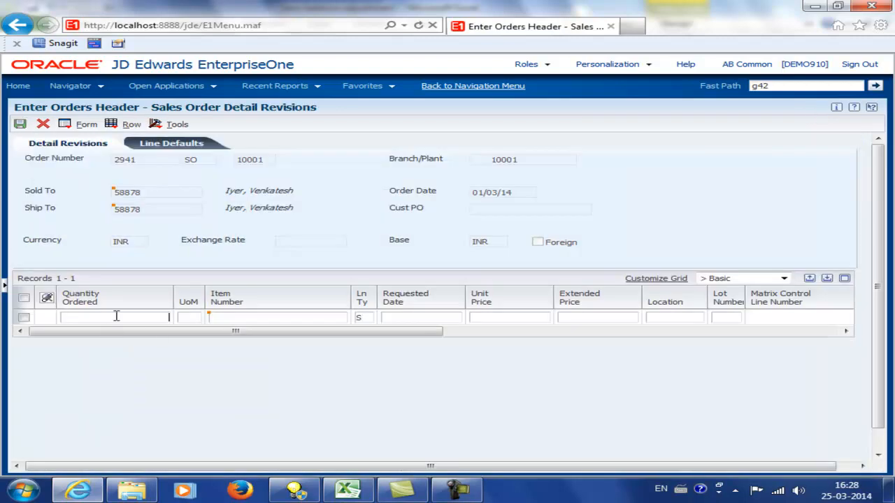
pyautogui.hotkey('alt', 'Tab')
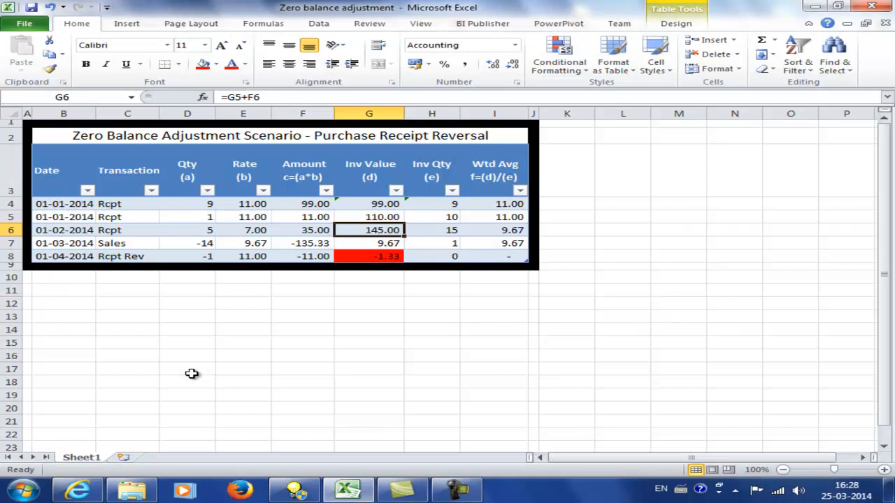
pyautogui.hotkey('alt', 'Tab')
pyautogui.write('14')
pyautogui.press('Tab')
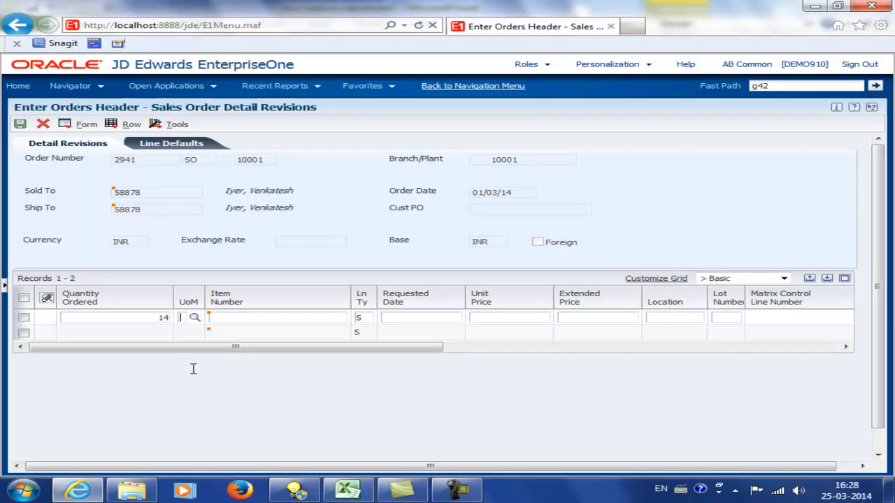
pyautogui.write('EA')
pyautogui.press('Tab')
pyautogui.write('AM0008')
pyautogui.press('Tab')
pyautogui.press('Tab')
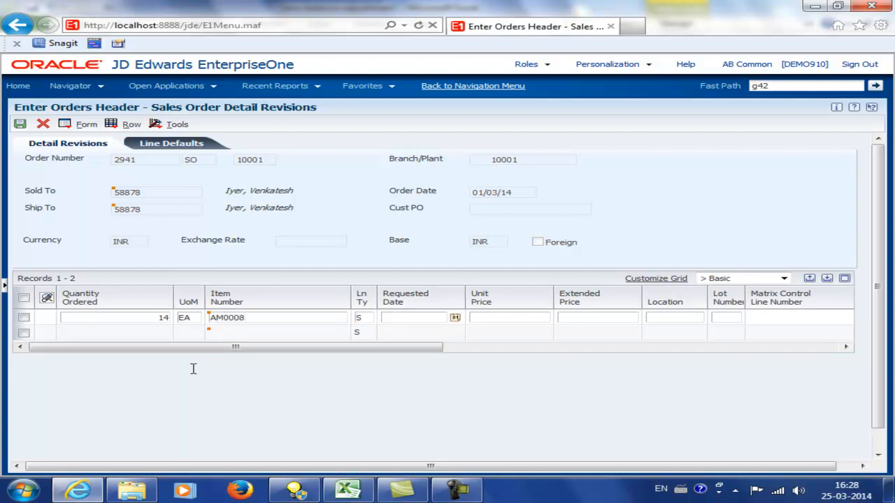
# Show all columns in the order detail grid and set the AM0008 line's branch/plant to 01PHARM.
pyautogui.click(785, 278)
pyautogui.click(764, 298)
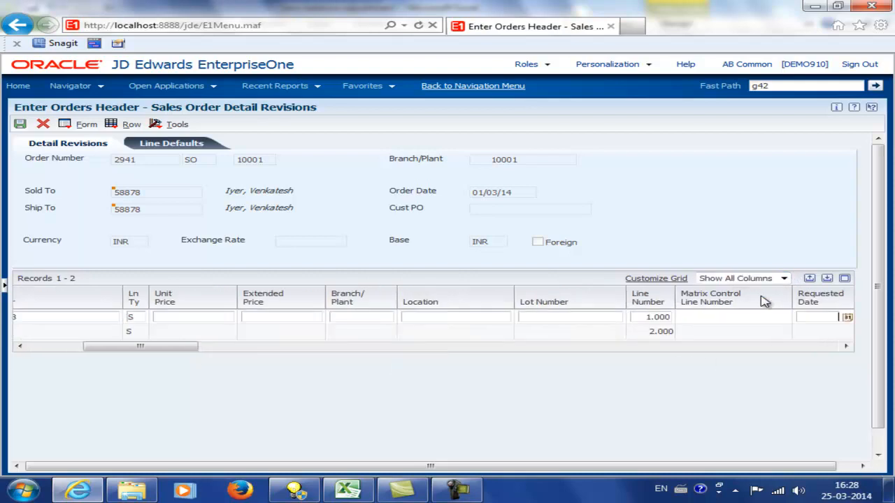
pyautogui.click(74, 352)
pyautogui.click(75, 351)
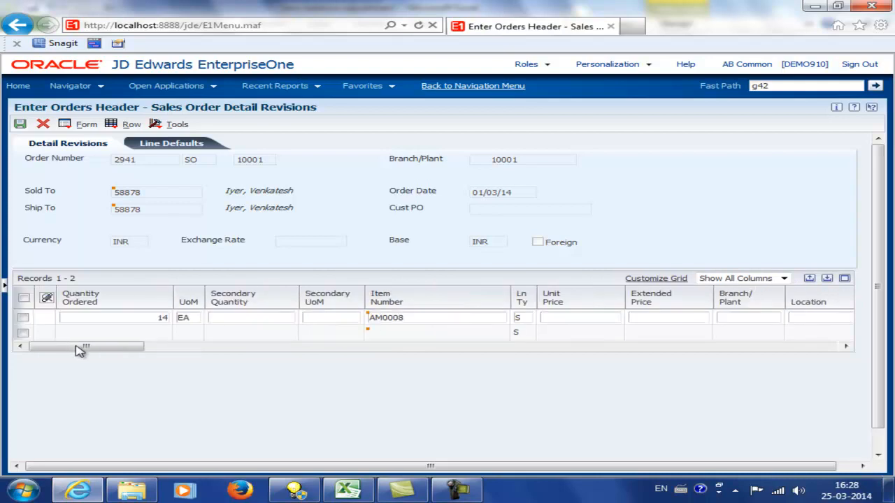
pyautogui.click(762, 318)
pyautogui.write('01Pharm')
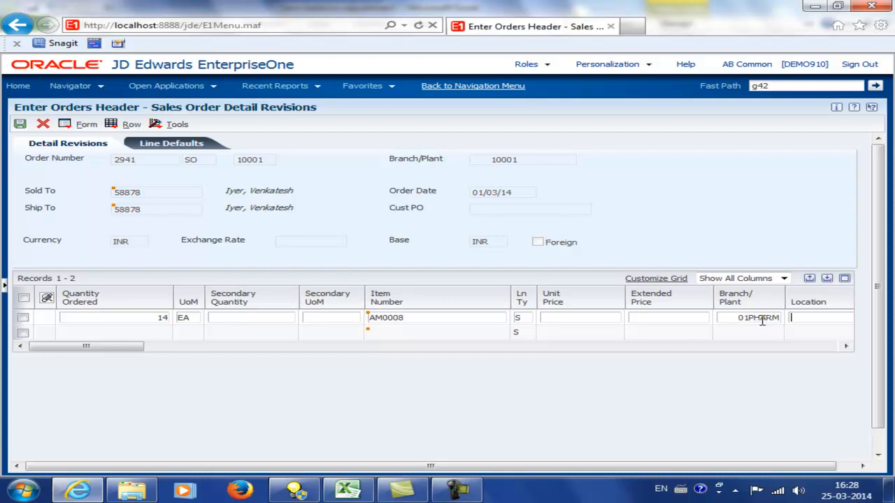
pyautogui.press('Tab')
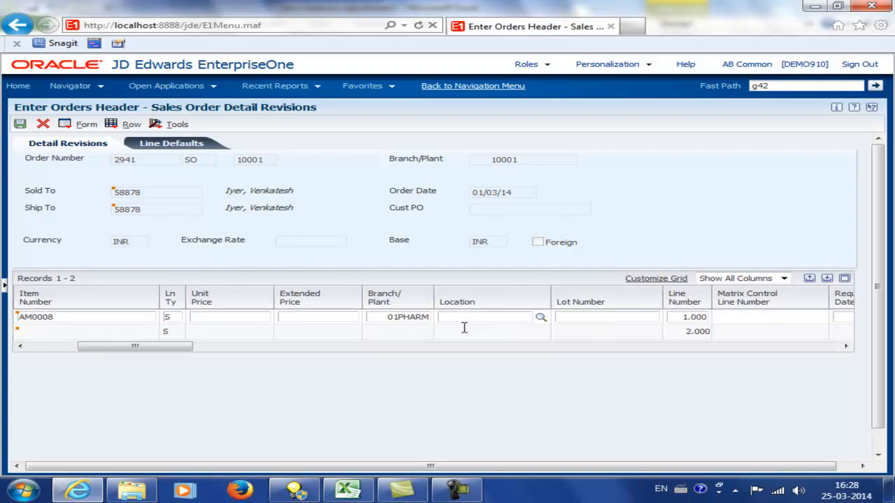
# Check the item availability of the AM0008 order line at branch/plant 01PHARM and return to the order details.
pyautogui.click(40, 348)
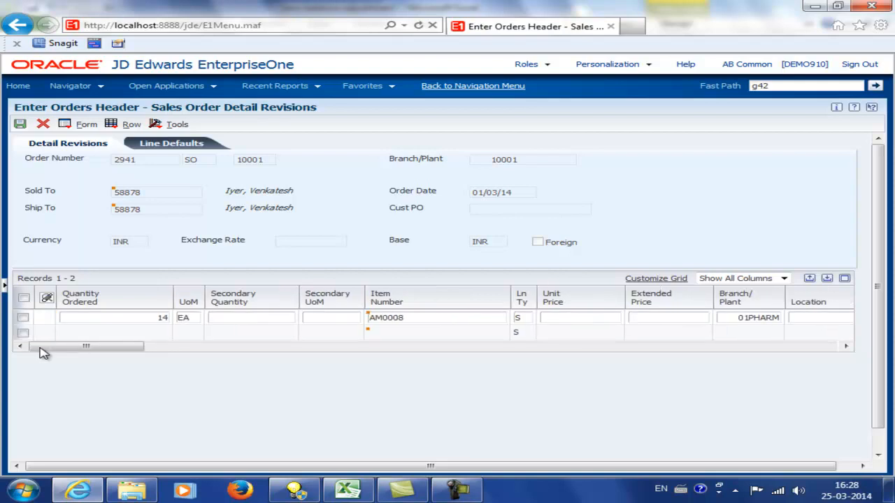
pyautogui.click(23, 318)
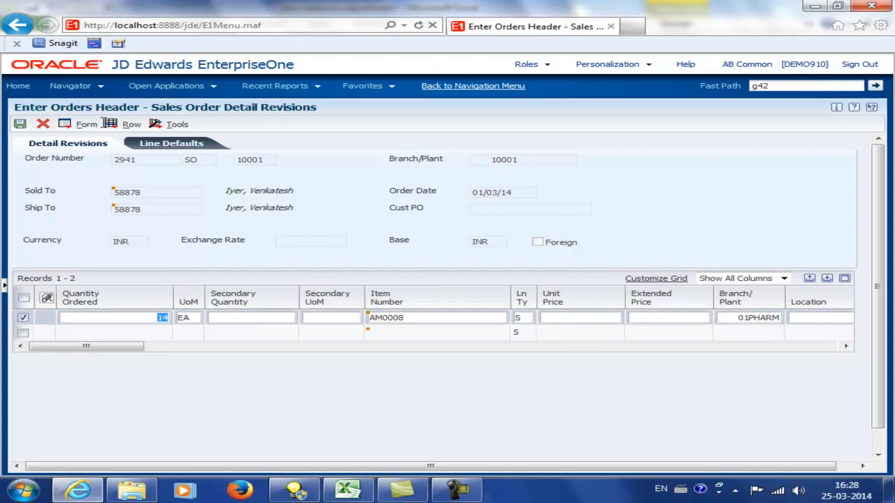
pyautogui.click(120, 125)
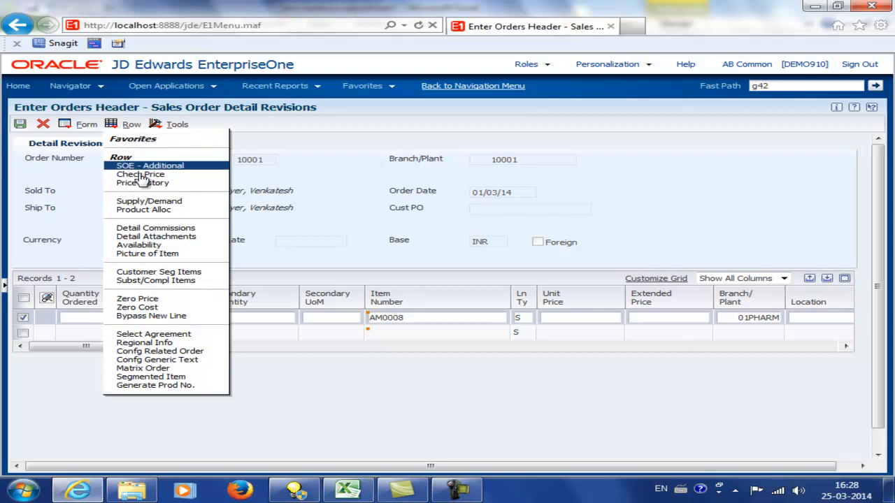
pyautogui.click(148, 245)
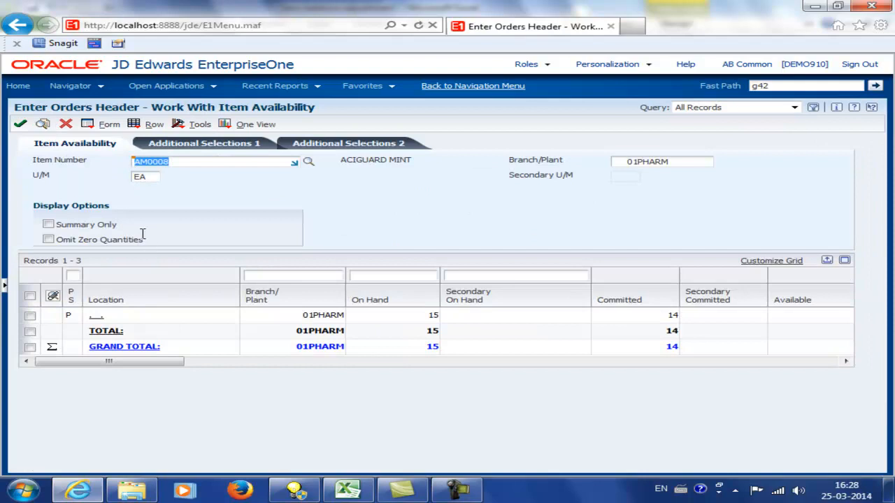
pyautogui.click(66, 124)
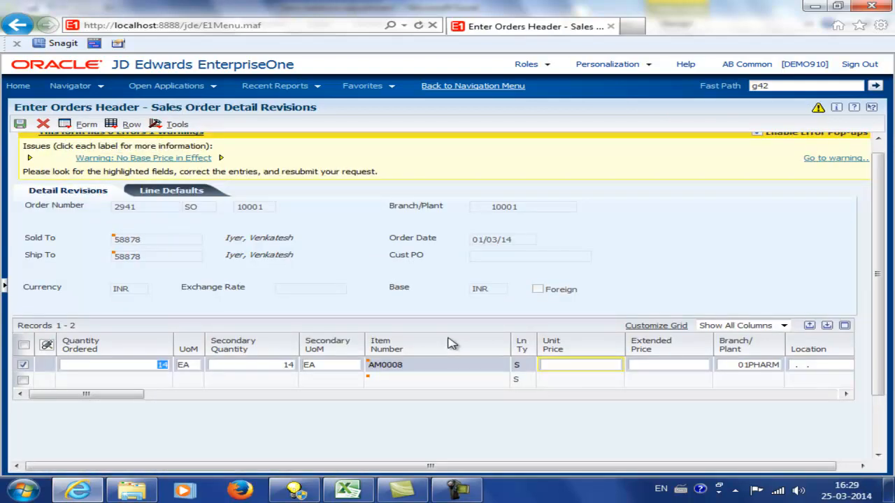
# Set the AM0008 line's unit price to 10 and save the sales order.
pyautogui.click(563, 362)
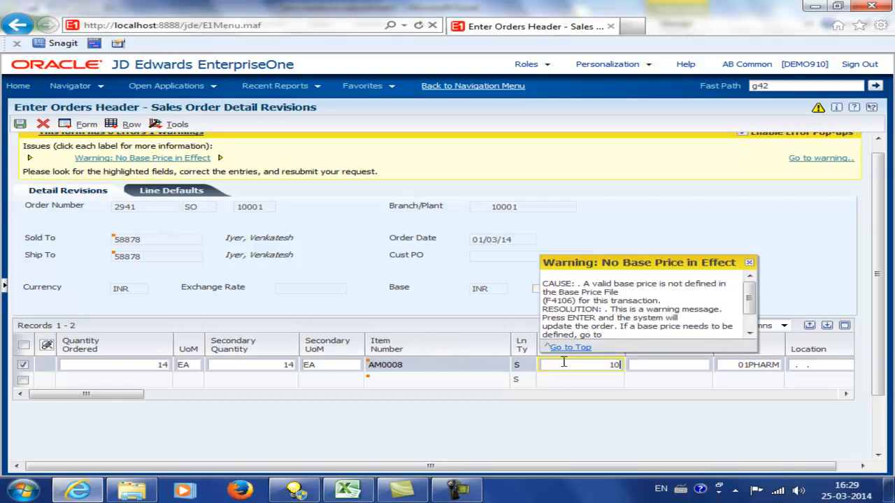
pyautogui.press('Tab')
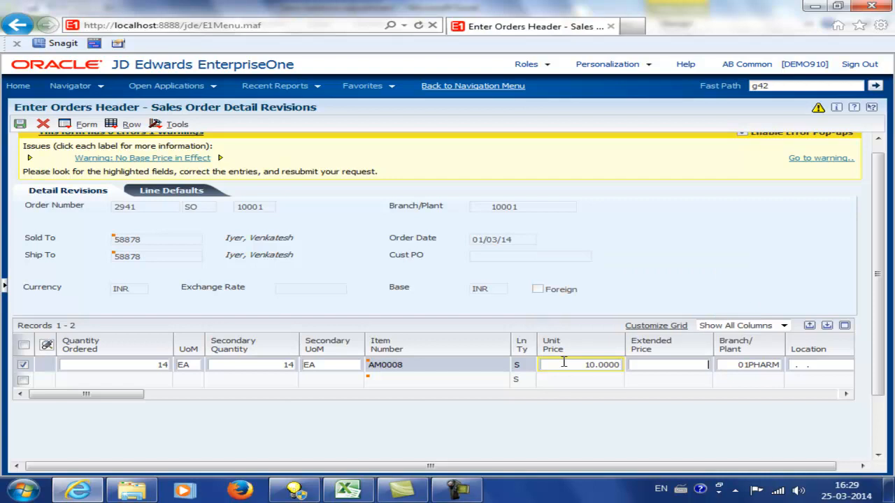
pyautogui.click(404, 380)
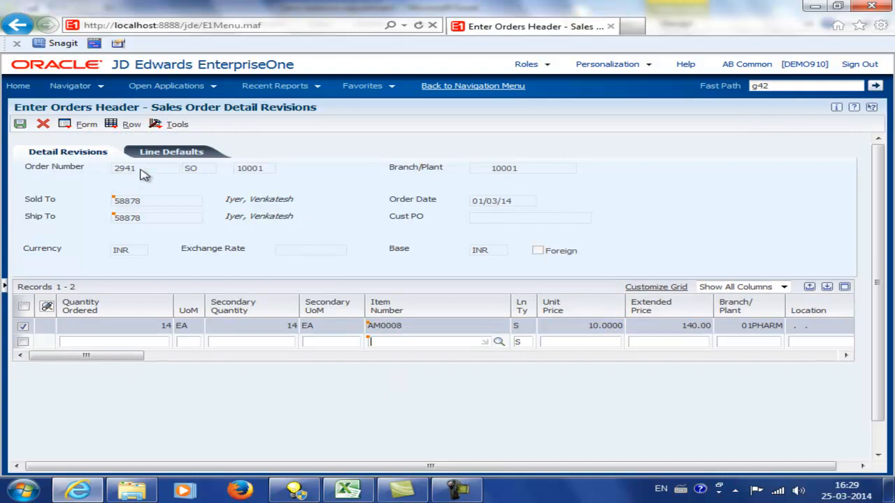
pyautogui.click(18, 124)
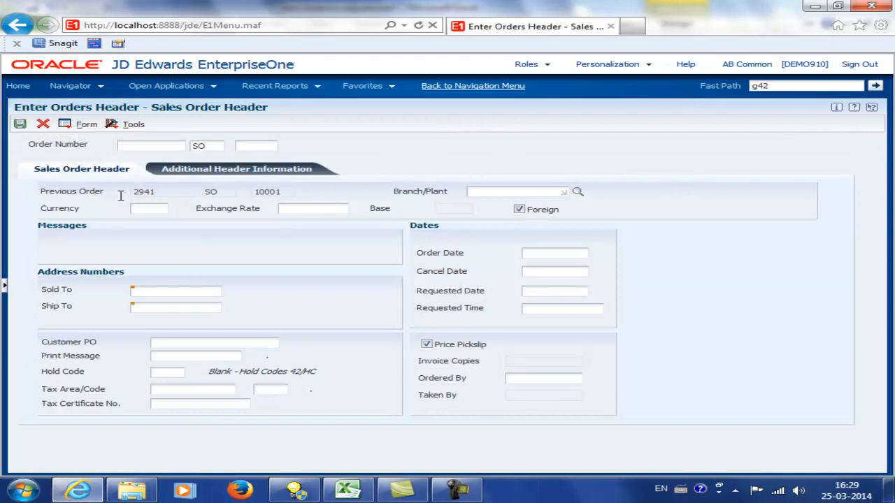
# Switch to JD Edwards Solution Explorer and open Batch Versions with the fast path bv.
pyautogui.click(308, 491)
pyautogui.click(146, 41)
pyautogui.write('bv')
pyautogui.press('Return')
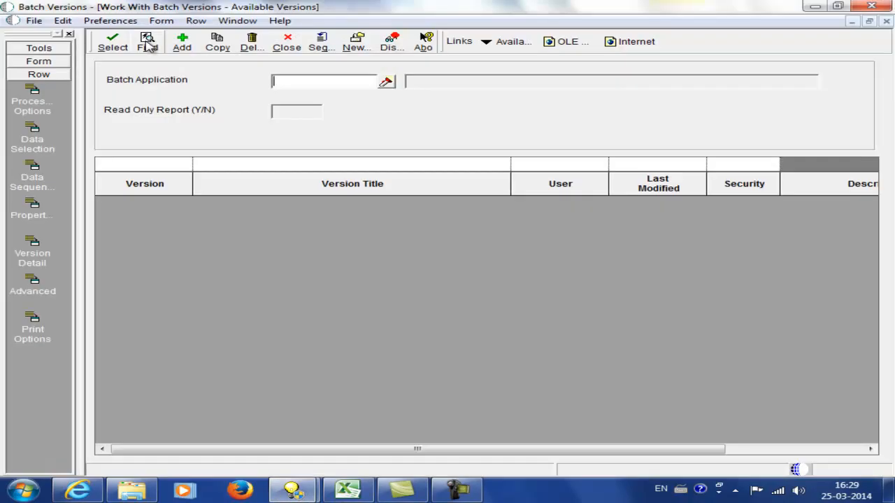
# Try to find the available versions of batch application R42540.
pyautogui.write('R')
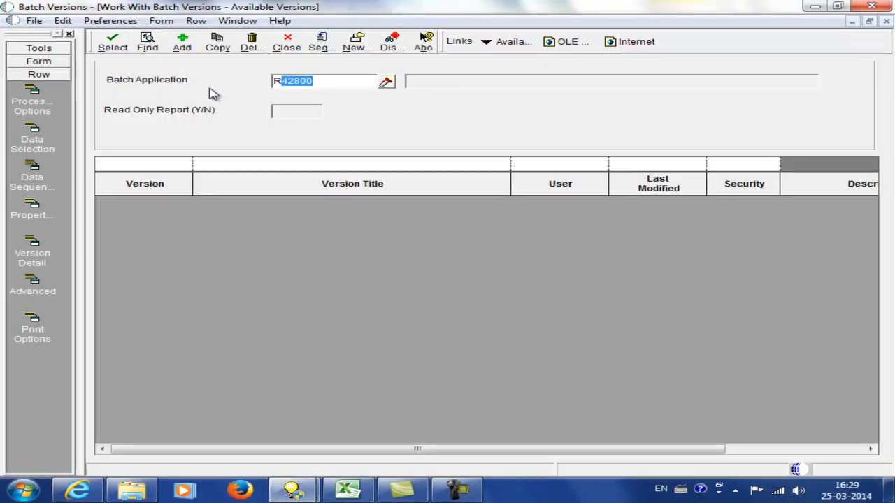
pyautogui.write('42540')
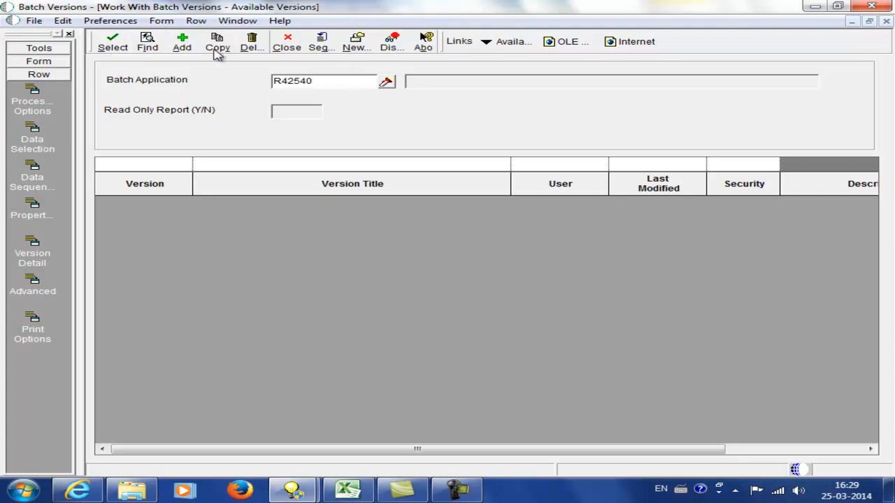
pyautogui.click(147, 42)
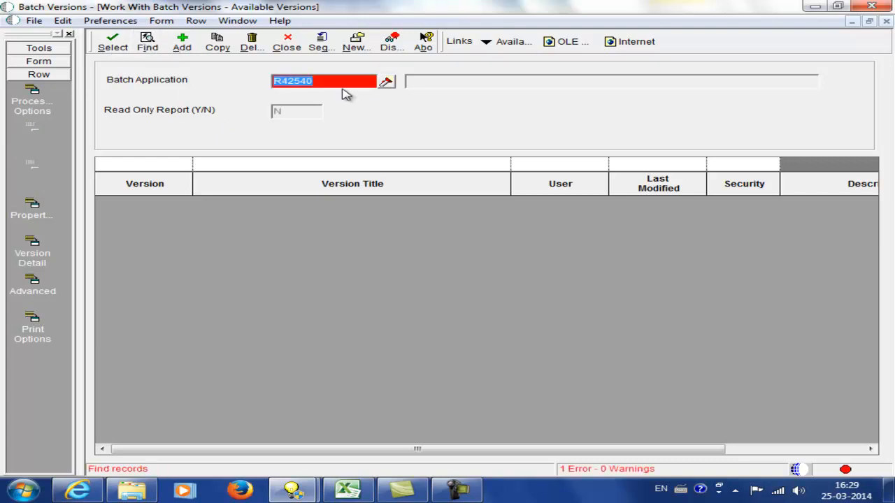
pyautogui.hotkey('alt', 'Tab')
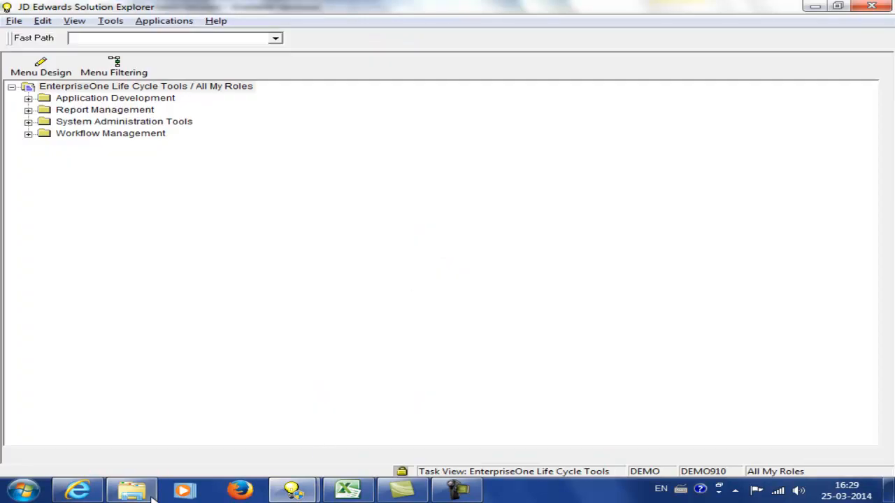
# Switch back to the browser, leave header entry, find the newly entered SO order and view its available row actions.
pyautogui.click(78, 489)
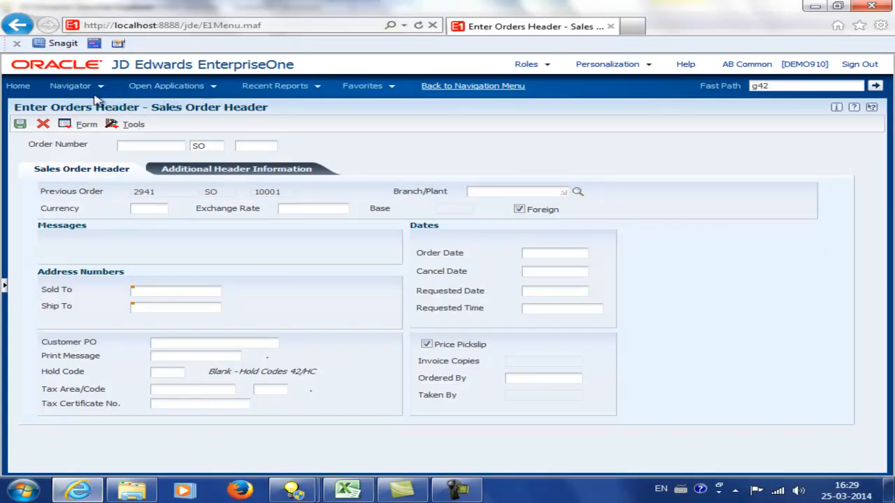
pyautogui.click(49, 126)
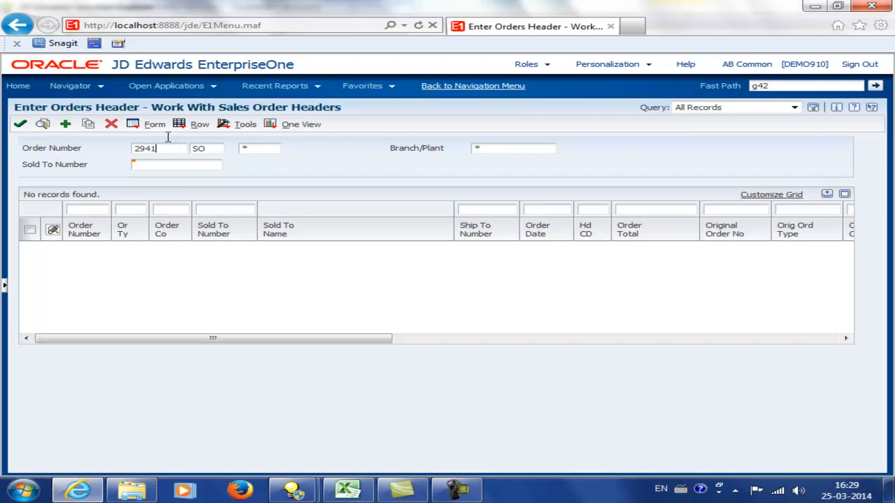
pyautogui.click(43, 125)
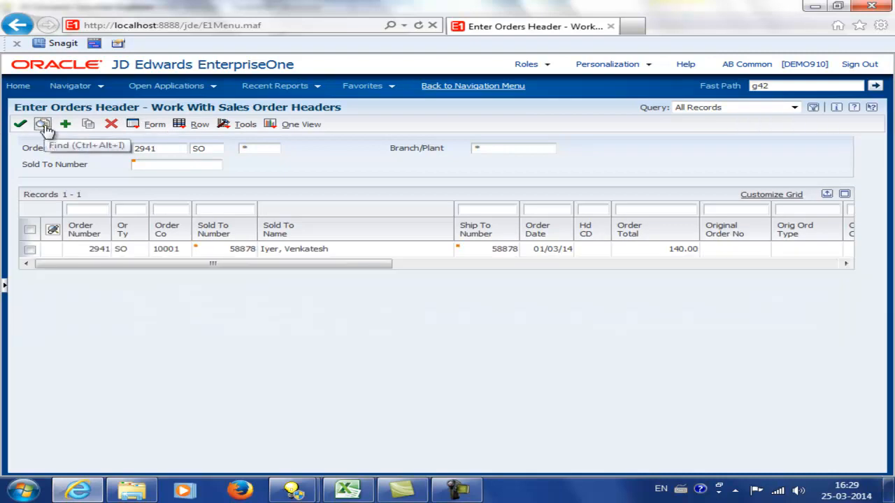
pyautogui.click(30, 249)
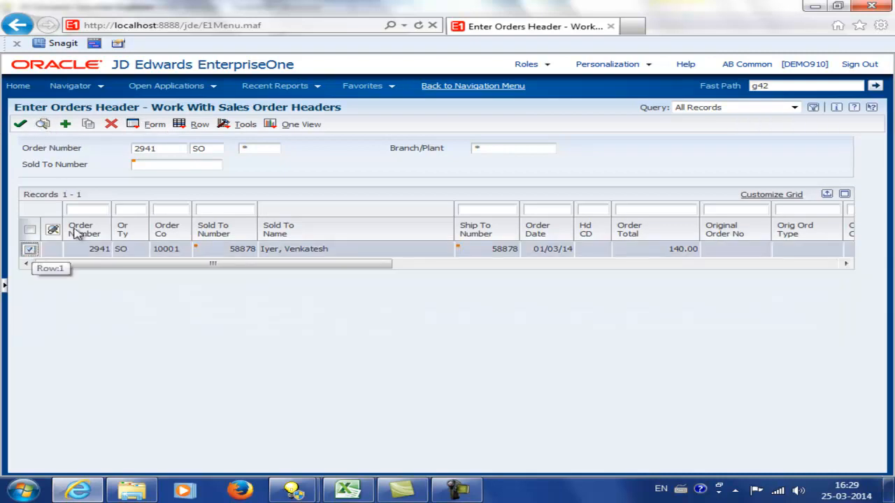
pyautogui.click(180, 125)
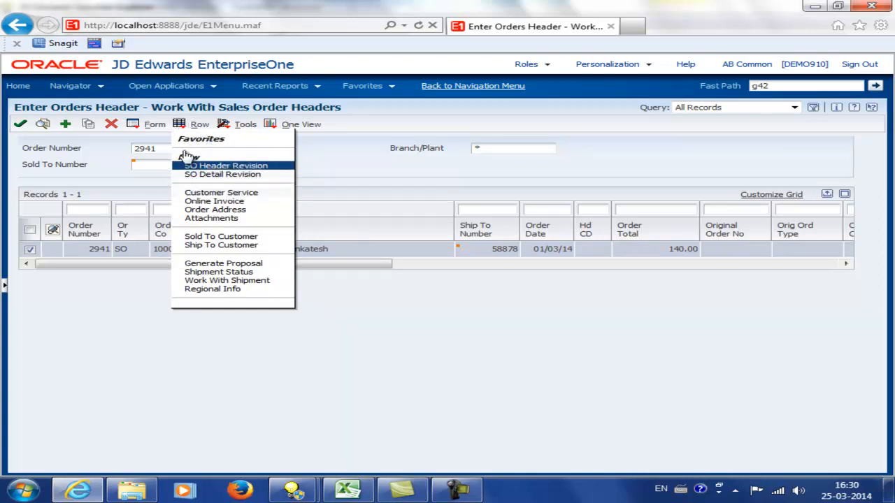
# Look up the Print Pick Slips report's program ID among the daily Sales Order Processing tasks.
pyautogui.moveTo(94, 91)
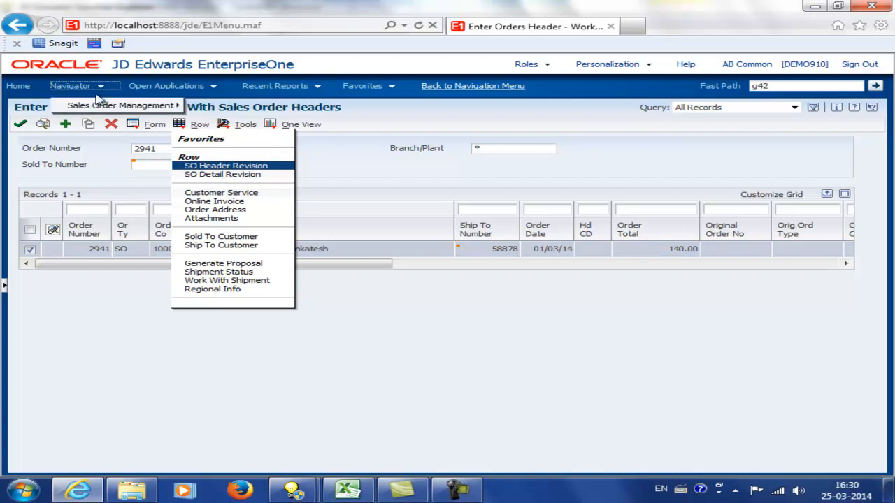
pyautogui.moveTo(120, 106)
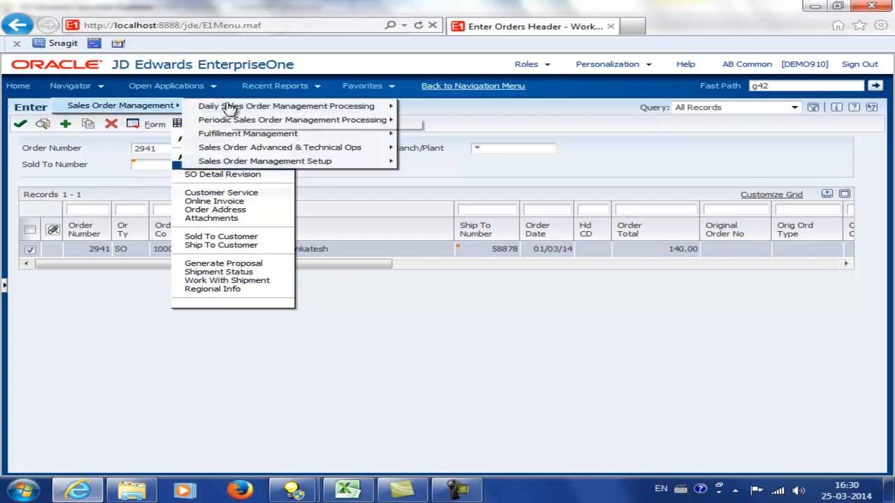
pyautogui.moveTo(231, 109)
pyautogui.moveTo(454, 112)
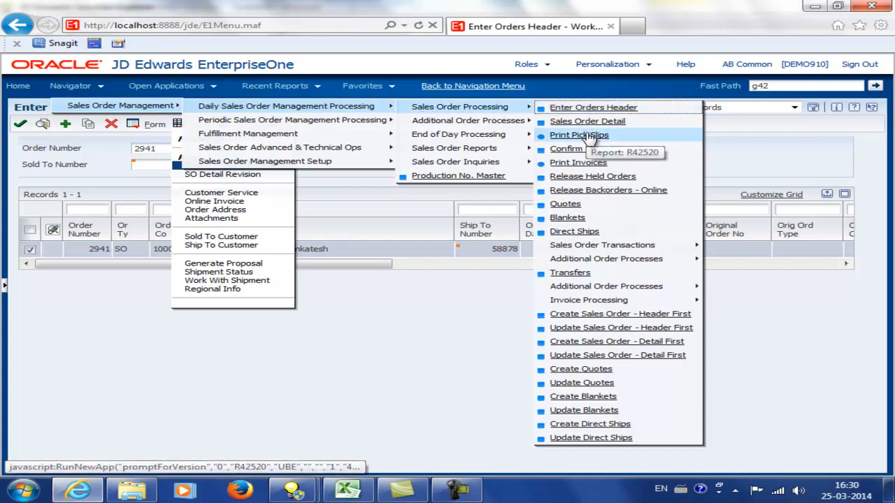
# Switch to Batch Versions and find the available versions of batch application R42520.
pyautogui.click(293, 490)
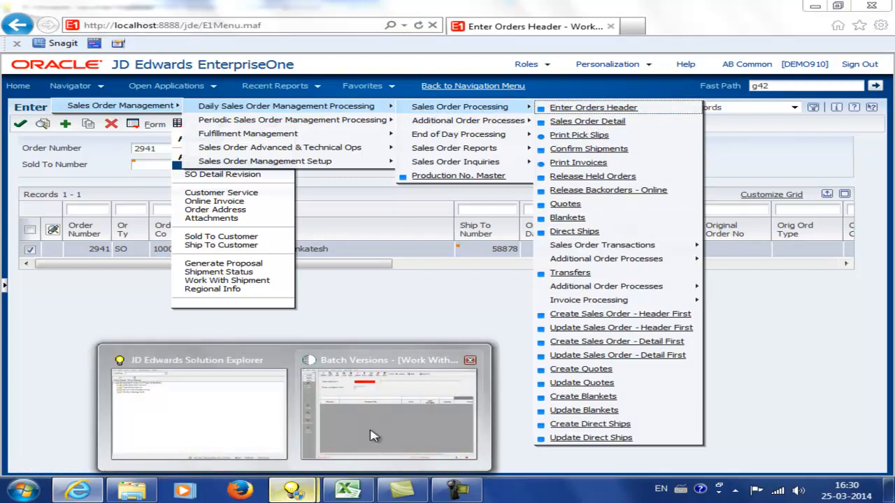
pyautogui.click(372, 436)
pyautogui.click(326, 81)
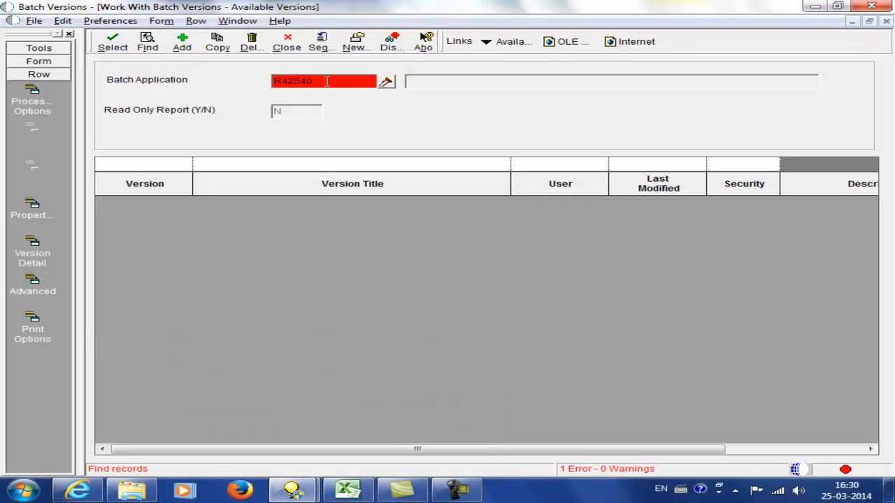
pyautogui.press('Return')
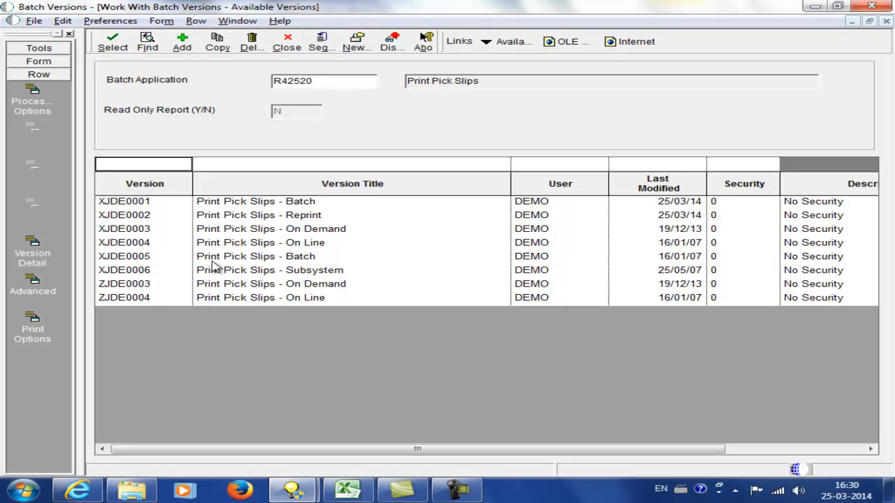
# Select version XJDE0001, Print Pick Slips - Batch, and submit it with Data Selection enabled.
pyautogui.click(255, 202)
pyautogui.click(112, 42)
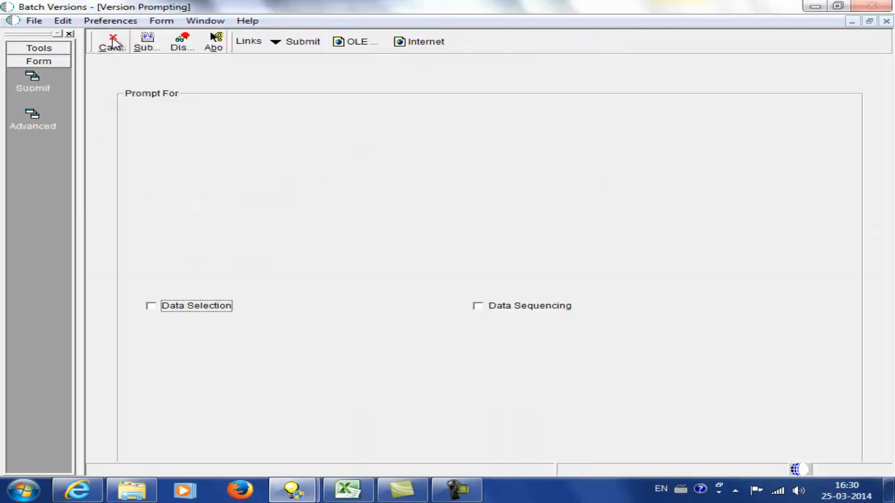
pyautogui.click(207, 307)
pyautogui.click(146, 52)
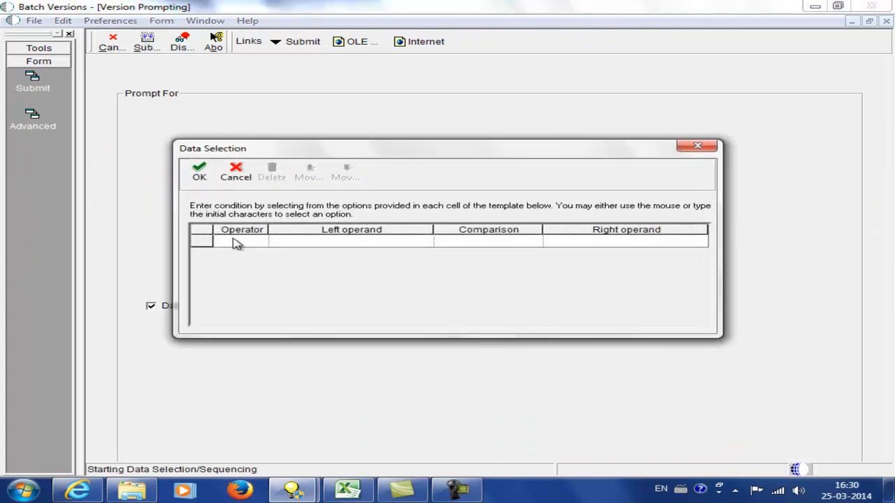
# Restrict the data selection to records where Document (Order No, Invoice, etc.) (F4211) is equal to the new sales order's number.
pyautogui.click(236, 243)
pyautogui.click(241, 262)
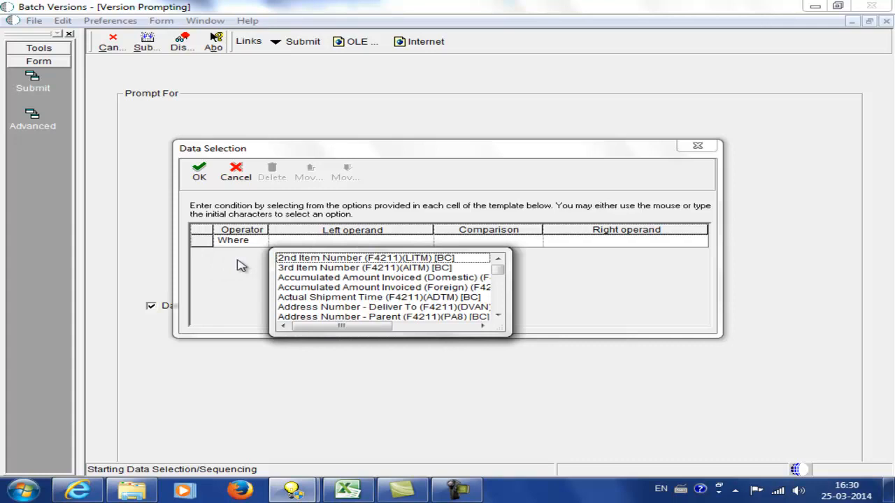
pyautogui.write('docum')
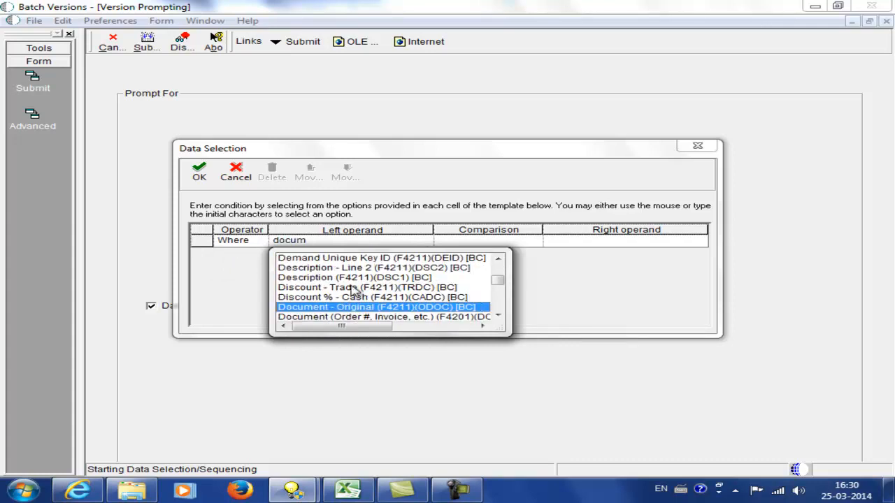
pyautogui.scroll(-2, 356, 291)
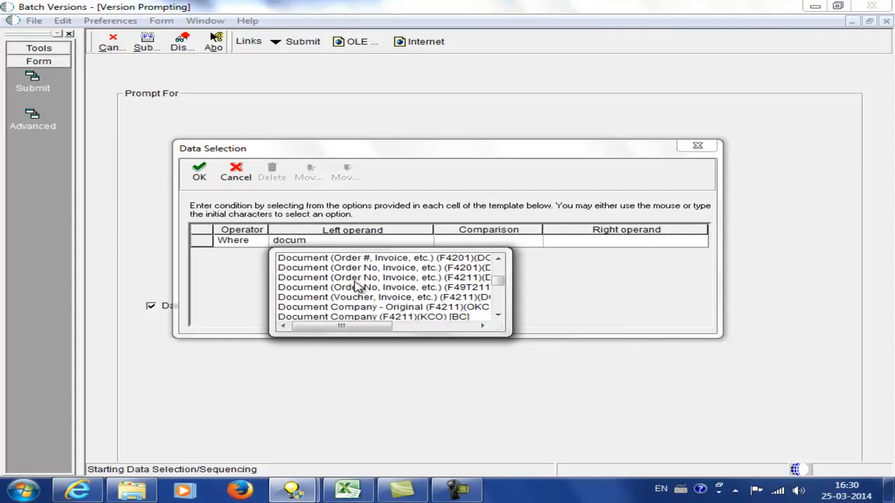
pyautogui.click(354, 279)
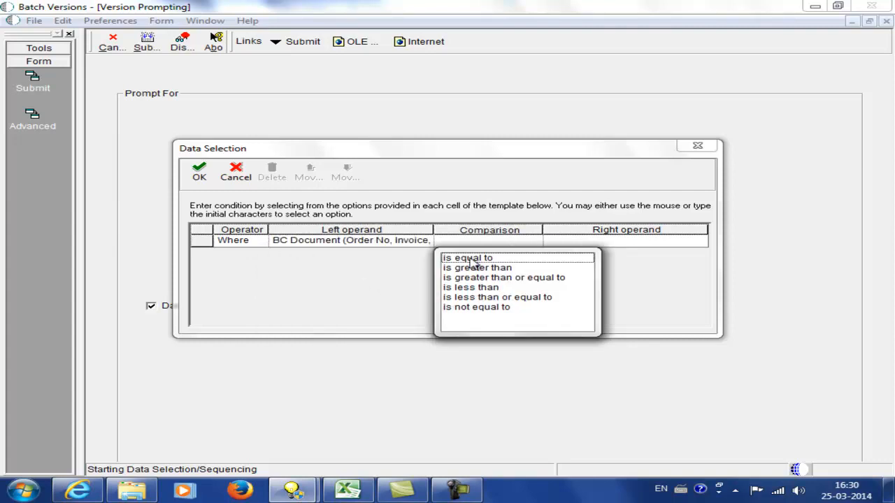
pyautogui.click(465, 255)
pyautogui.click(497, 269)
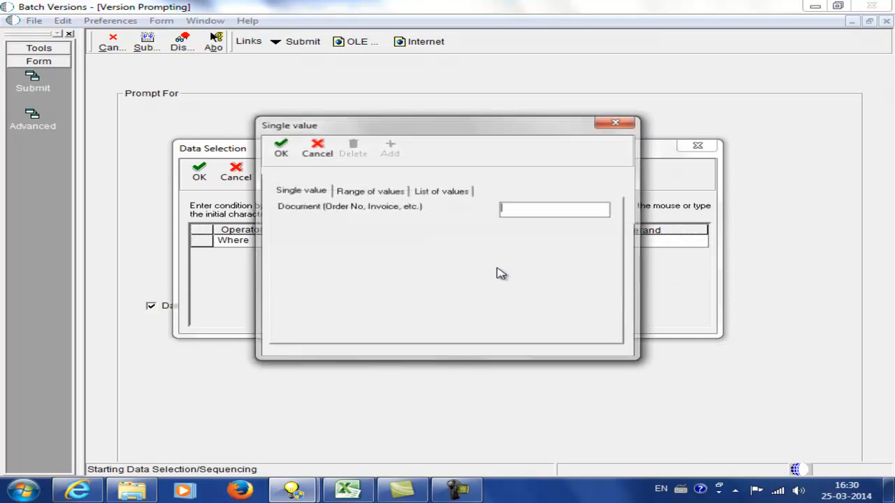
pyautogui.click(515, 212)
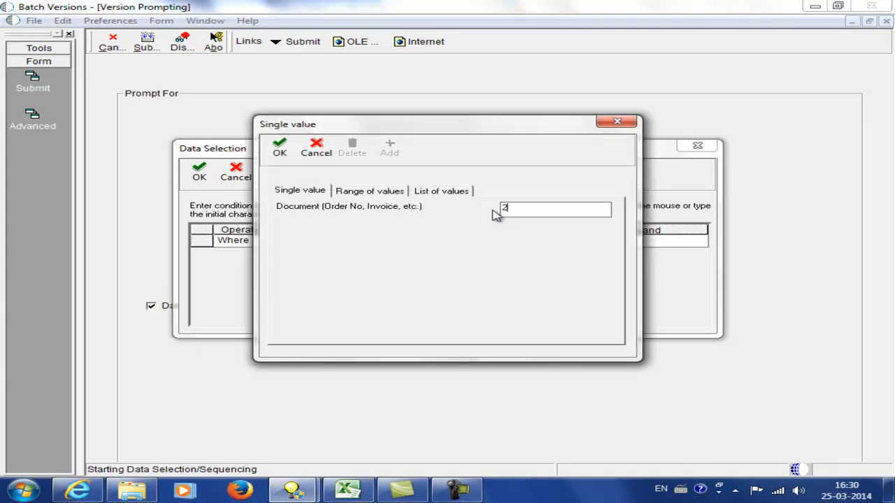
pyautogui.click(280, 146)
pyautogui.click(202, 172)
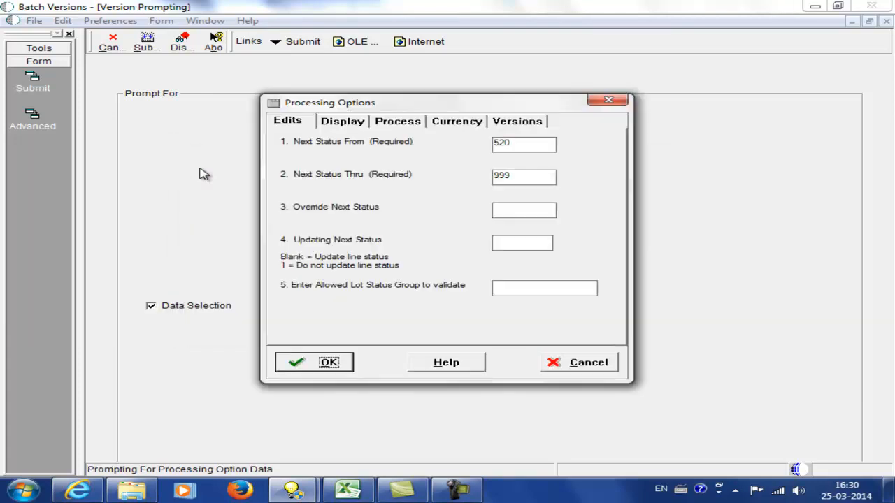
# Accept the processing options, output the report On Screen and review the pick slip's line and order total at 125% zoom.
pyautogui.click(332, 362)
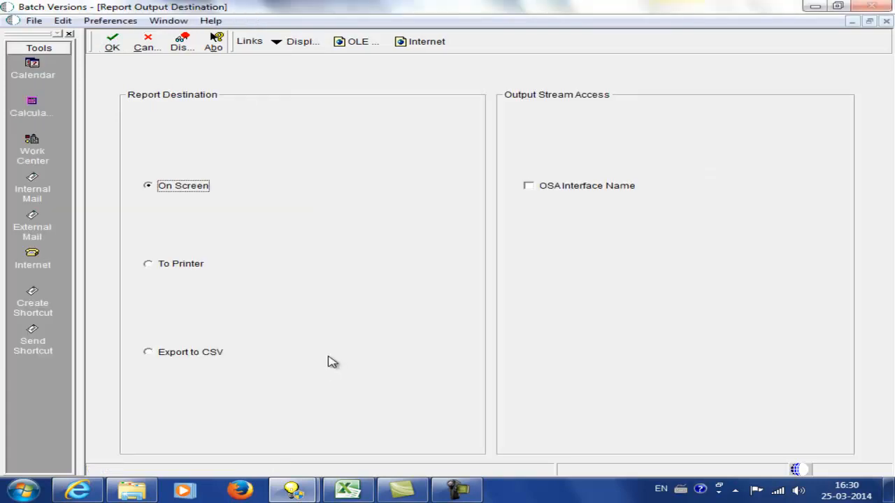
pyautogui.click(114, 46)
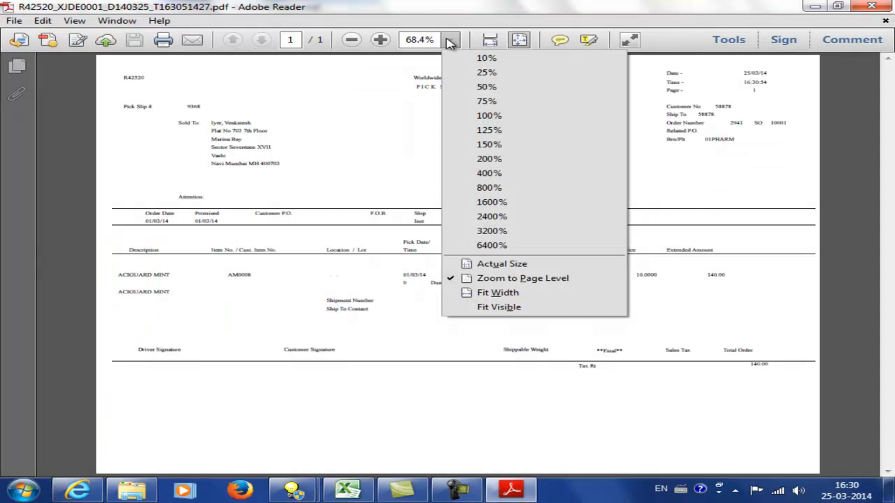
pyautogui.click(465, 132)
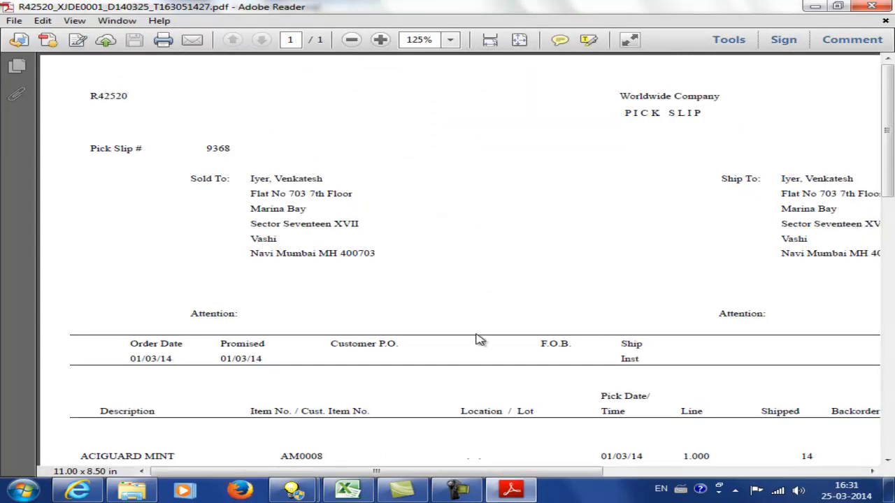
pyautogui.scroll(-5, 475, 333)
pyautogui.scroll(-3, 475, 333)
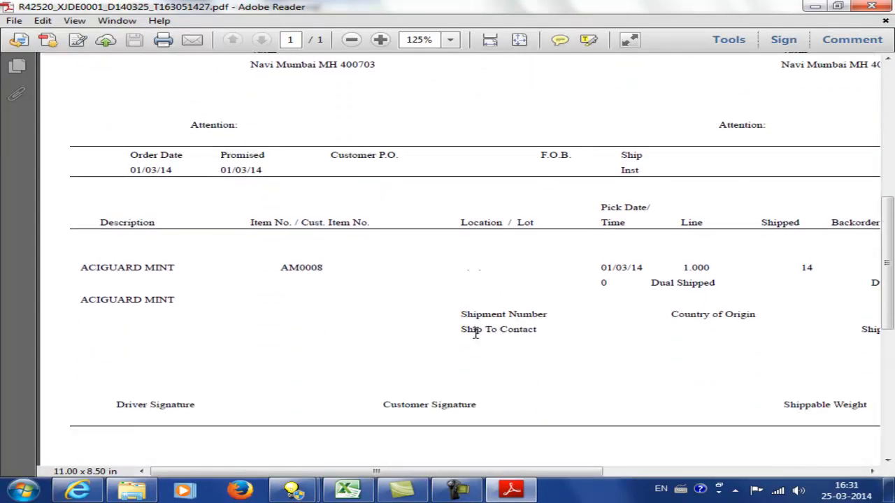
pyautogui.click(761, 471)
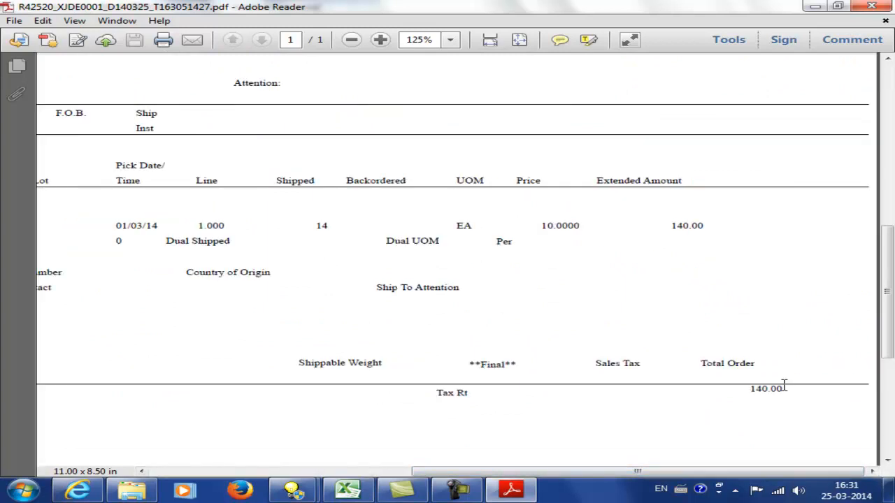
pyautogui.scroll(1, 785, 387)
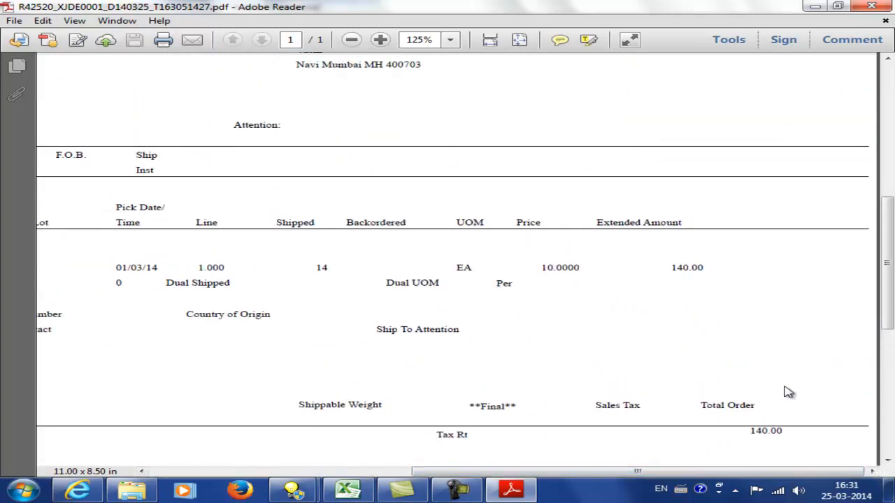
# Return to the browser, open Confirm Shipments and find the new sales order with order type SO.
pyautogui.click(819, 7)
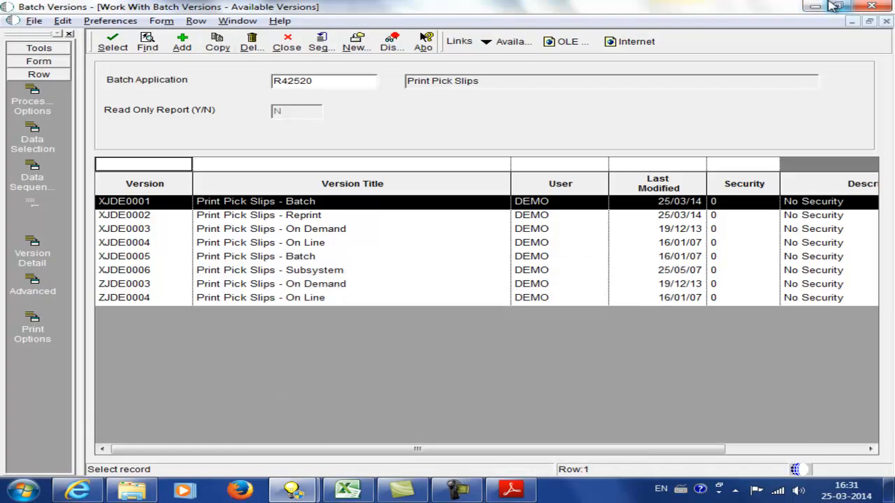
pyautogui.click(814, 6)
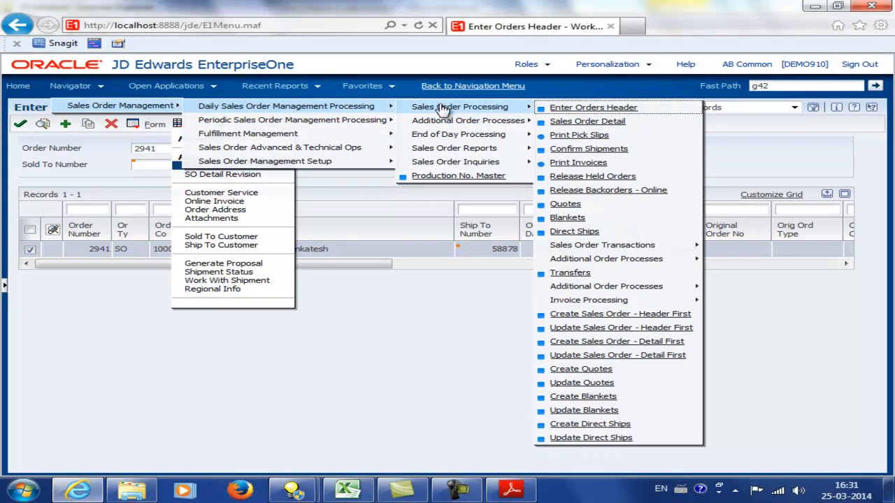
pyautogui.click(600, 150)
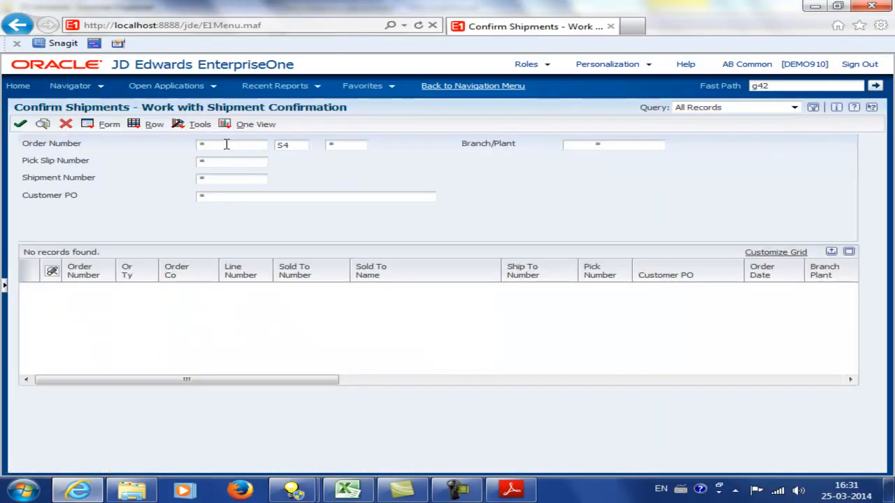
pyautogui.write('2941')
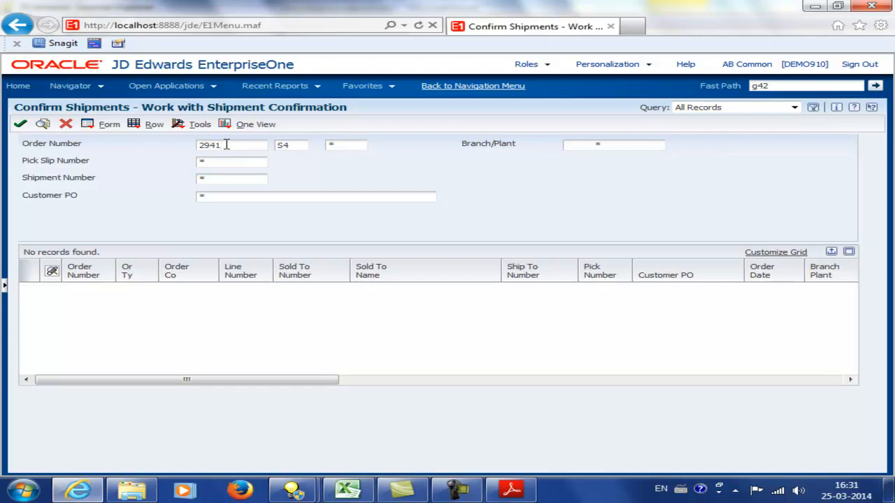
pyautogui.press('Tab')
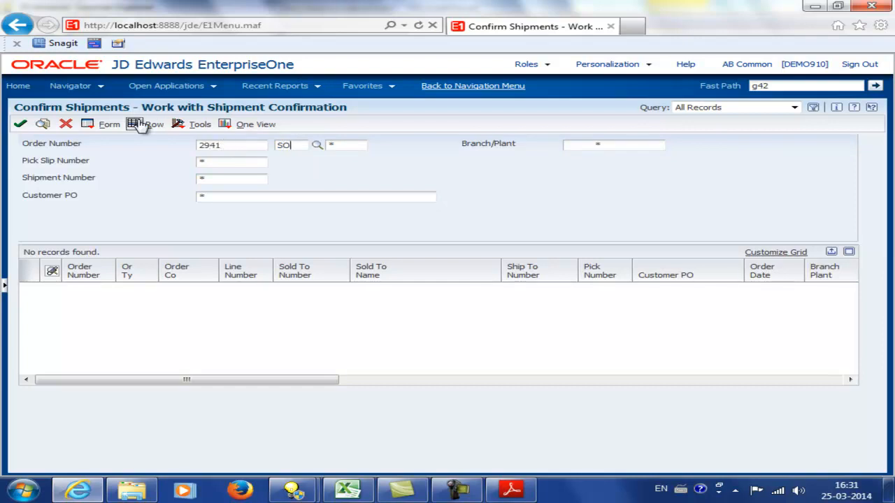
pyautogui.click(42, 124)
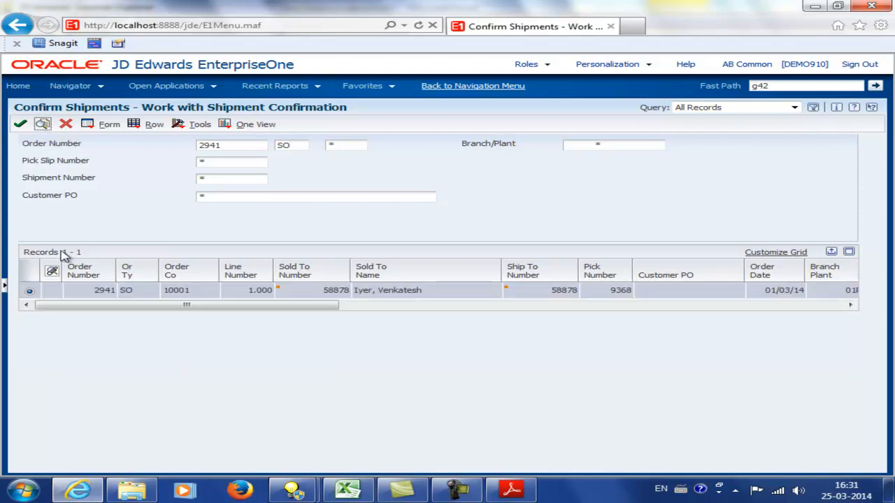
# Open the found order line, review its shipment details, confirm the shipment and refresh the list of orders awaiting confirmation.
pyautogui.click(19, 125)
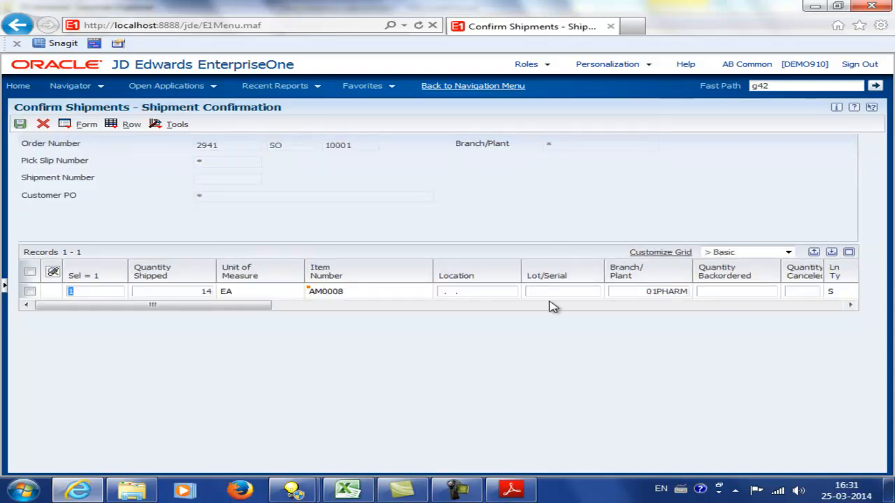
pyautogui.click(793, 307)
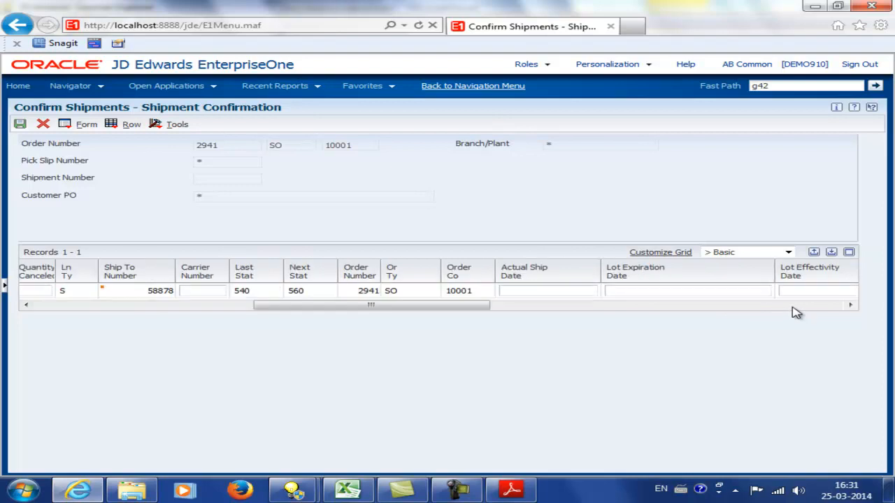
pyautogui.click(792, 307)
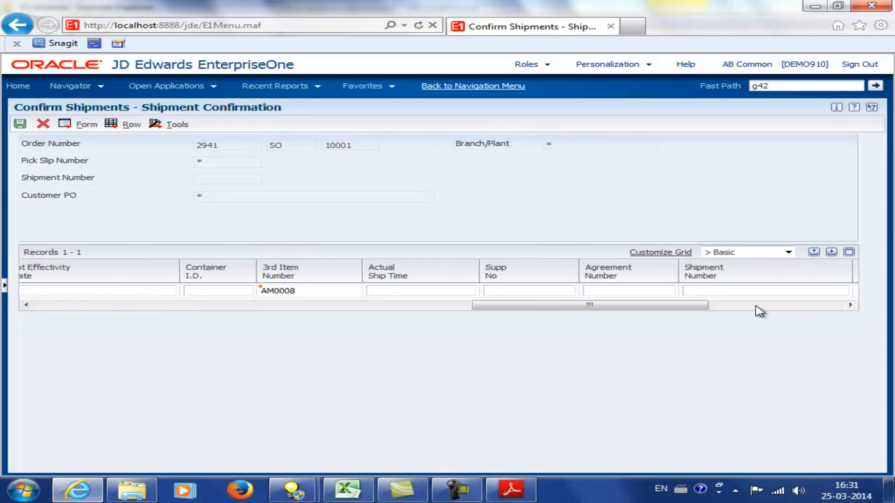
pyautogui.click(44, 307)
pyautogui.click(44, 307)
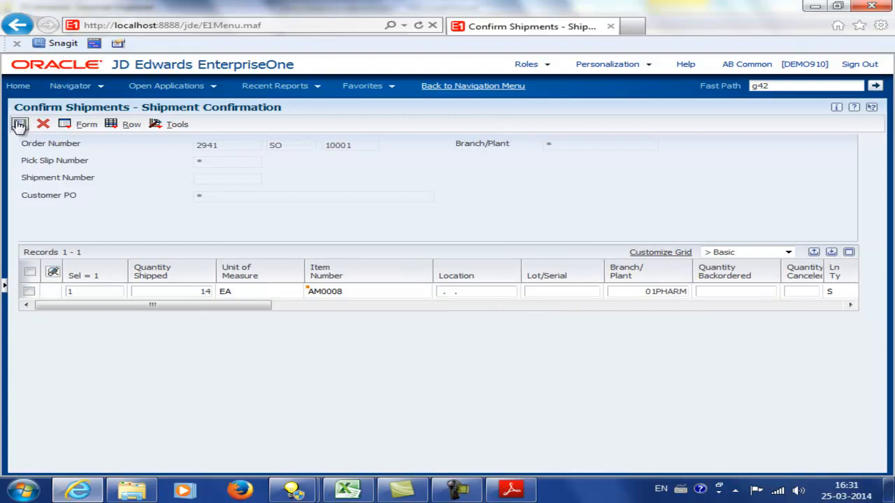
pyautogui.click(20, 124)
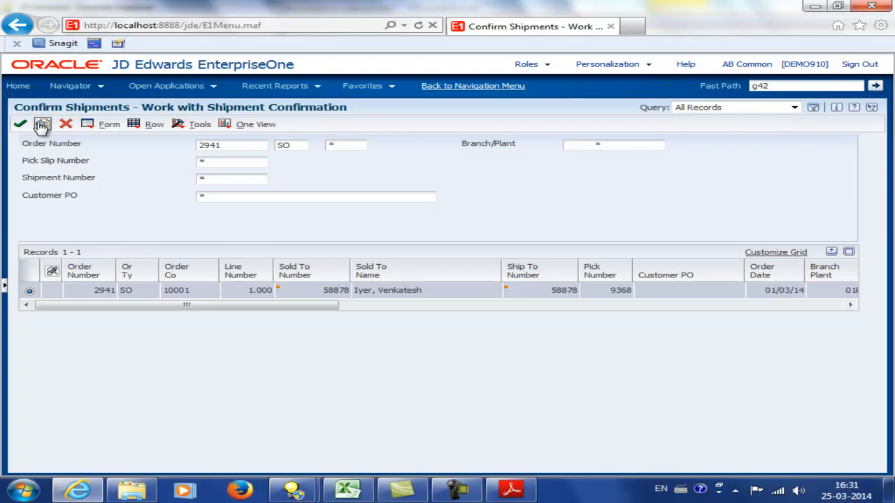
pyautogui.click(42, 124)
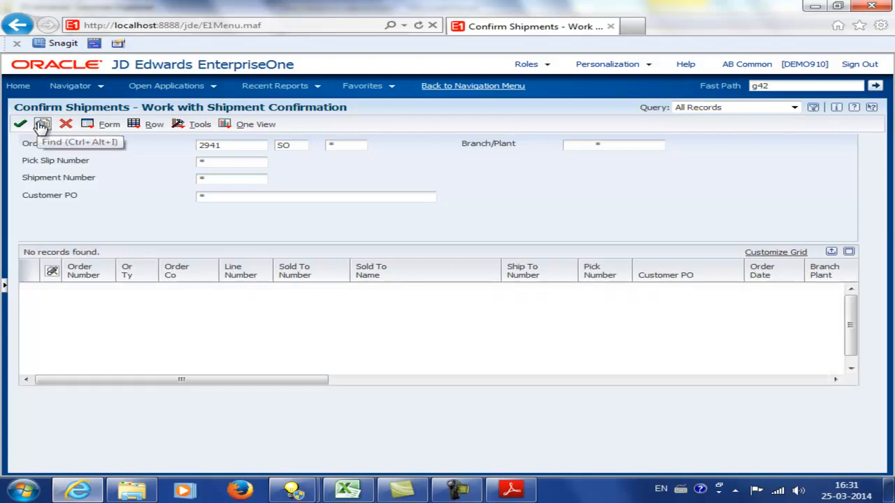
# Switch to the open Work With Item Ledger application and refresh the AM0008 transactions.
pyautogui.click(174, 87)
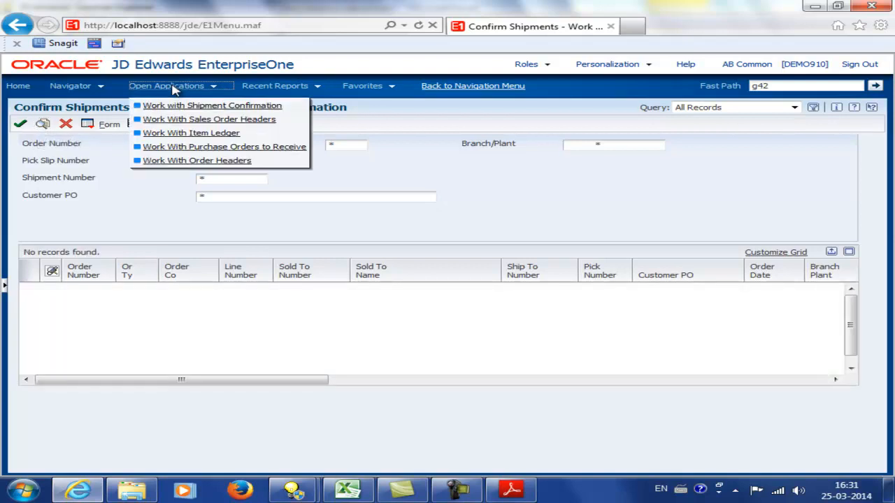
pyautogui.click(182, 133)
pyautogui.click(42, 124)
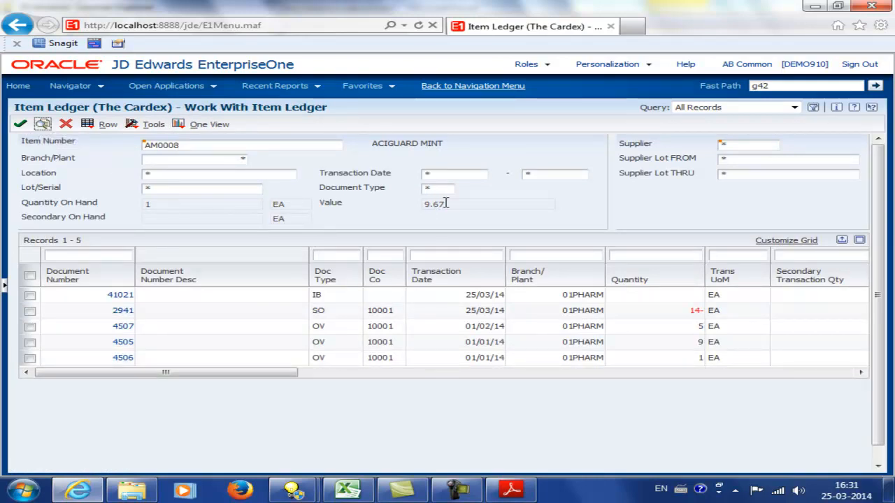
# Check the Sales row's inventory value in the Excel scenario, then return to the browser's item ledger.
pyautogui.click(354, 492)
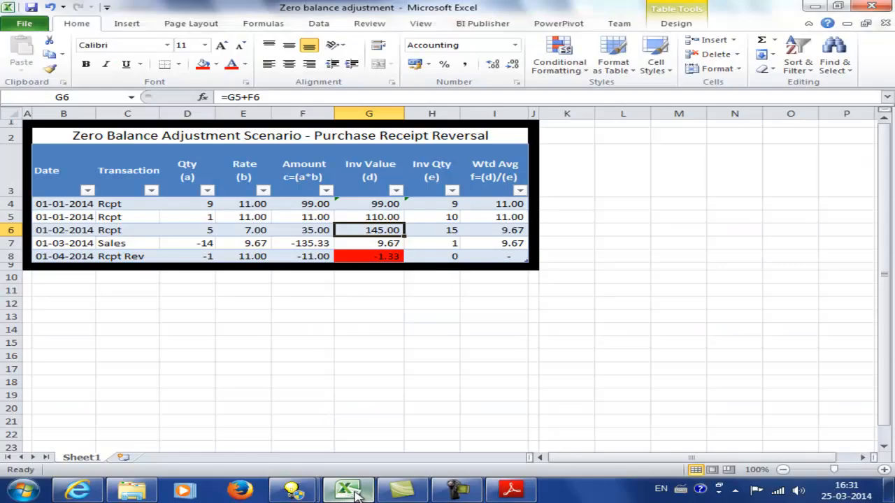
pyautogui.click(385, 243)
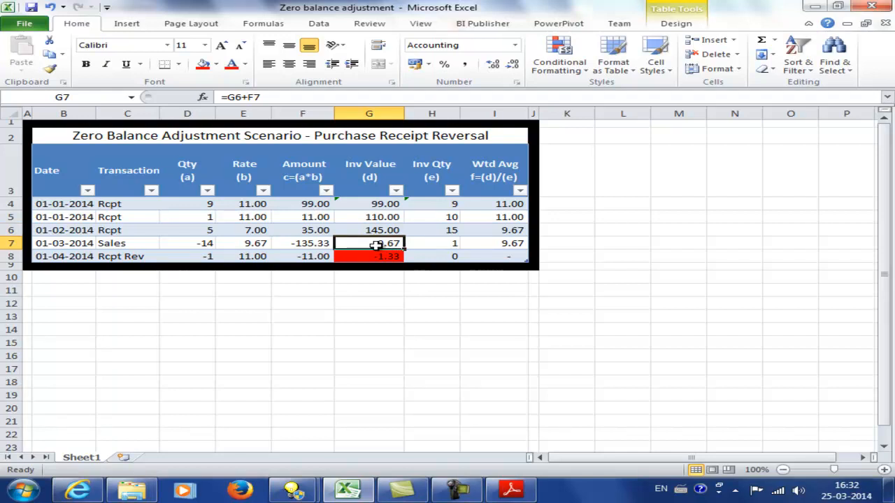
pyautogui.hotkey('alt', 'Tab')
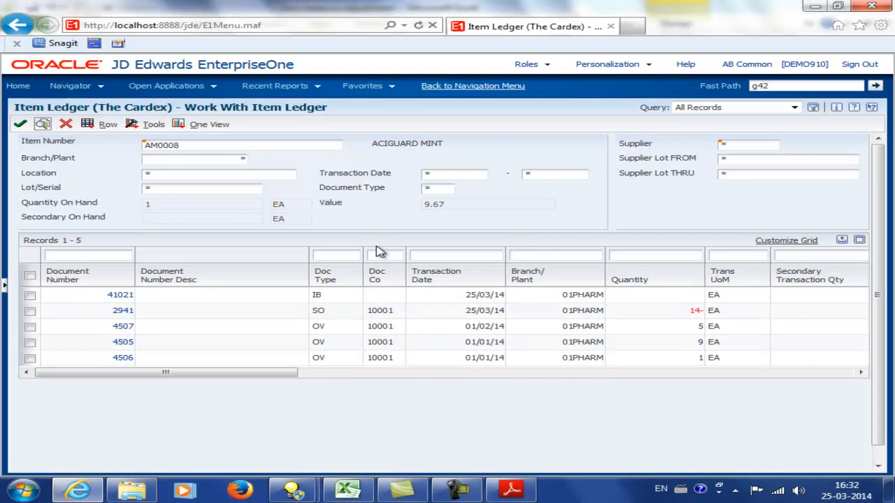
# Check the AM0008 quantity on hand against the quantities of its sales and receipt transactions in the item ledger.
pyautogui.click(163, 202)
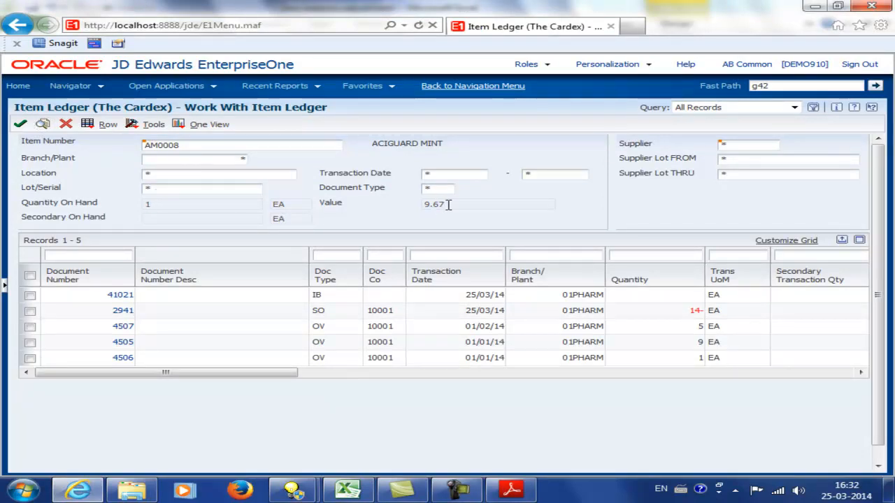
pyautogui.click(657, 314)
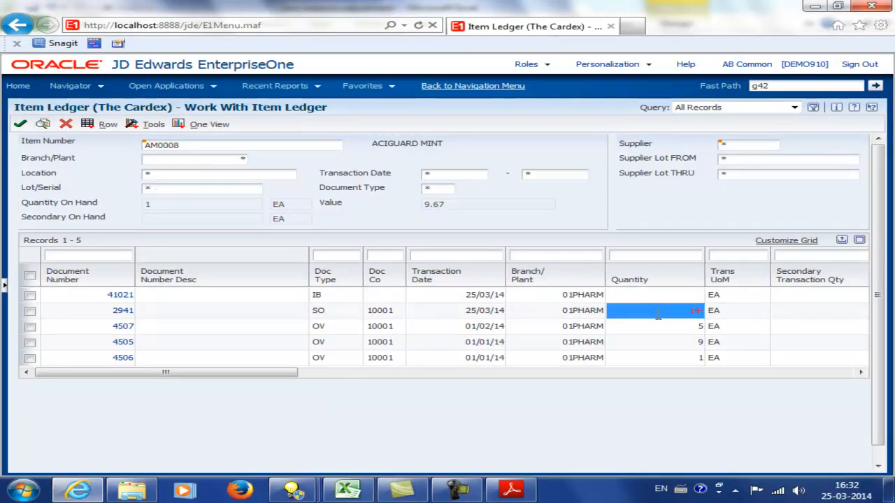
pyautogui.click(657, 358)
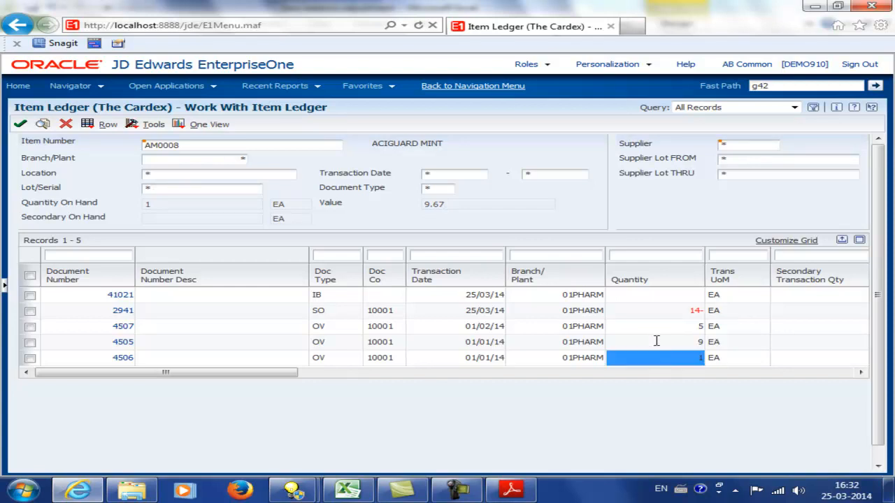
pyautogui.click(656, 341)
pyautogui.click(651, 325)
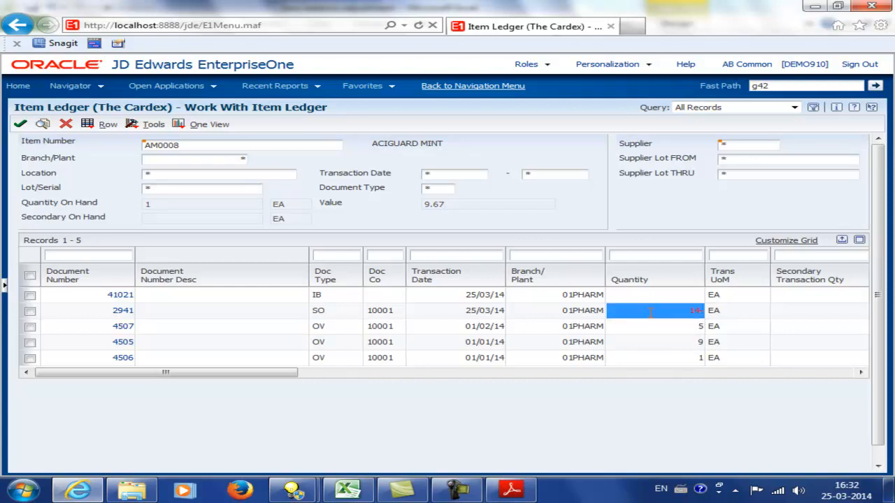
# Switch to the Excel scenario, review the receipt and Sales amounts, and compare them with the browser's AM0008 item ledger.
pyautogui.hotkey('alt', 'Tab')
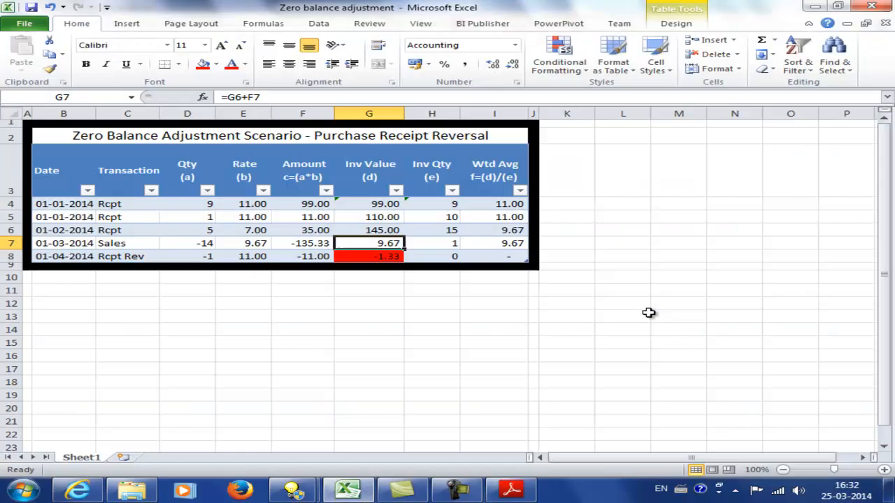
pyautogui.click(305, 217)
pyautogui.click(300, 203)
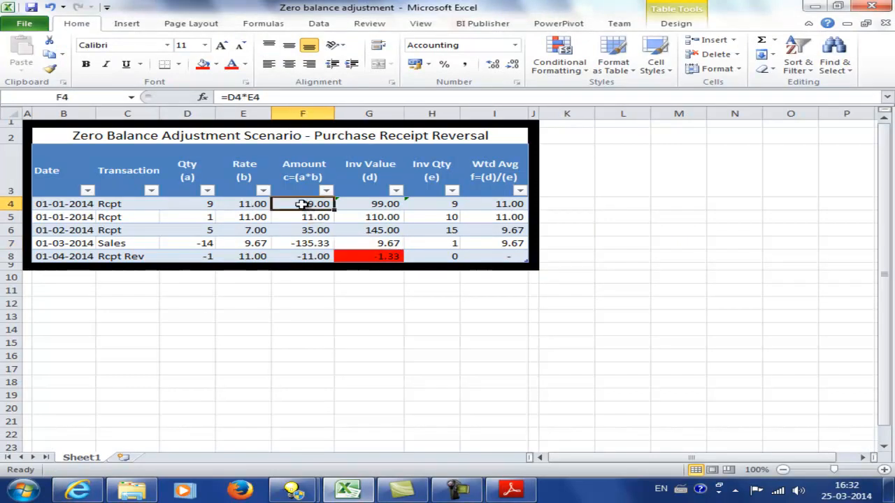
pyautogui.click(306, 230)
pyautogui.click(308, 243)
pyautogui.hotkey('alt', 'Tab')
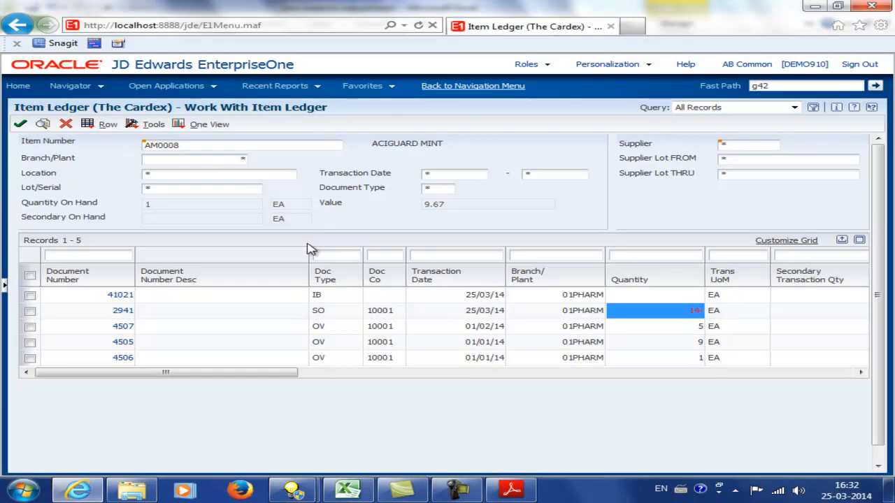
pyautogui.hotkey('alt', 'Tab')
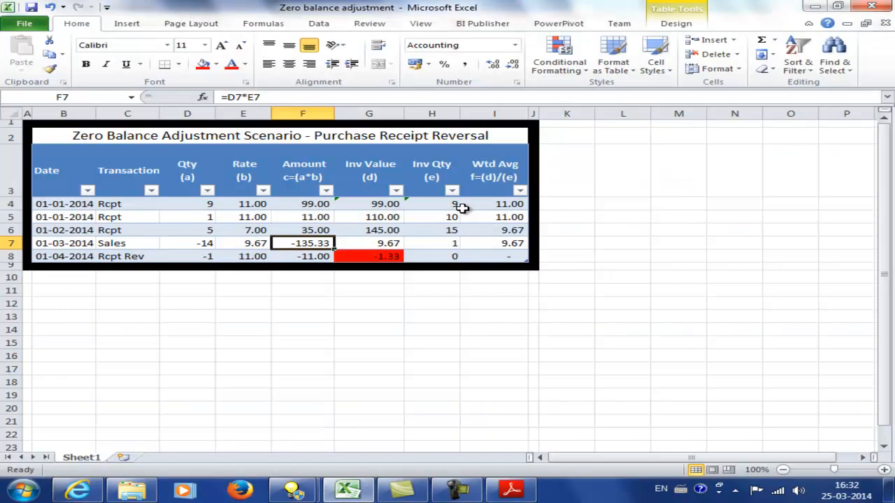
pyautogui.hotkey('alt', 'Tab')
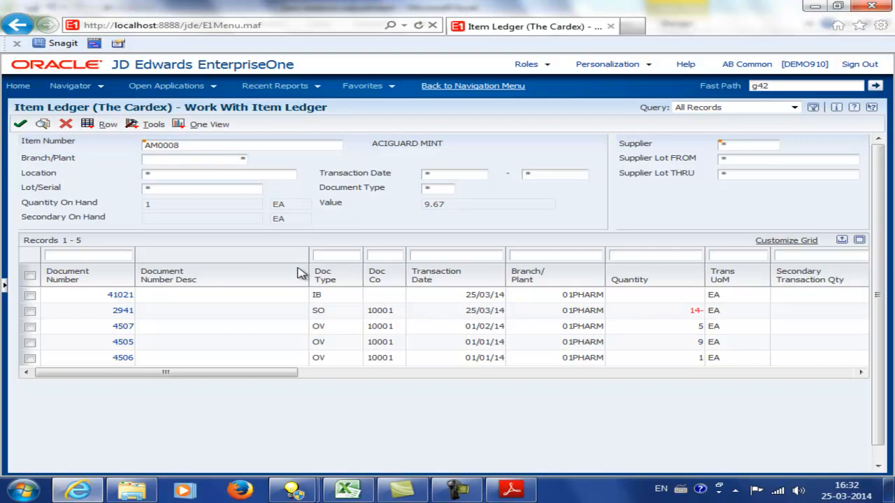
pyautogui.hotkey('alt', 'Tab')
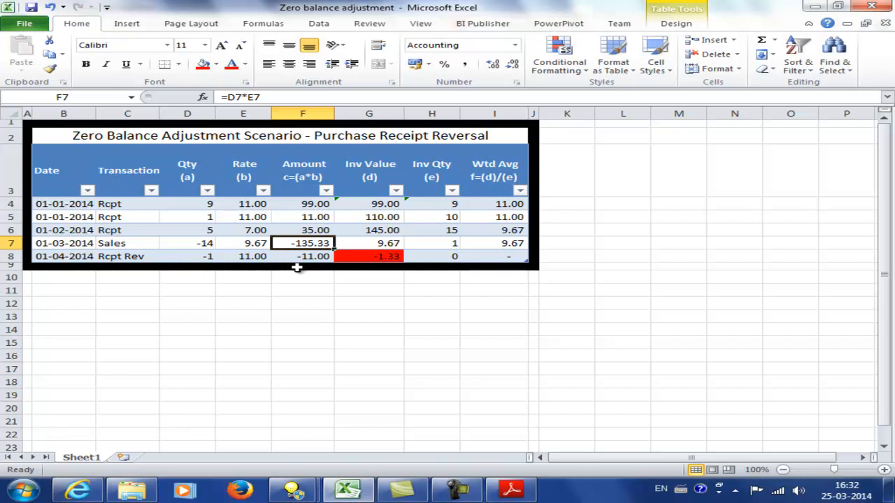
pyautogui.hotkey('alt', 'Tab')
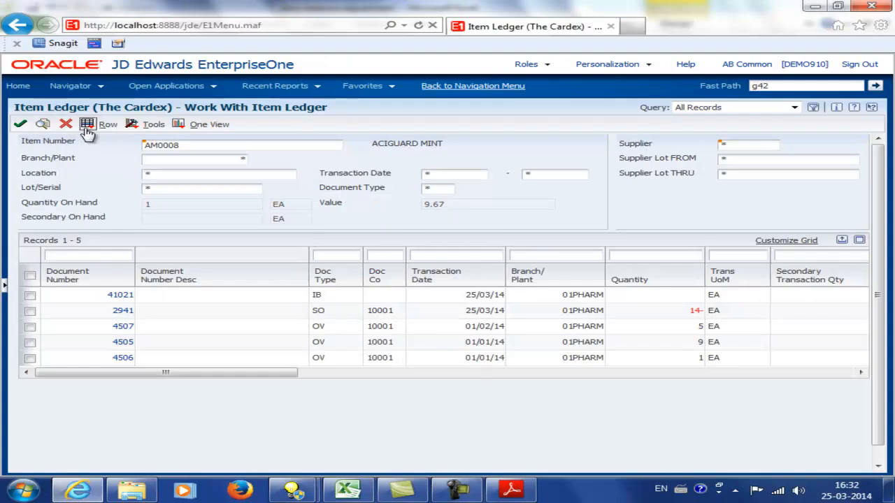
pyautogui.click(166, 86)
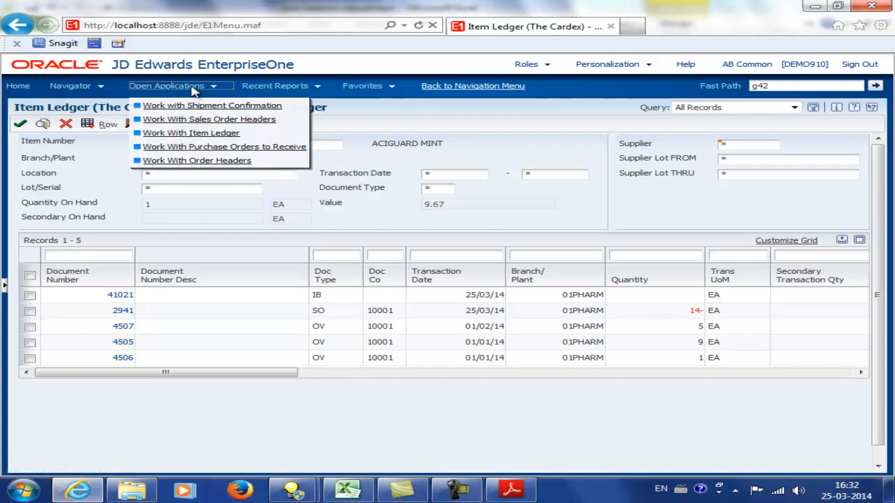
pyautogui.click(758, 85)
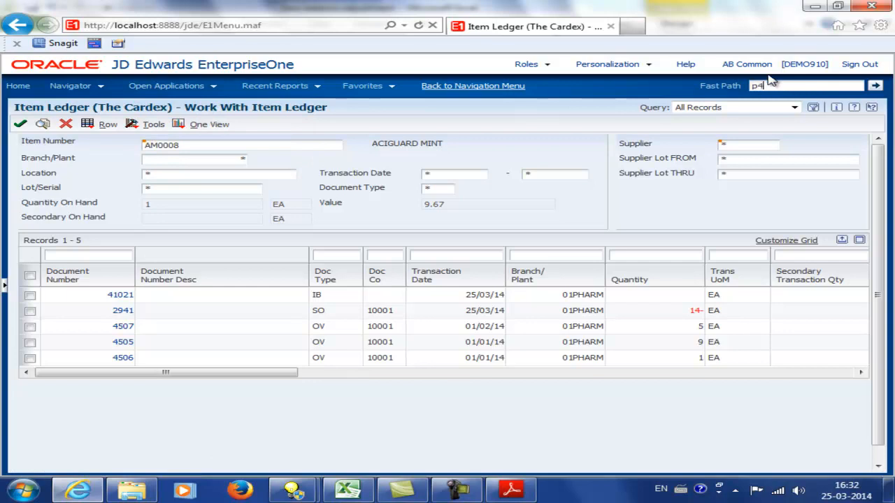
pyautogui.write('p43241')
pyautogui.press('Return')
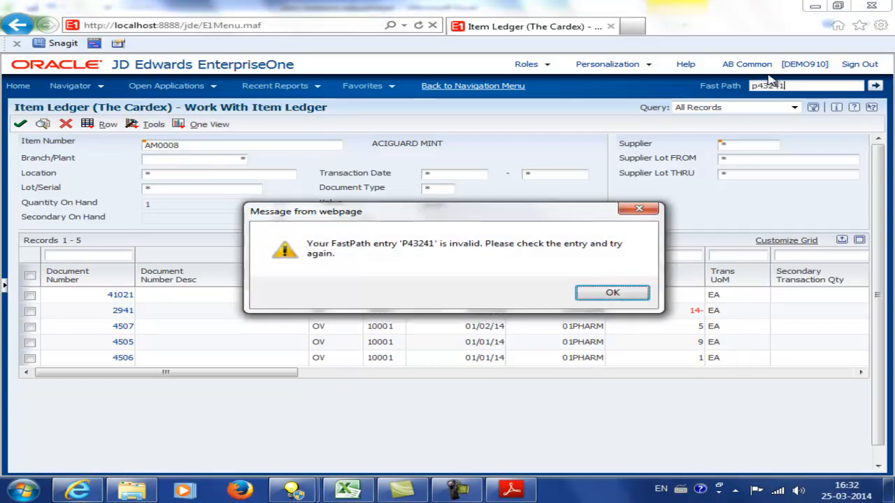
pyautogui.click(612, 293)
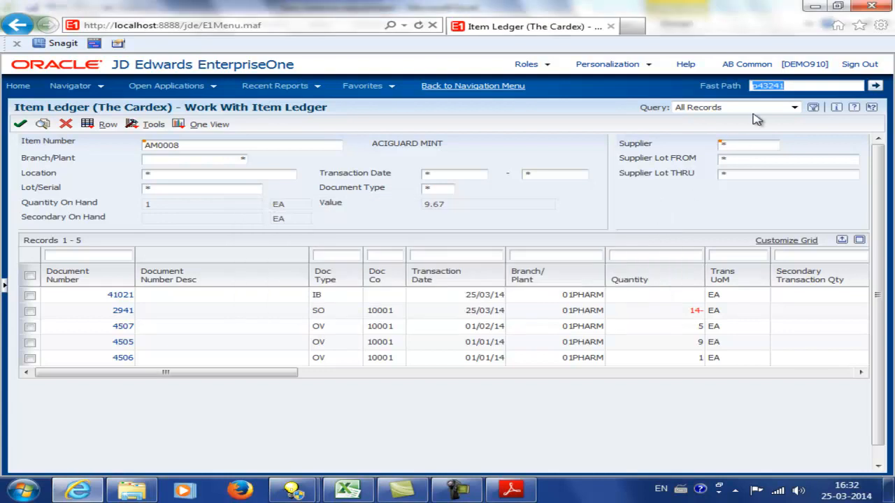
# Open the Work With Purchase Receipts application using the fast path p43214.
pyautogui.write('p')
pyautogui.press('Return')
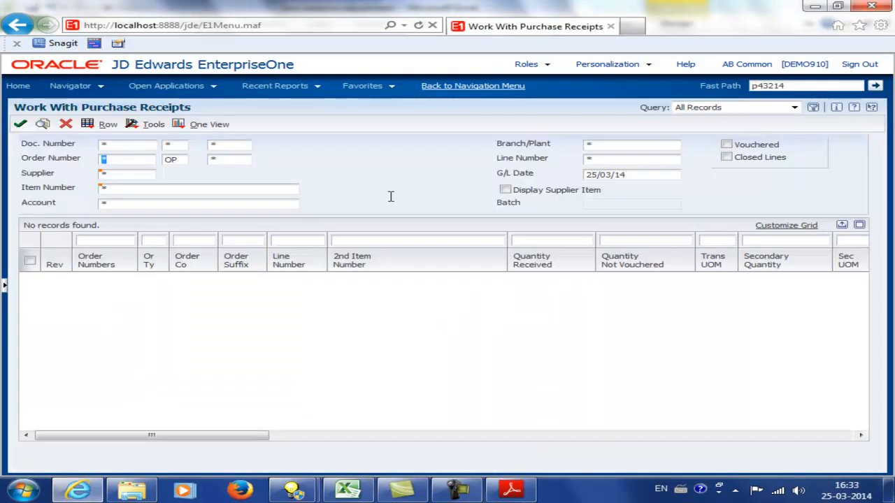
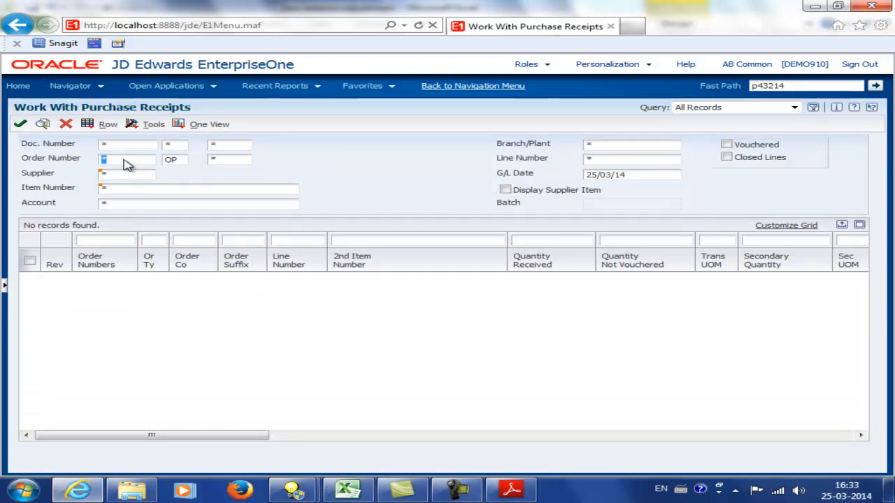
# Return to the open item ledger, look up the purchase order number in the one-unit receipt's details, and close the details.
pyautogui.click(173, 87)
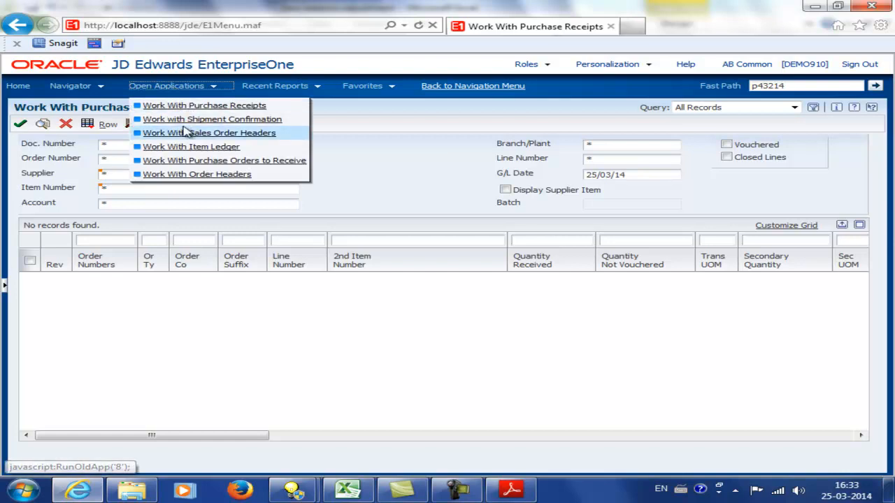
pyautogui.click(192, 148)
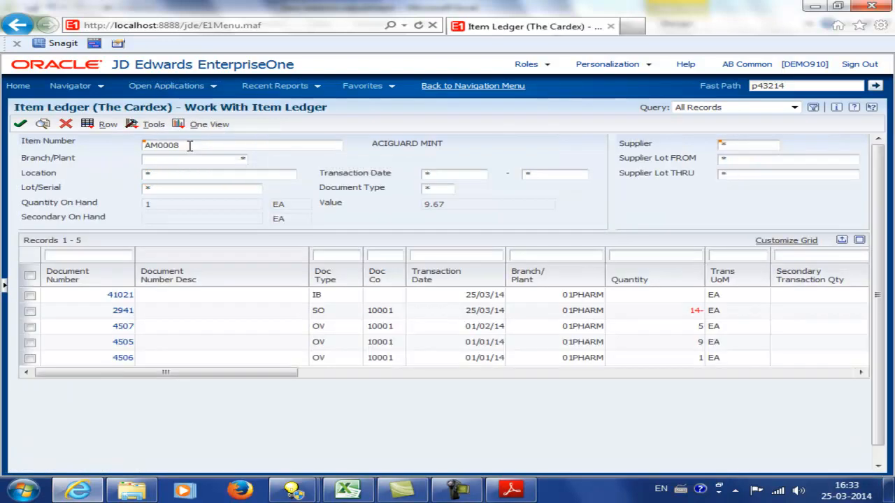
pyautogui.click(30, 359)
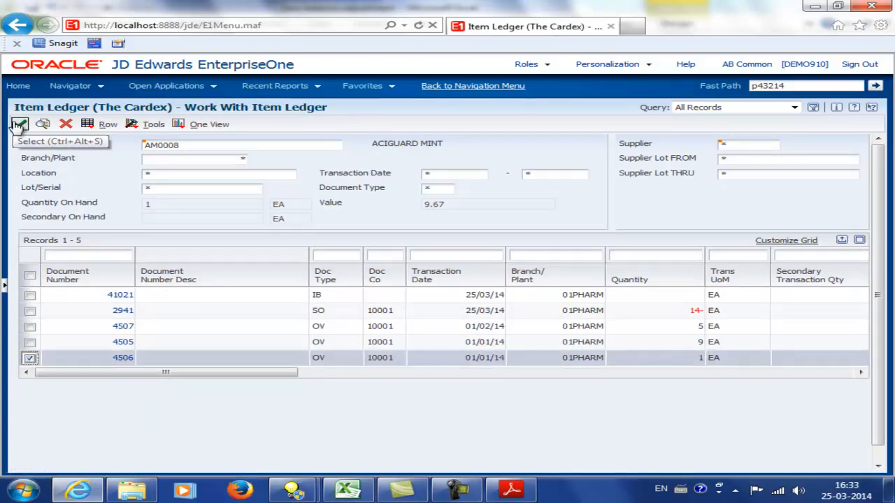
pyautogui.click(19, 124)
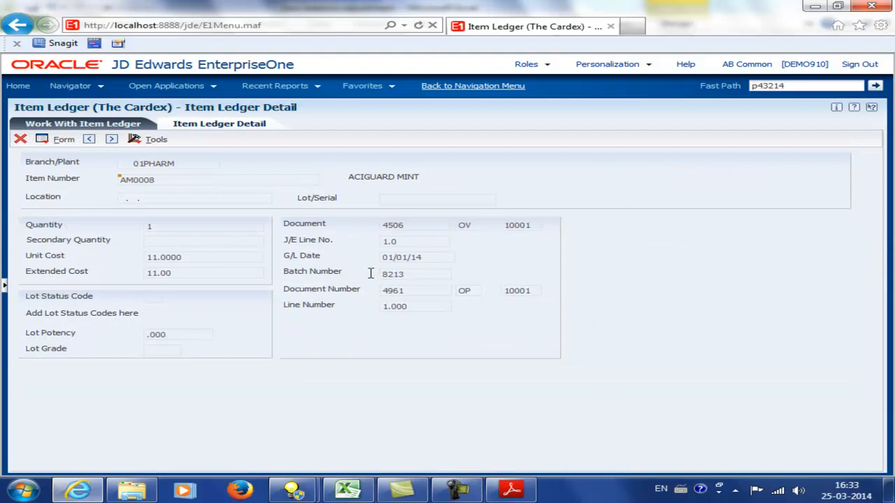
pyautogui.moveTo(384, 291); pyautogui.dragTo(471, 290)
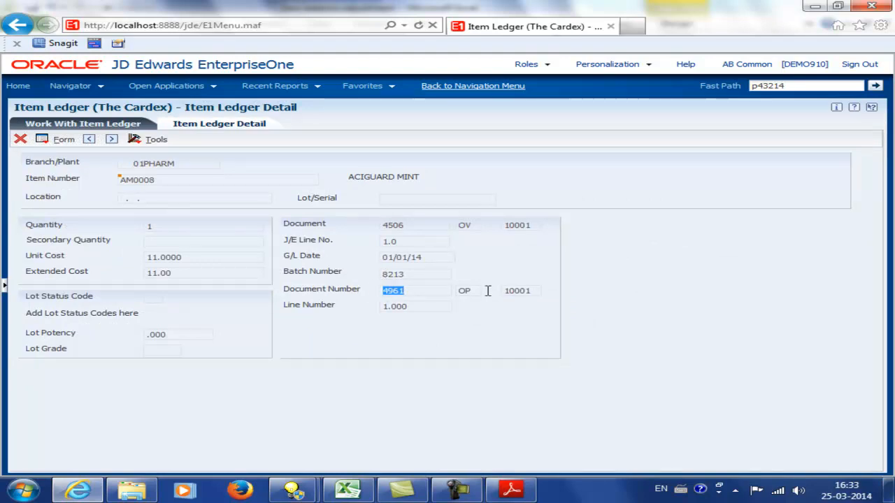
pyautogui.click(22, 140)
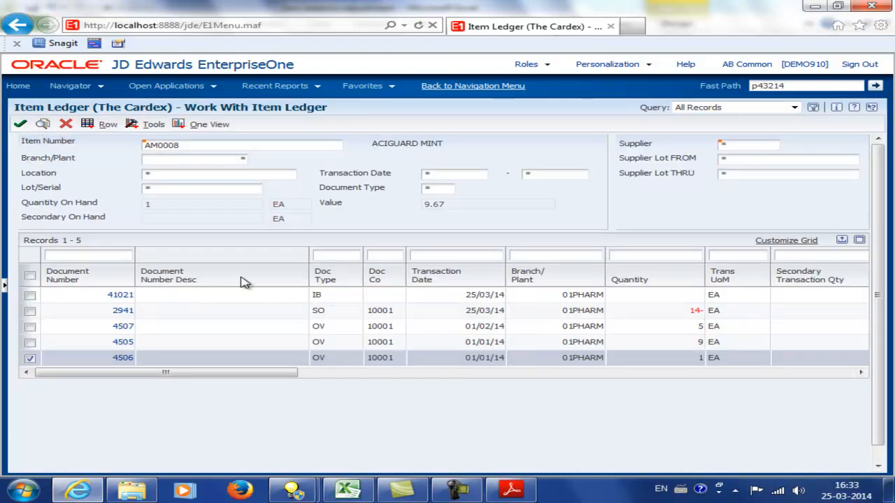
# Switch to Work With Purchase Receipts and find the receipts for that purchase order number with order type OP.
pyautogui.click(170, 88)
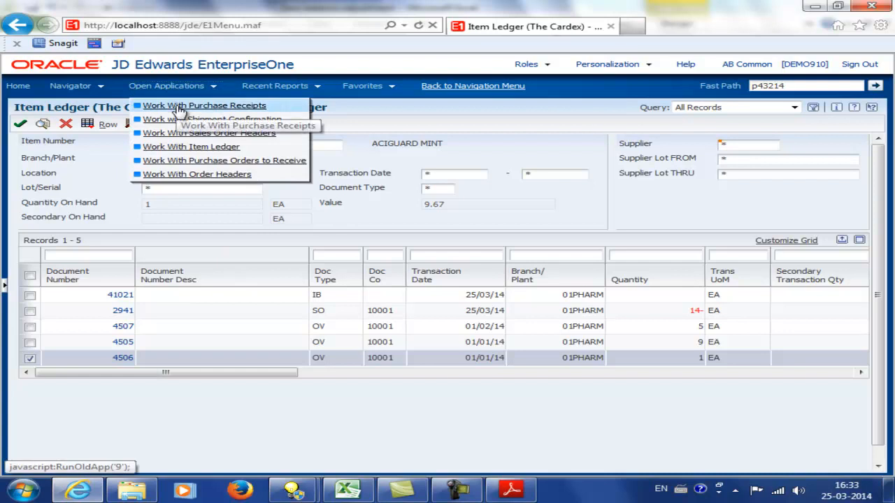
pyautogui.click(176, 107)
pyautogui.write('4961')
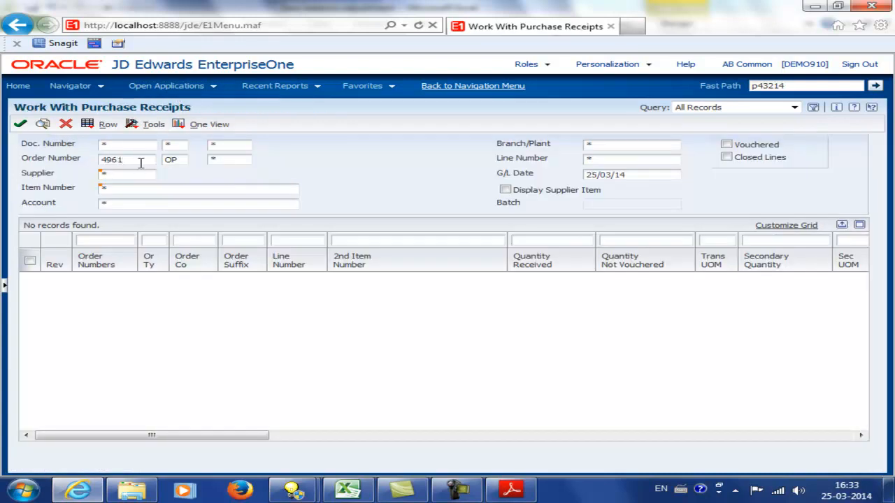
pyautogui.click(42, 124)
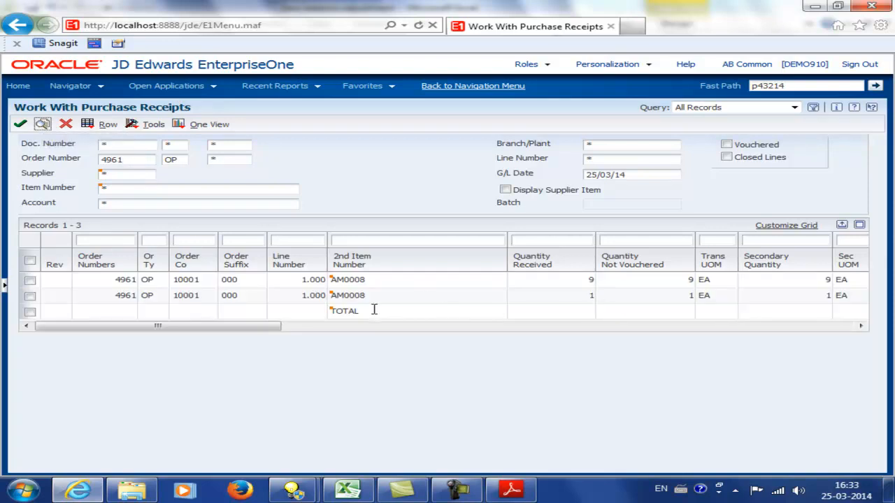
# Reverse the one-unit AM0008 receipt, close the receipts form and confirm continuing with the reversal.
pyautogui.click(30, 296)
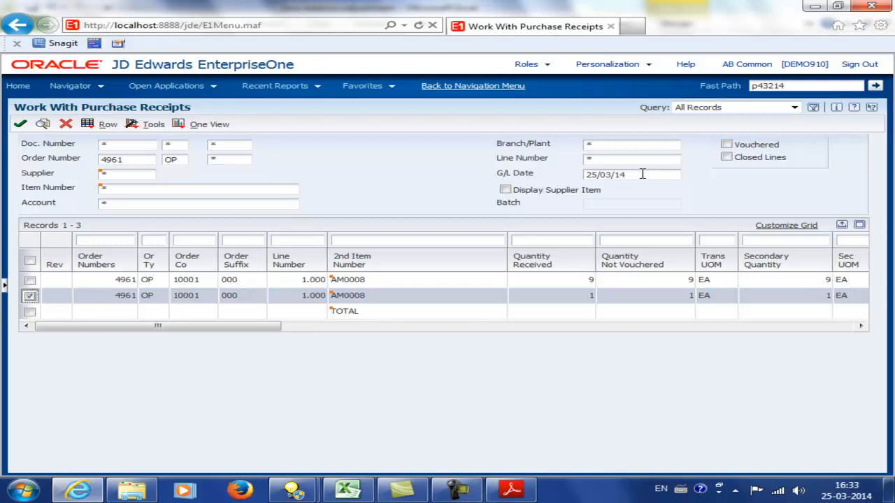
pyautogui.click(89, 124)
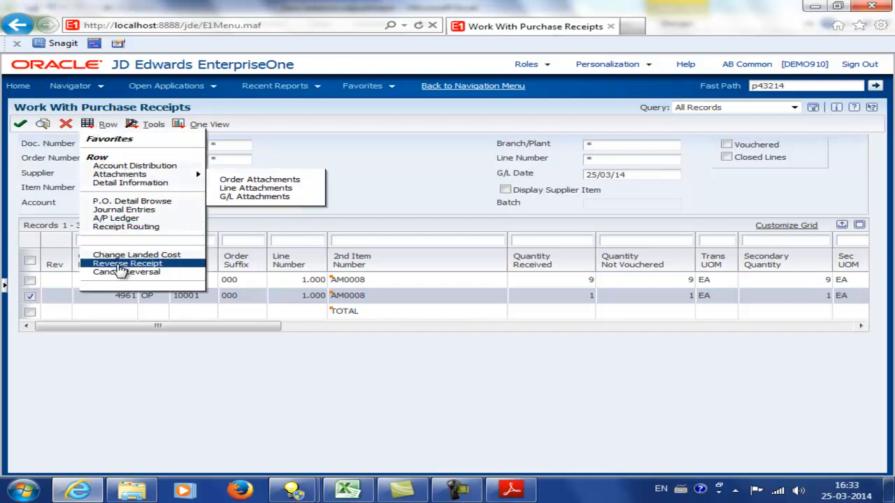
pyautogui.click(120, 264)
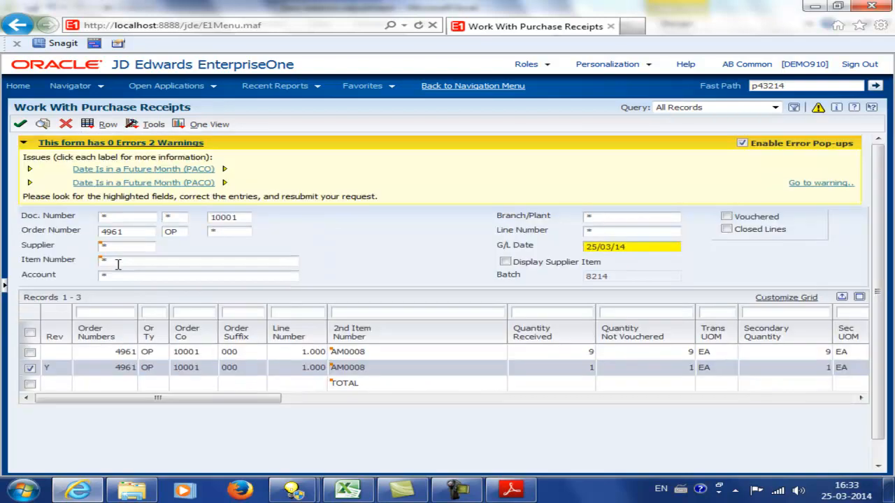
pyautogui.click(65, 124)
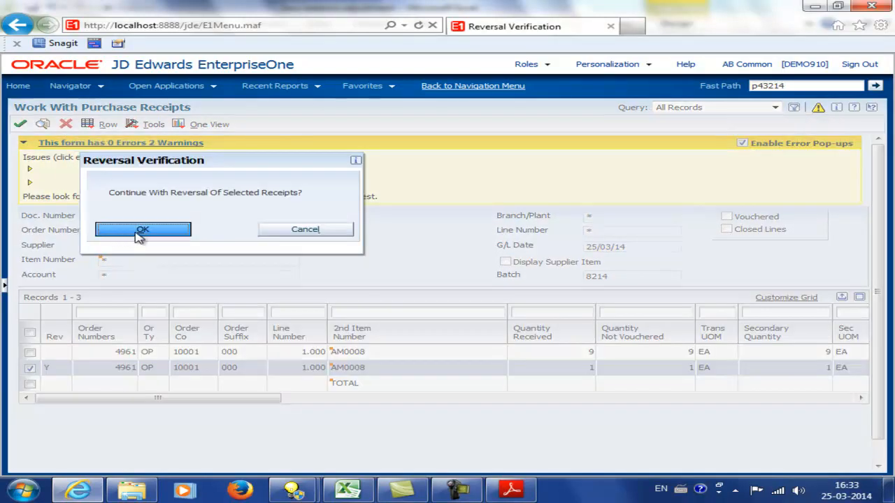
pyautogui.click(143, 230)
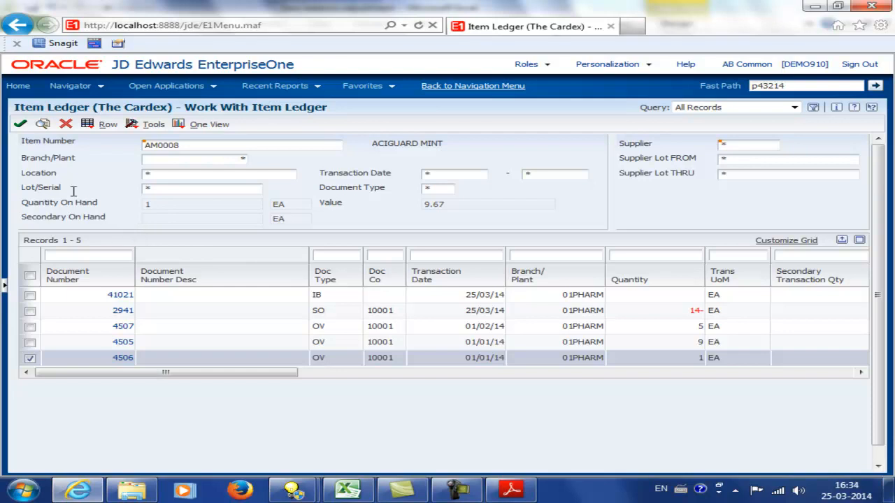
# Refresh the AM0008 item ledger, select the one-unit reversal row and examine its order number, G/L date and supplier.
pyautogui.click(42, 126)
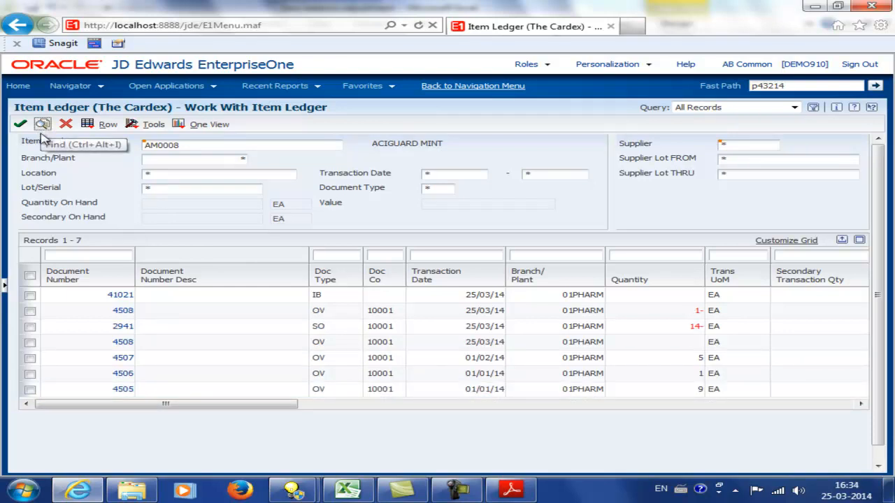
pyautogui.click(30, 312)
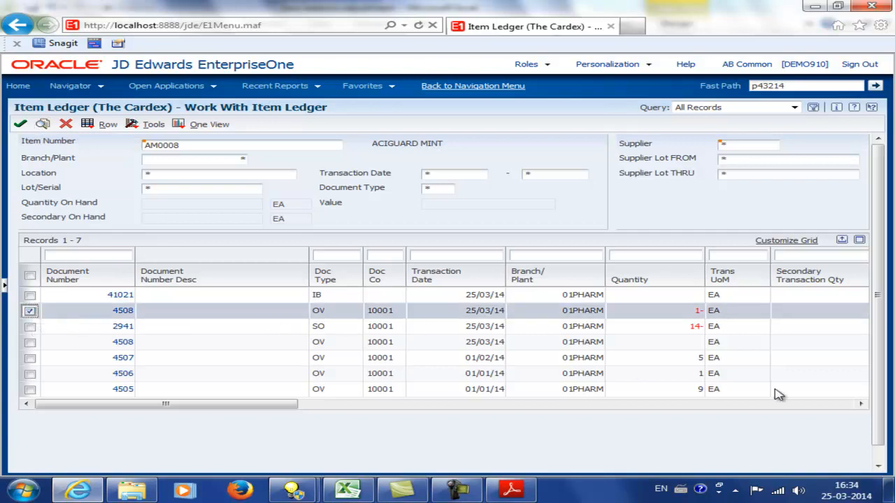
pyautogui.click(861, 404)
pyautogui.click(861, 404)
pyautogui.click(860, 404)
pyautogui.click(846, 407)
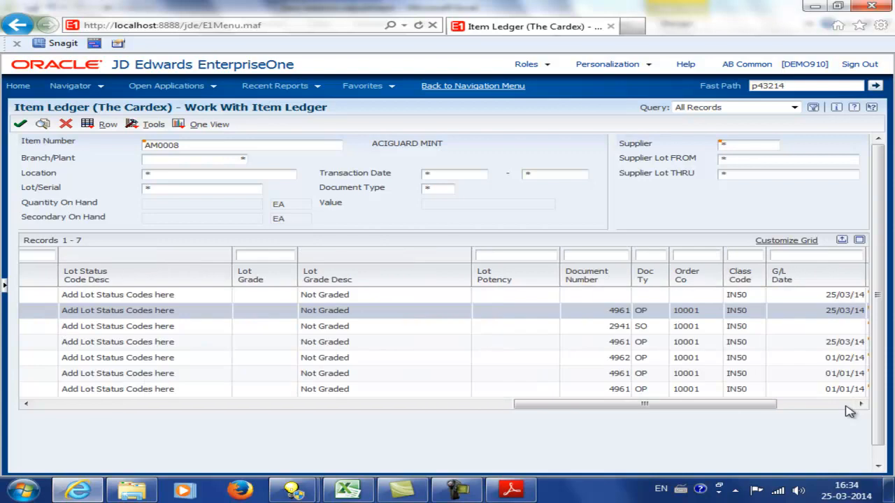
pyautogui.click(846, 407)
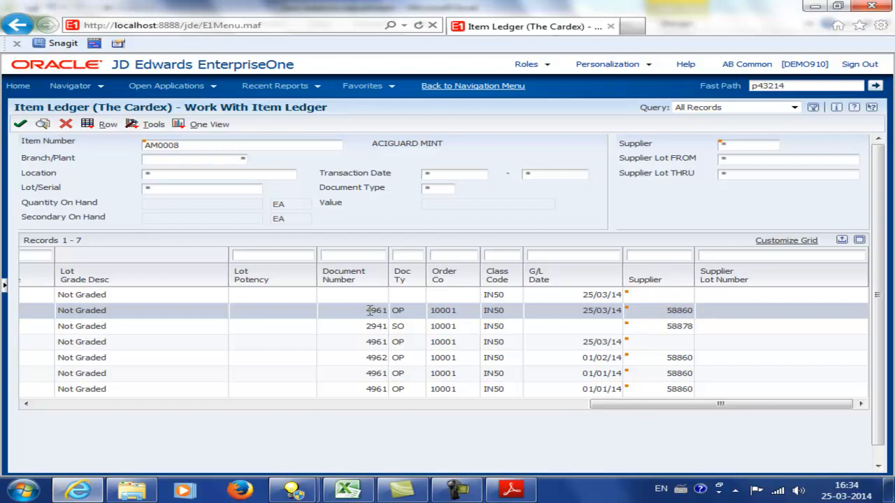
# Open the item ledger details of the one-unit AM0008 reversal and look up its batch number.
pyautogui.moveTo(370, 311); pyautogui.dragTo(352, 316)
pyautogui.click(58, 405)
pyautogui.click(59, 405)
pyautogui.click(58, 405)
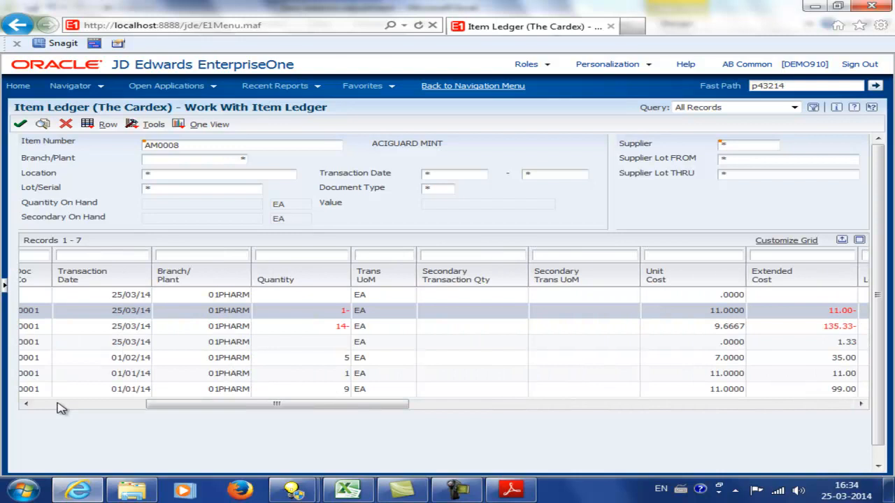
pyautogui.click(59, 405)
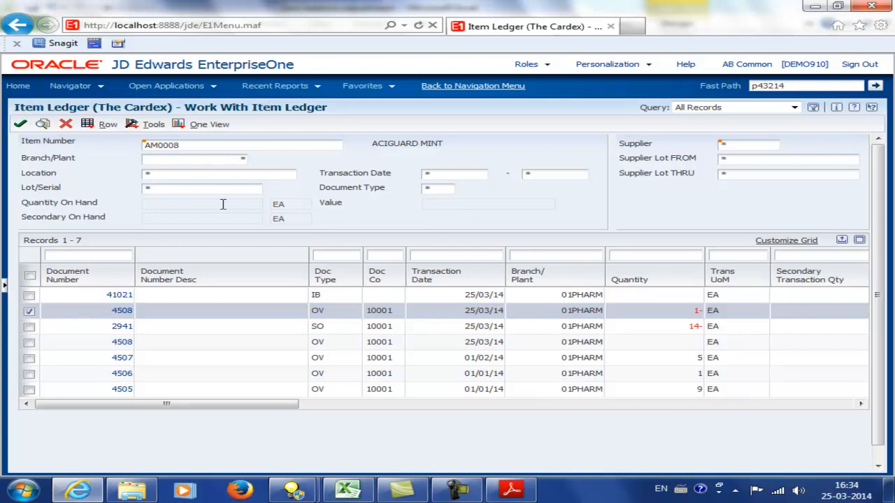
pyautogui.click(21, 124)
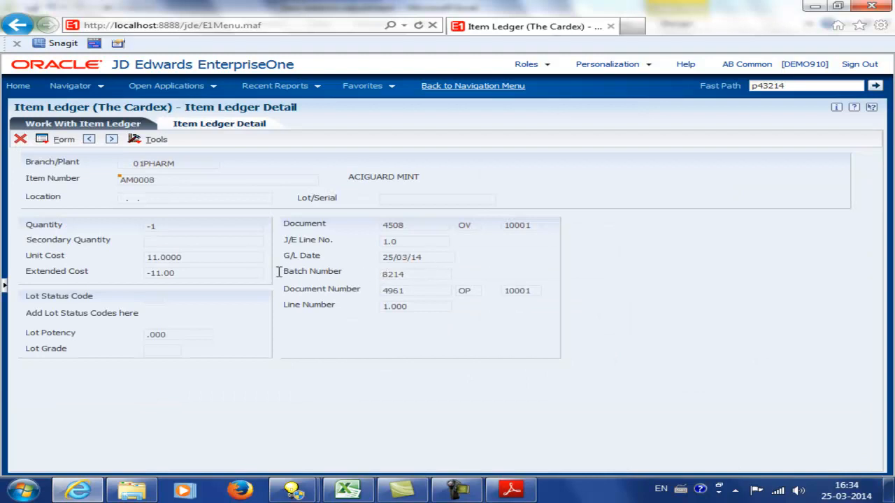
pyautogui.moveTo(284, 271); pyautogui.dragTo(427, 279)
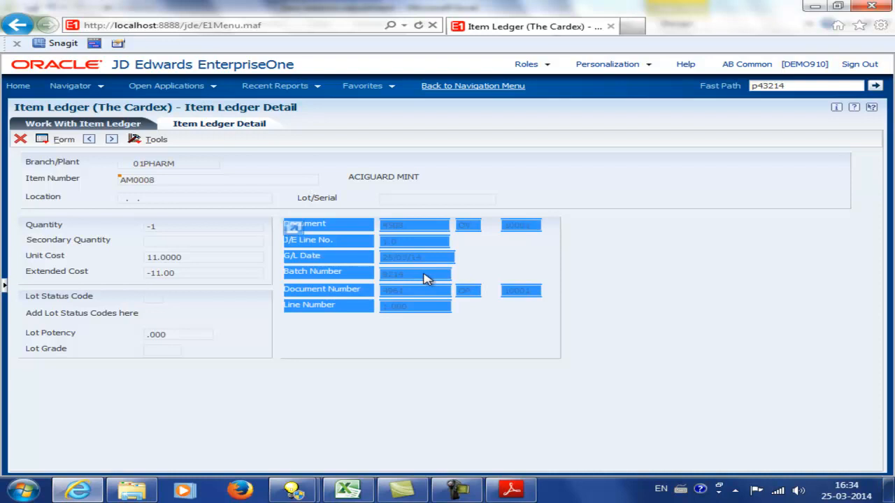
pyautogui.click(418, 274)
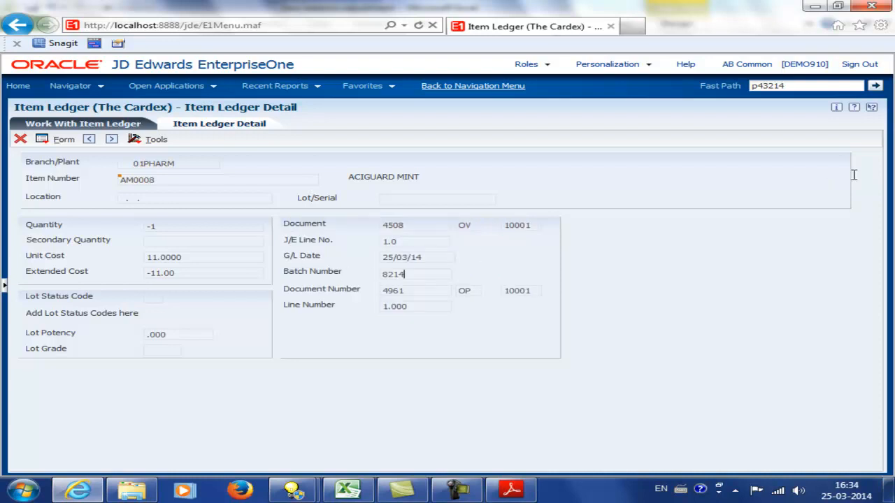
# Open Work With Batches using program P0011 and find the unposted batches of type O.
pyautogui.click(814, 87)
pyautogui.write('p0011')
pyautogui.click(875, 86)
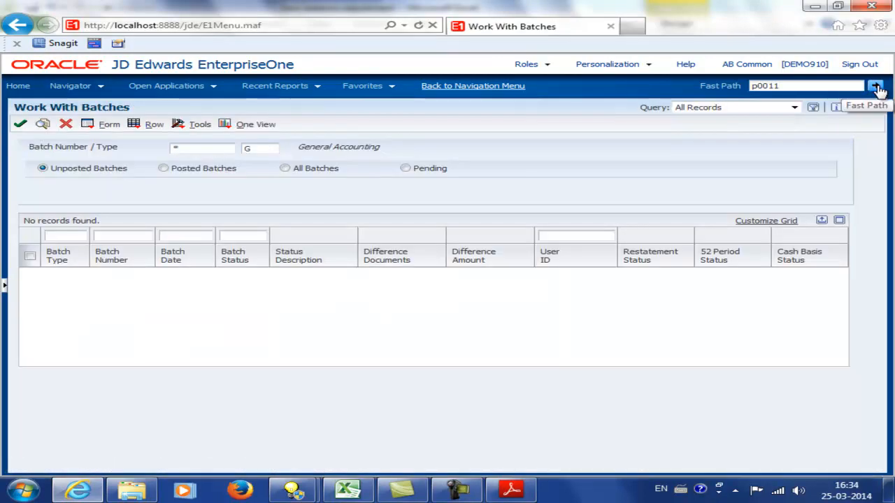
pyautogui.click(250, 151)
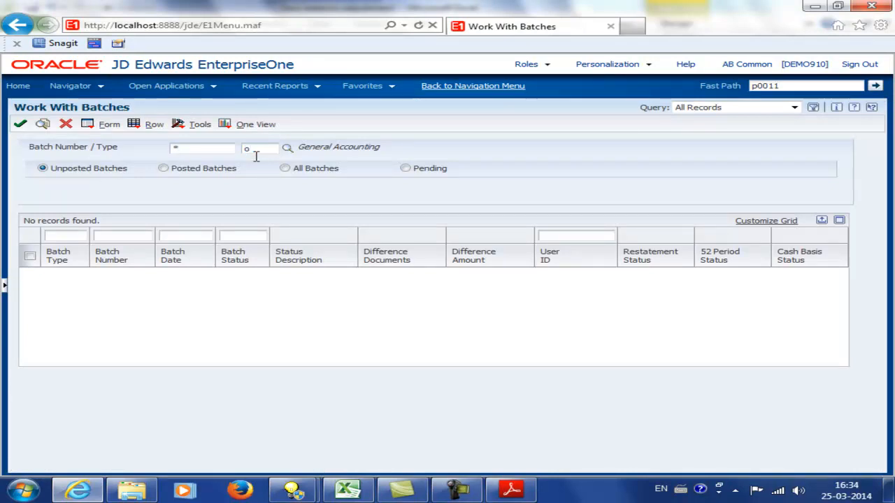
pyautogui.click(43, 124)
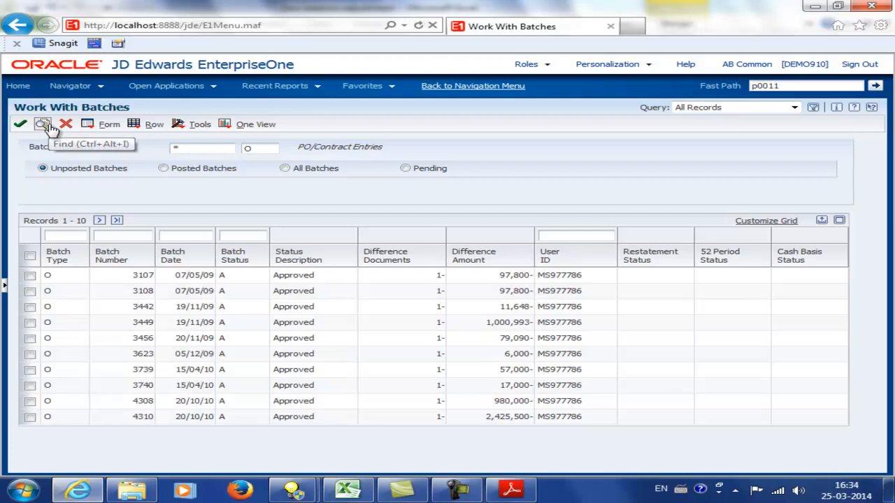
# Recheck the batch number in the open Item Ledger Detail, and find unposted batch 8214 in Work With Batches.
pyautogui.click(176, 87)
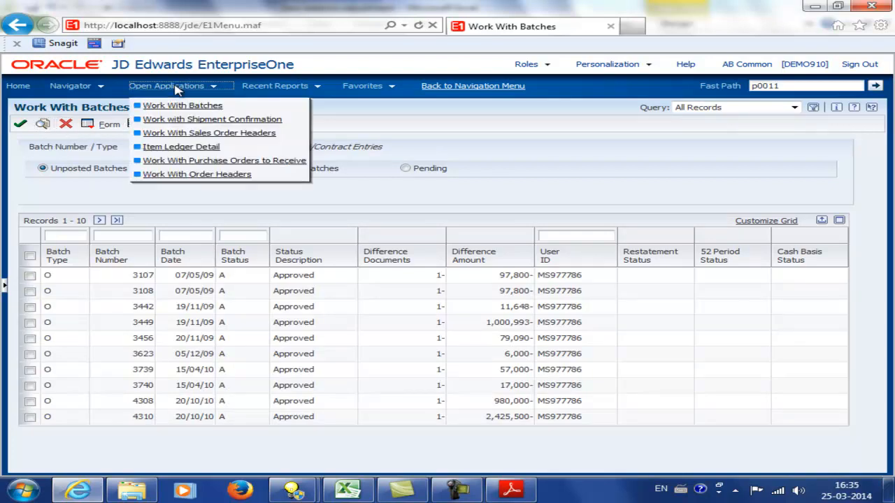
pyautogui.click(191, 150)
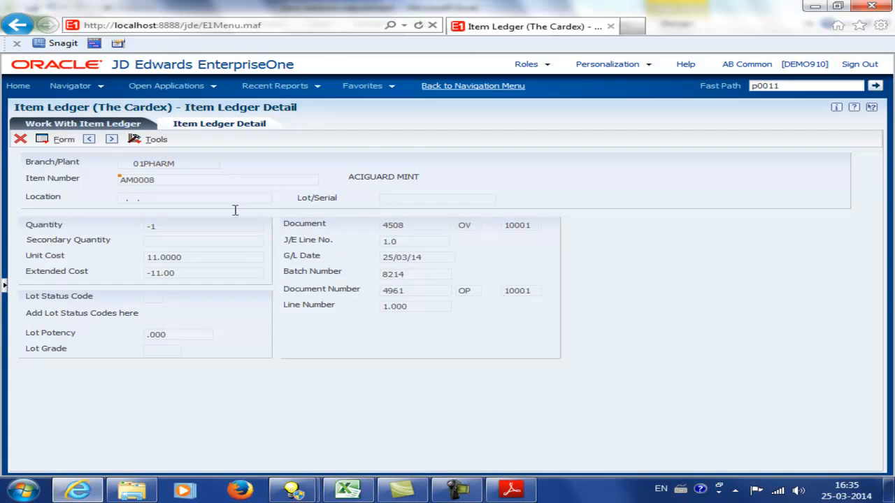
pyautogui.click(167, 88)
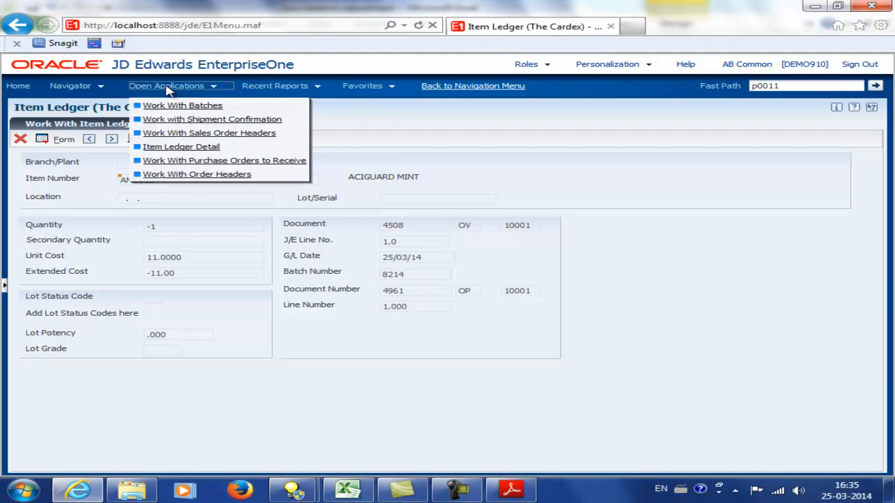
pyautogui.click(168, 107)
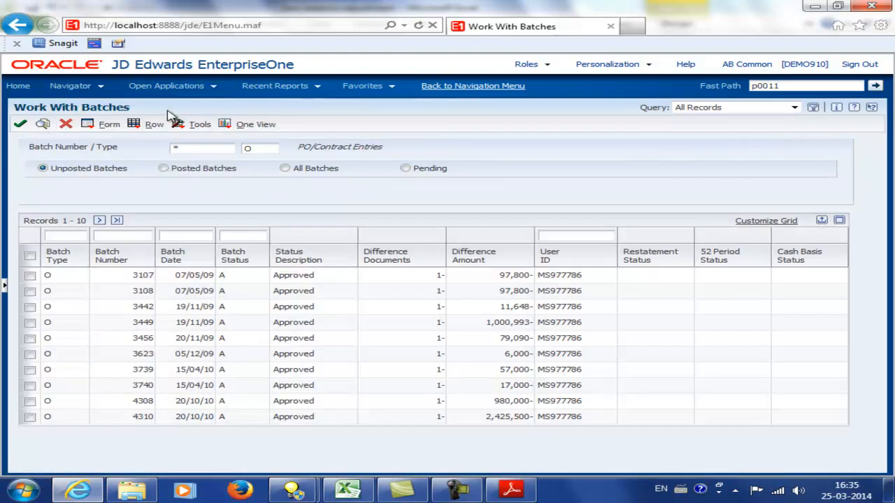
pyautogui.click(202, 150)
pyautogui.write('8214')
pyautogui.click(42, 124)
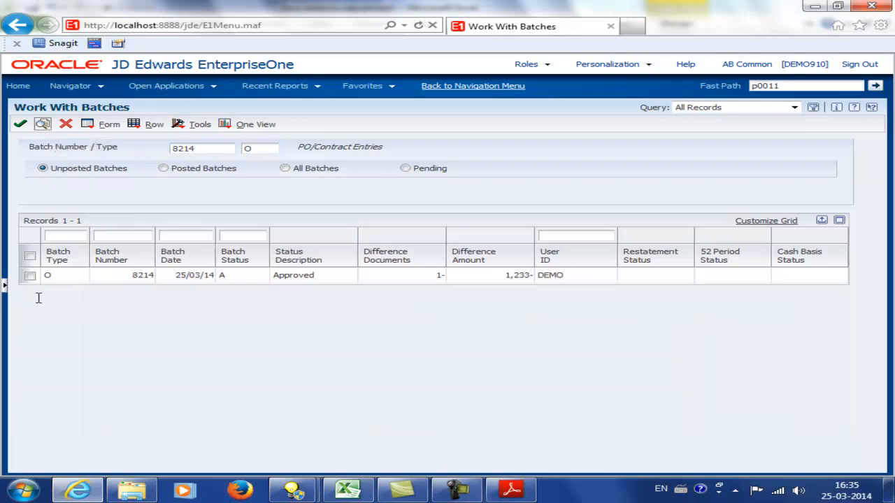
# Open the OV document's journal entry in batch 8214 and examine the 01PHARM Inventory - Pharma and Pharma Consumed lines.
pyautogui.click(29, 276)
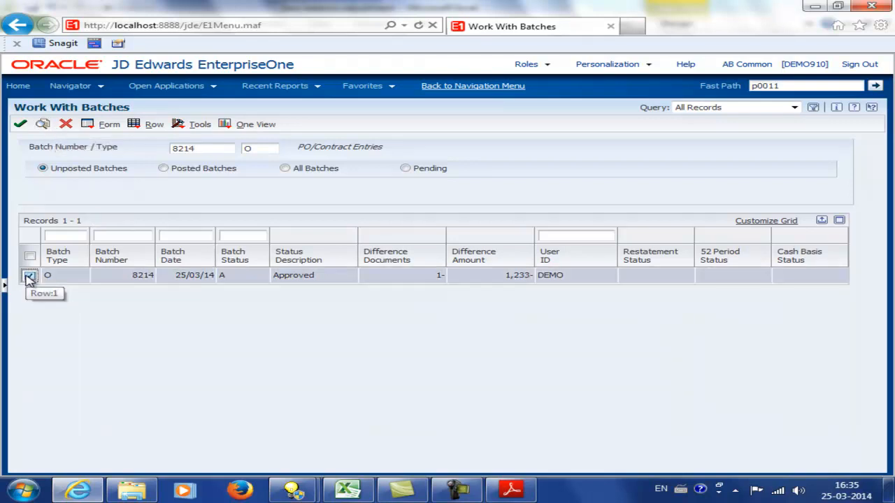
pyautogui.click(20, 124)
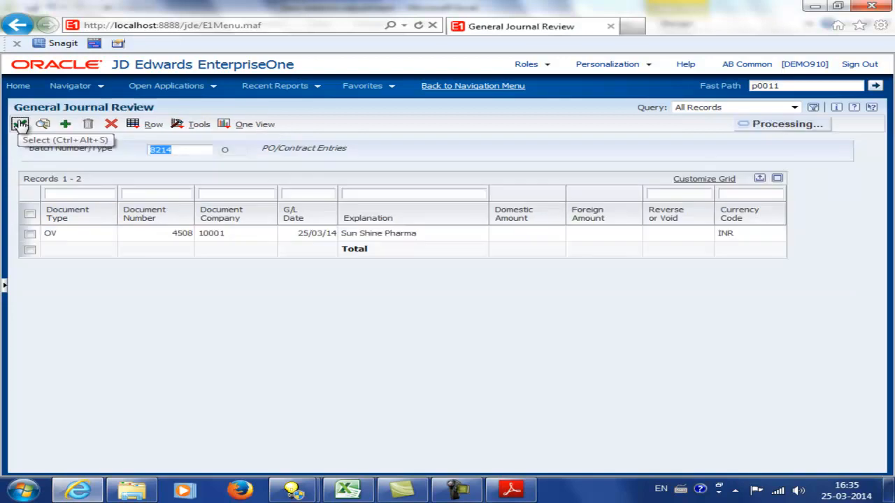
pyautogui.click(30, 235)
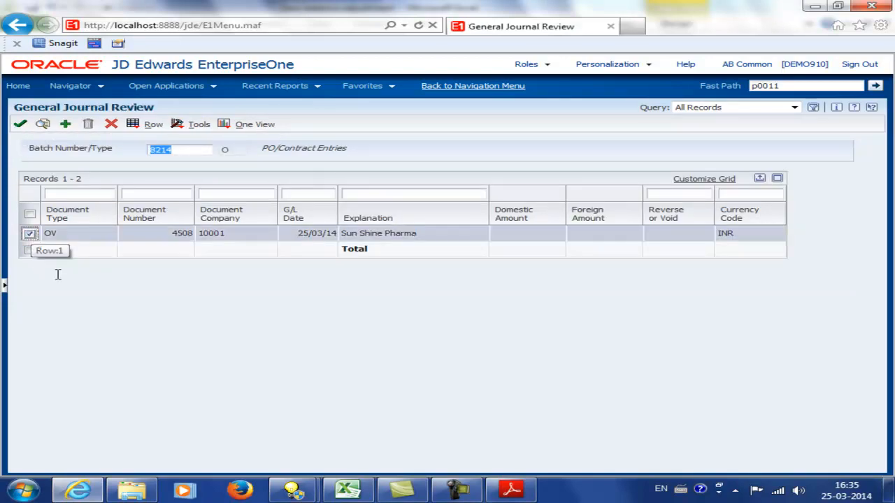
pyautogui.click(19, 124)
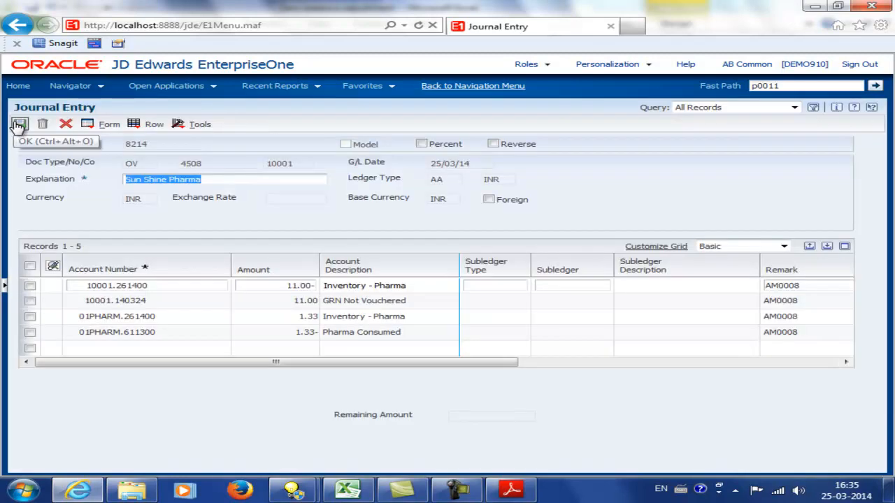
pyautogui.click(30, 316)
pyautogui.click(29, 333)
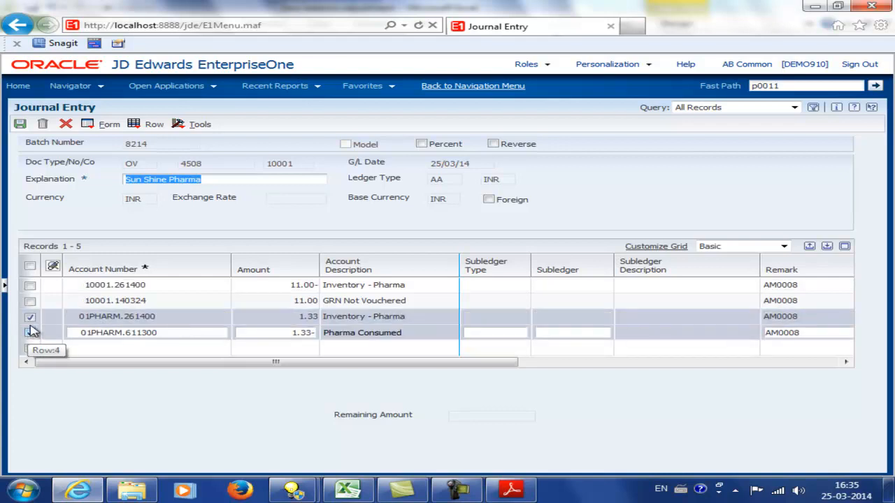
pyautogui.click(30, 333)
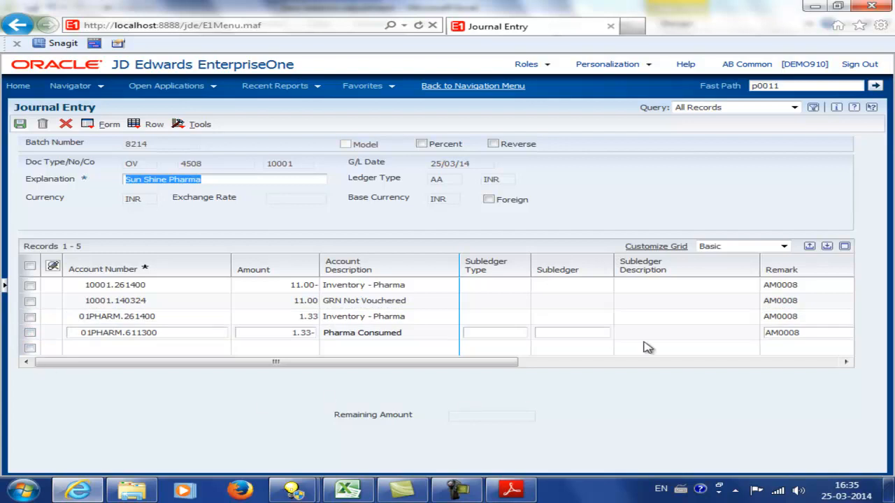
# Open Work With AAIs using DMAAI and find the AAIs starting from 4100.
pyautogui.click(786, 85)
pyautogui.write('dmaai')
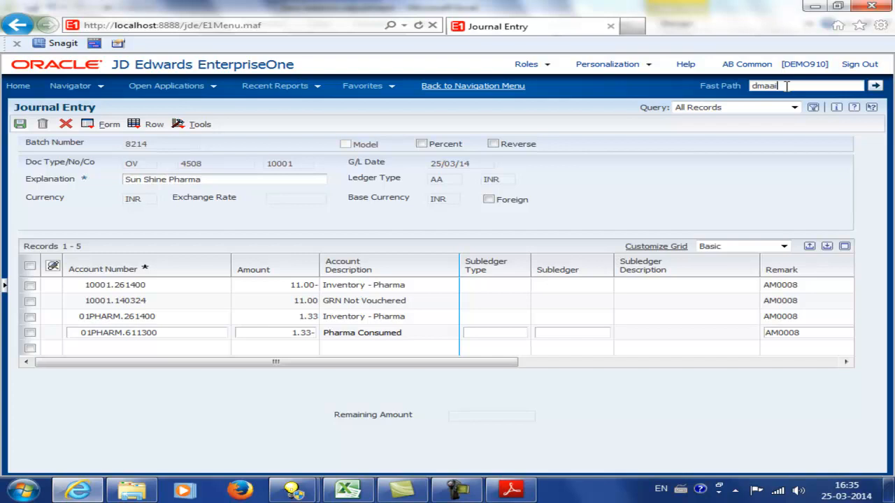
pyautogui.press('Return')
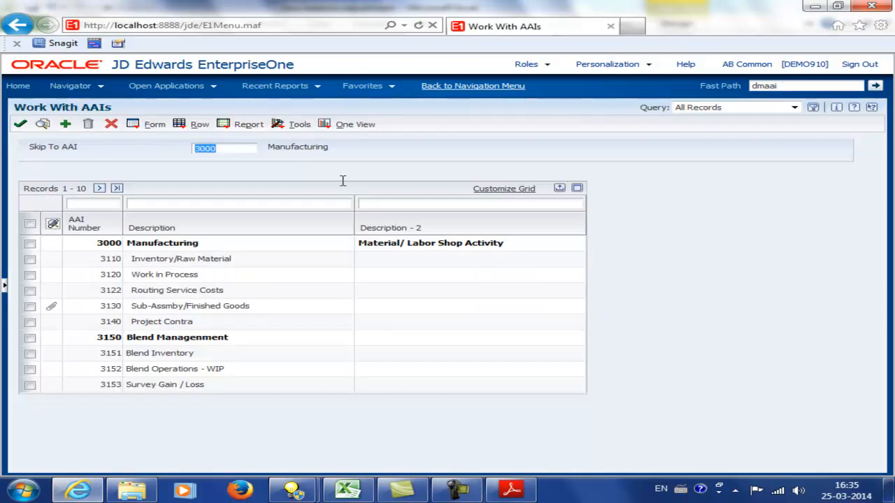
pyautogui.write('41')
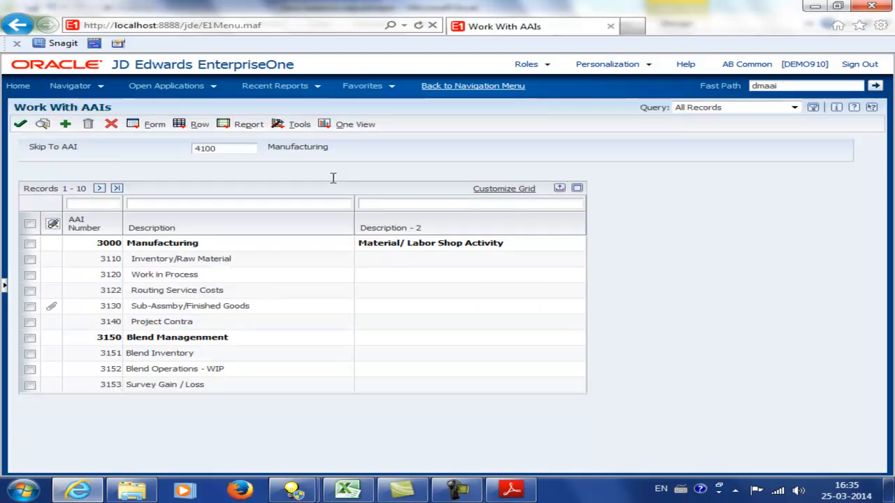
pyautogui.click(43, 124)
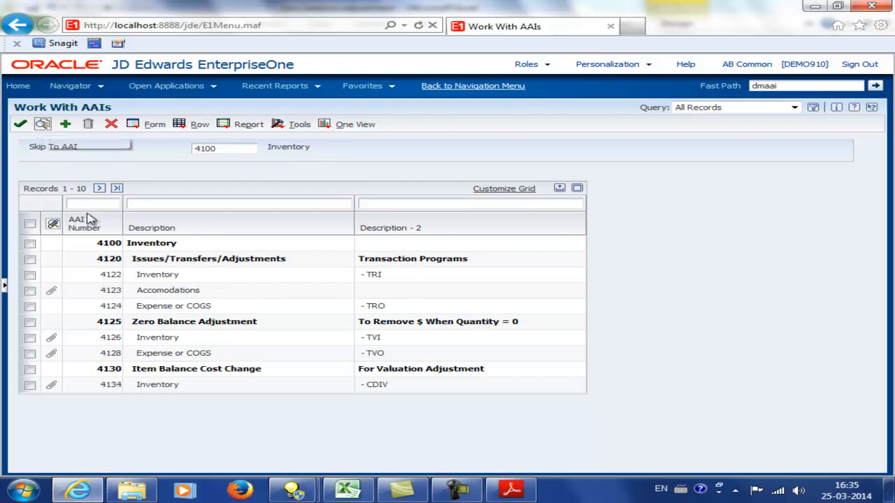
# Locate the purchasing Zero Balance Adjustment section 4395 in the AAI list and examine its Inventory 4400 and Expense or COGS 4405 entries.
pyautogui.click(100, 188)
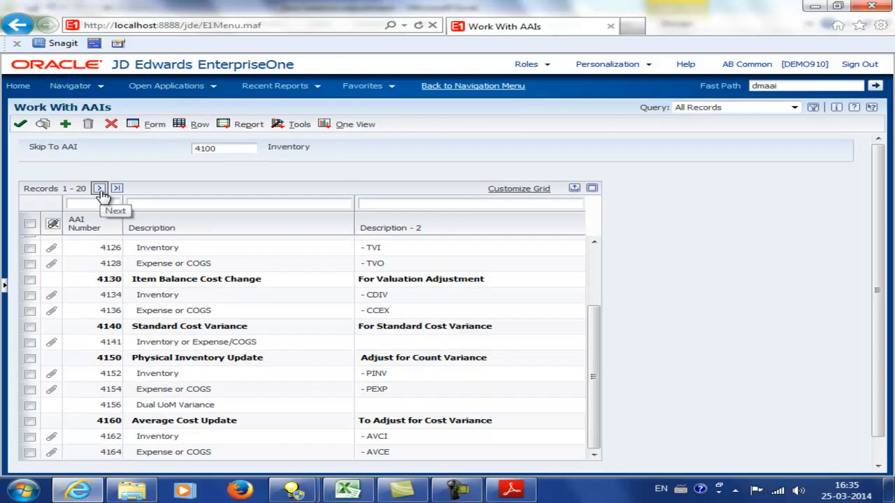
pyautogui.click(100, 189)
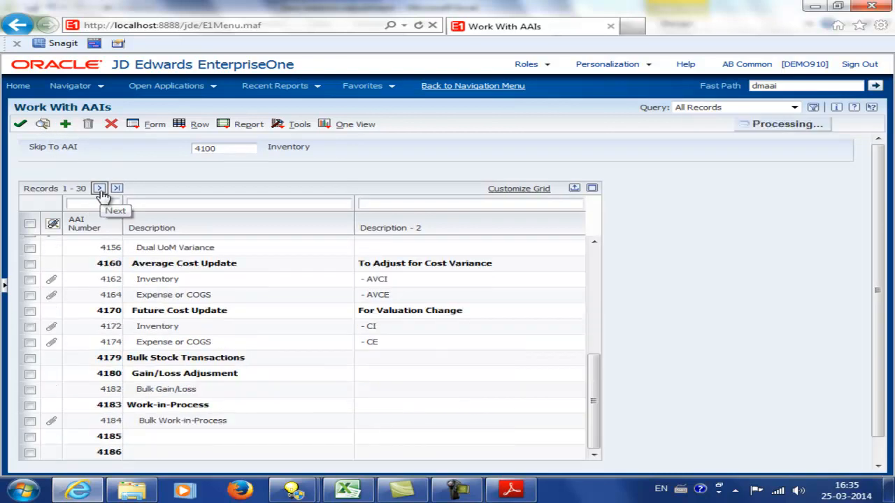
pyautogui.click(100, 190)
pyautogui.click(100, 190)
pyautogui.click(100, 190)
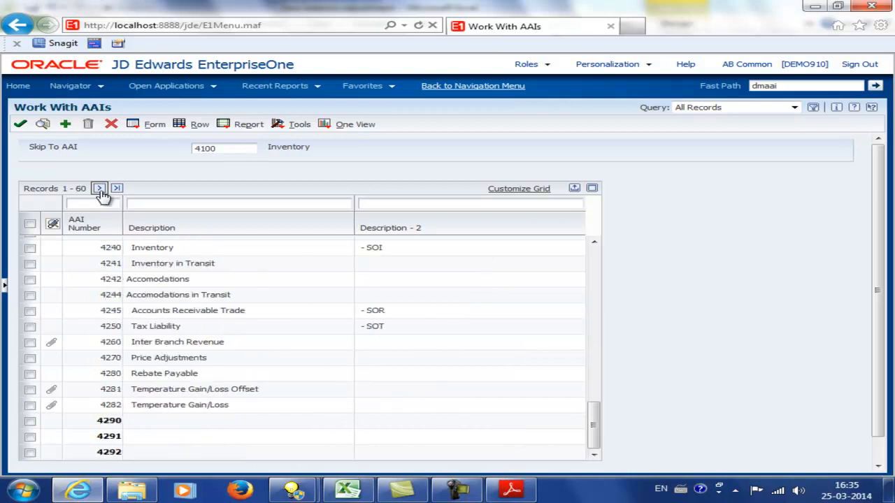
pyautogui.click(100, 190)
pyautogui.click(99, 190)
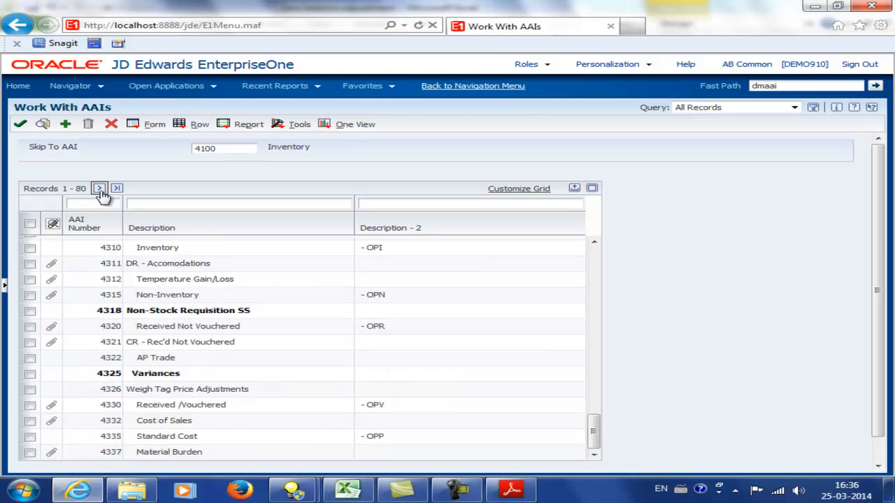
pyautogui.click(100, 189)
pyautogui.click(100, 190)
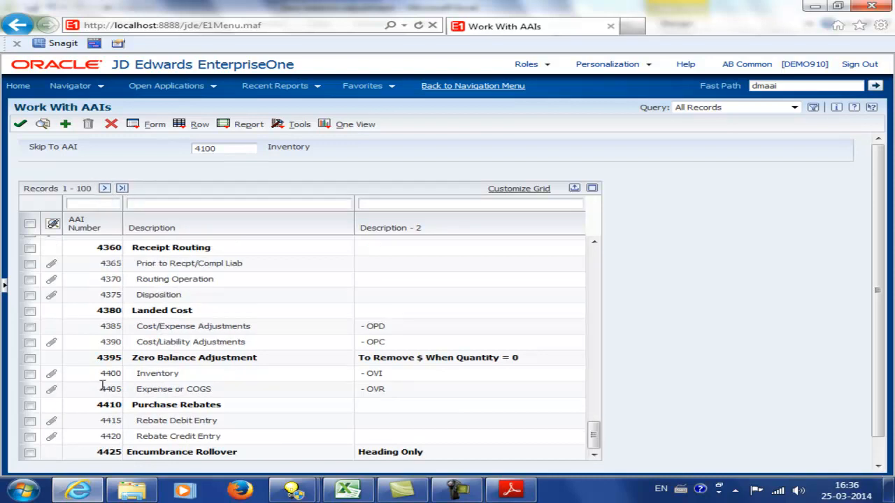
pyautogui.click(30, 358)
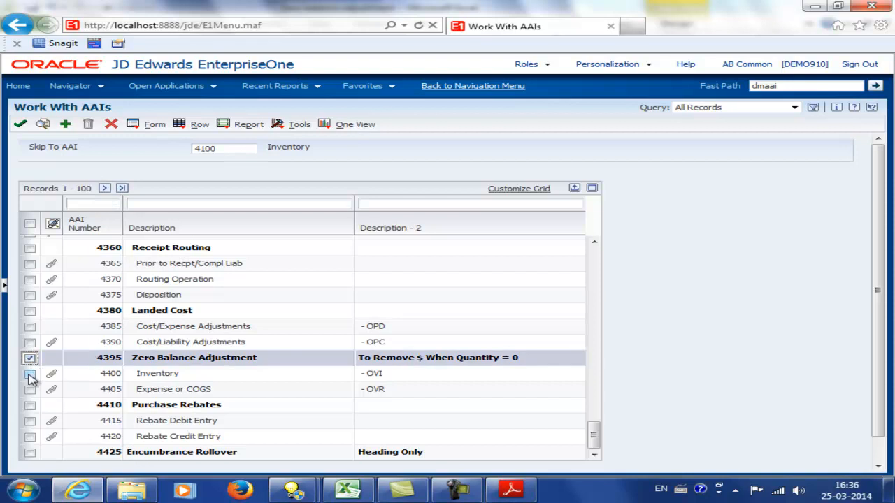
pyautogui.click(30, 373)
pyautogui.click(30, 389)
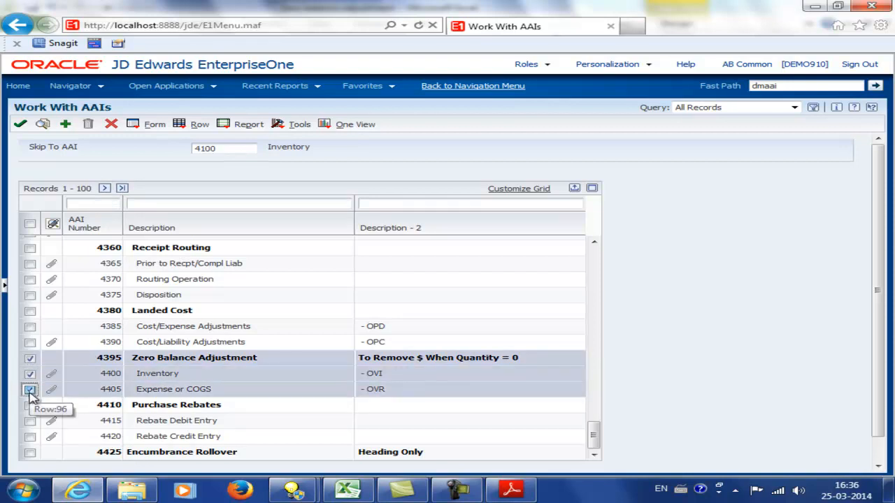
pyautogui.click(30, 390)
pyautogui.click(30, 374)
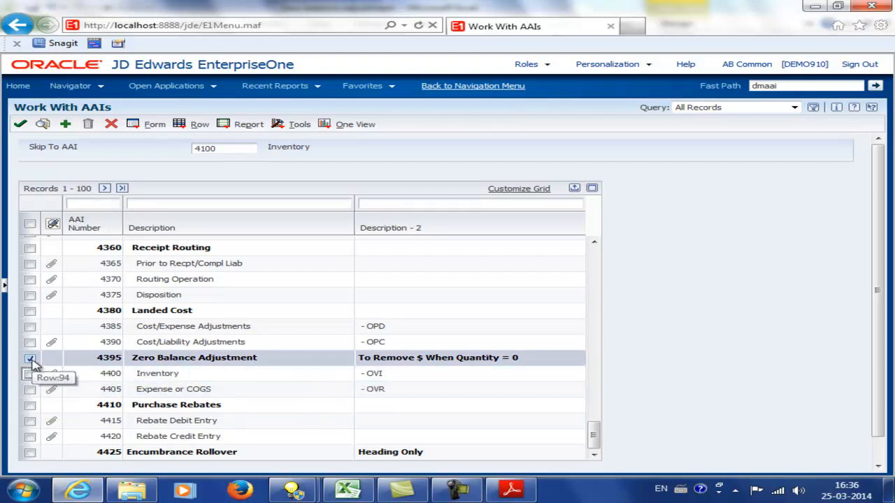
pyautogui.click(30, 358)
# Open the account revisions of AAI 4400 Inventory and select the company 10001 row for G/L category IN50.
pyautogui.click(30, 374)
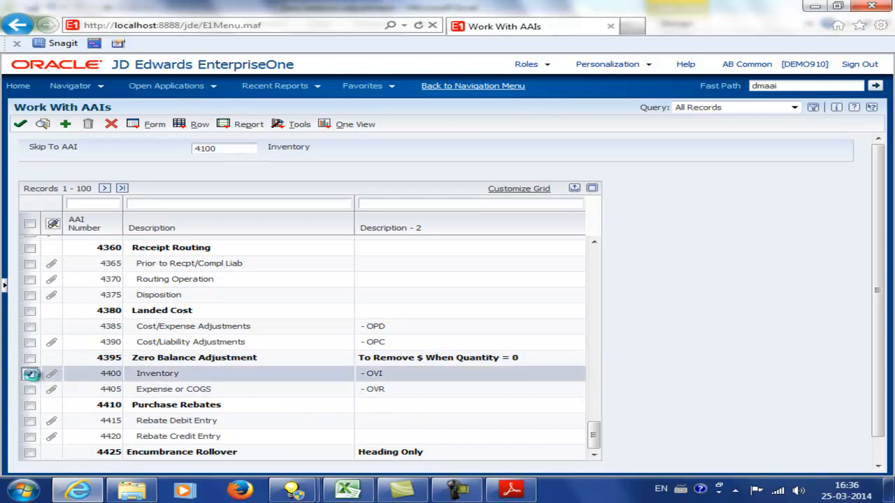
pyautogui.click(20, 124)
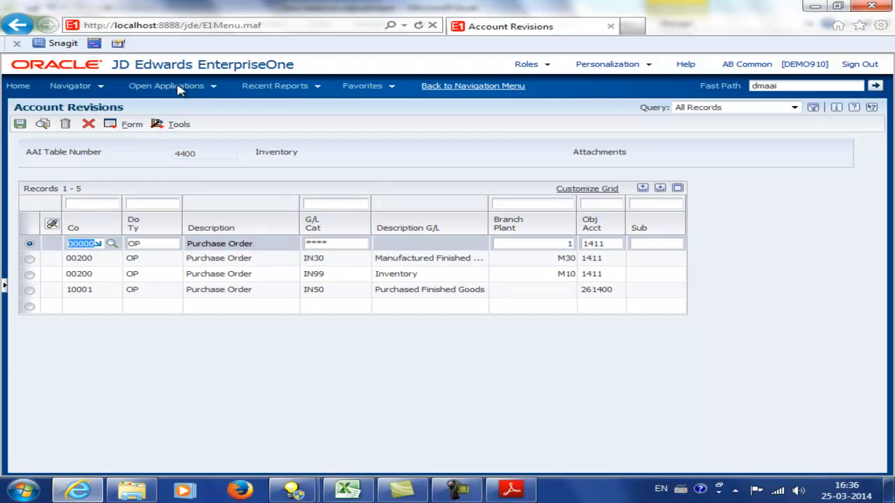
pyautogui.click(30, 291)
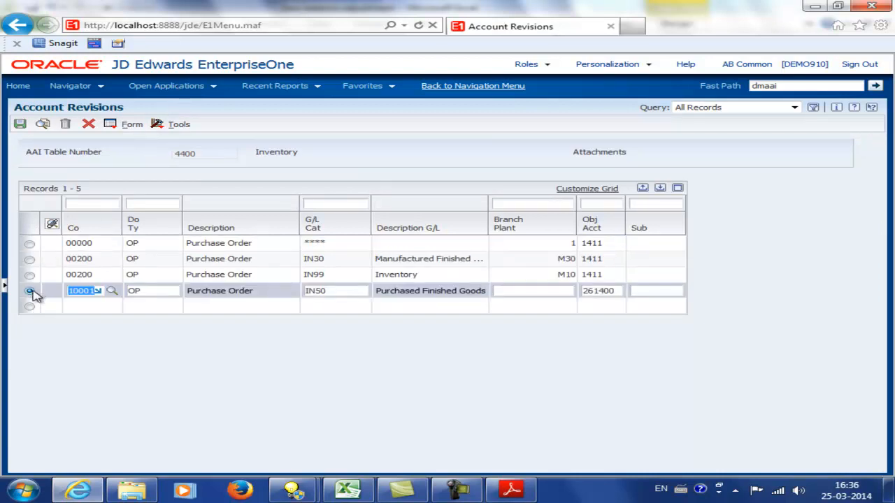
# Return to the batch 8214 journal entry, select the 01PHARM Inventory - Pharma line, and compare it with cell G8 in the Excel workbook.
pyautogui.click(158, 89)
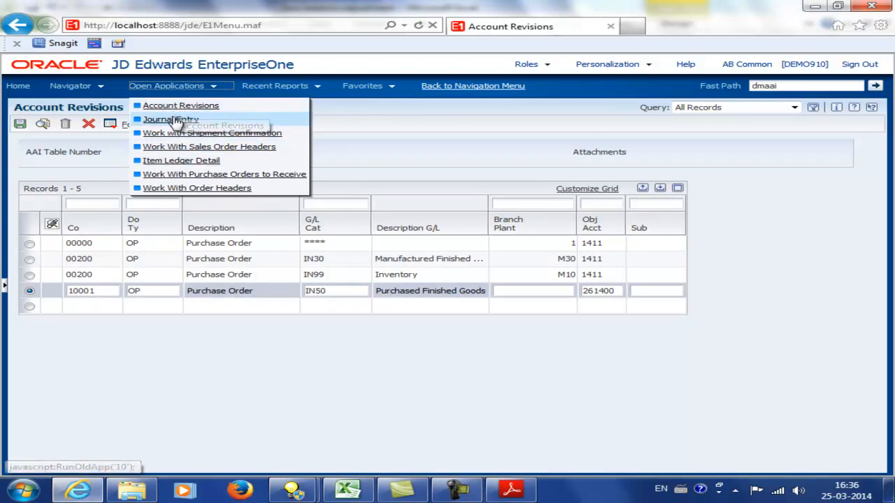
pyautogui.click(172, 120)
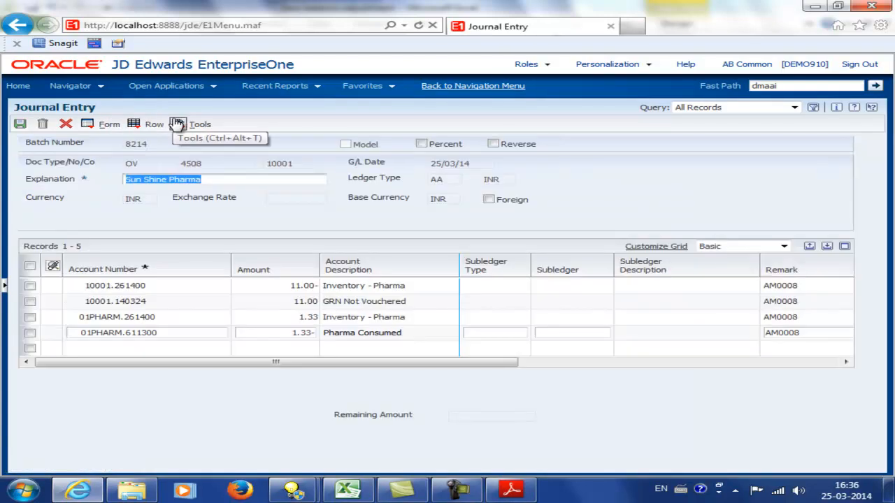
pyautogui.click(30, 317)
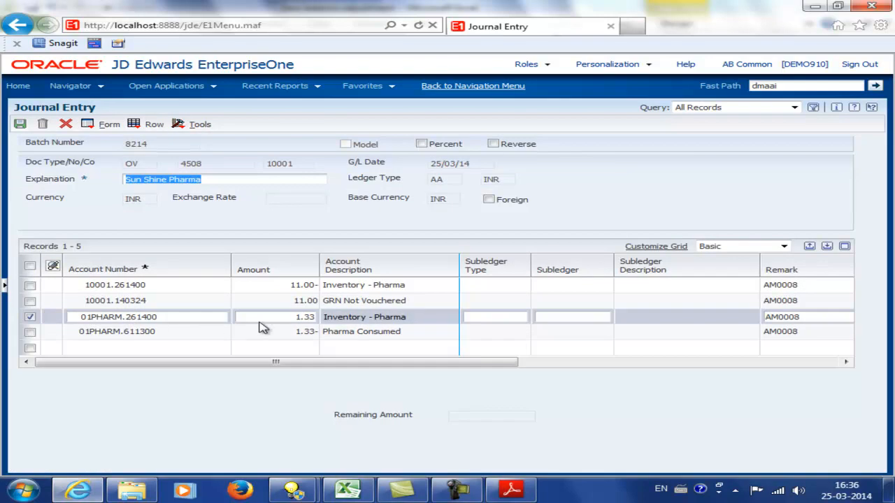
pyautogui.click(347, 489)
pyautogui.click(371, 257)
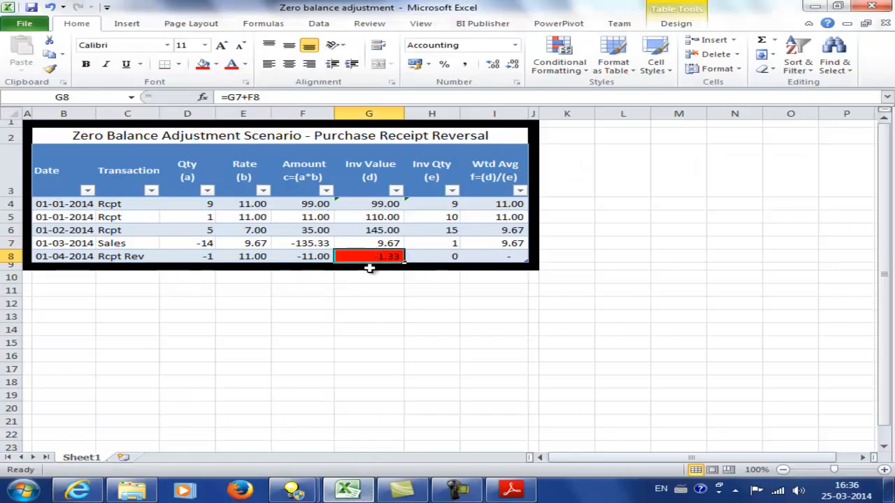
pyautogui.hotkey('alt', 'Tab')
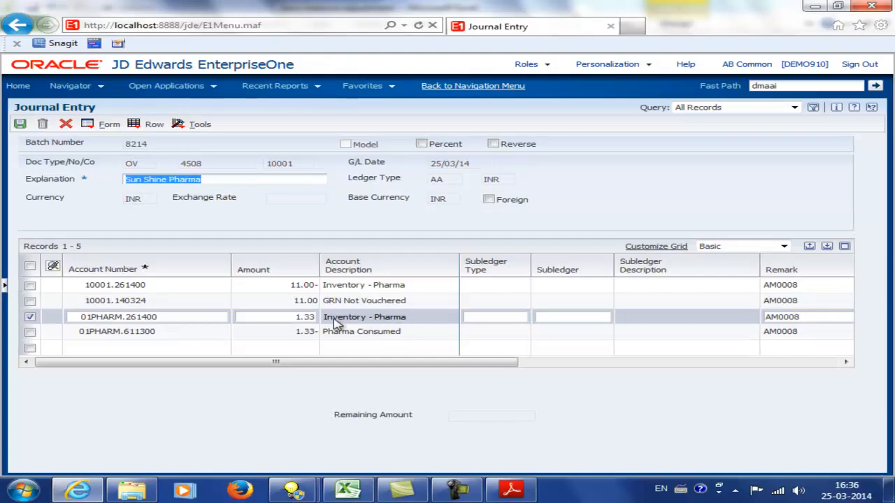
# Leave the AAI 4400 revisions, open those of AAI 4405 Expense or COGS, and select the company 10001 row for G/L category IN50.
pyautogui.click(157, 90)
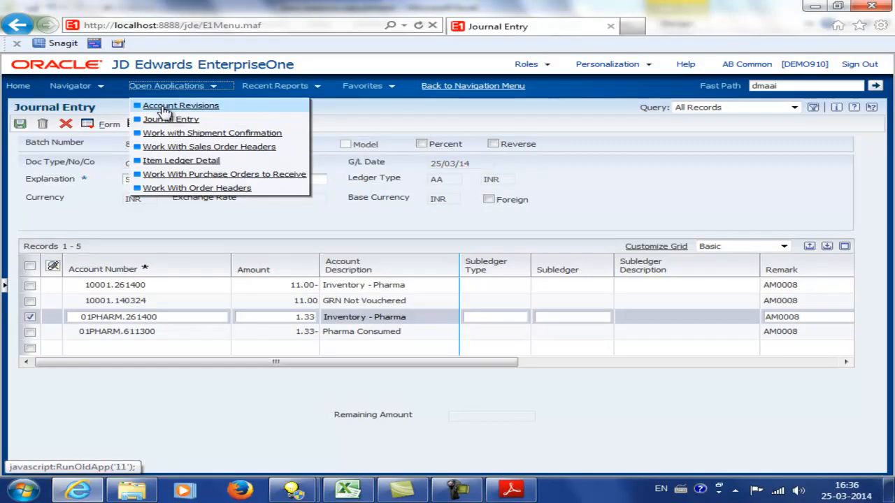
pyautogui.click(164, 106)
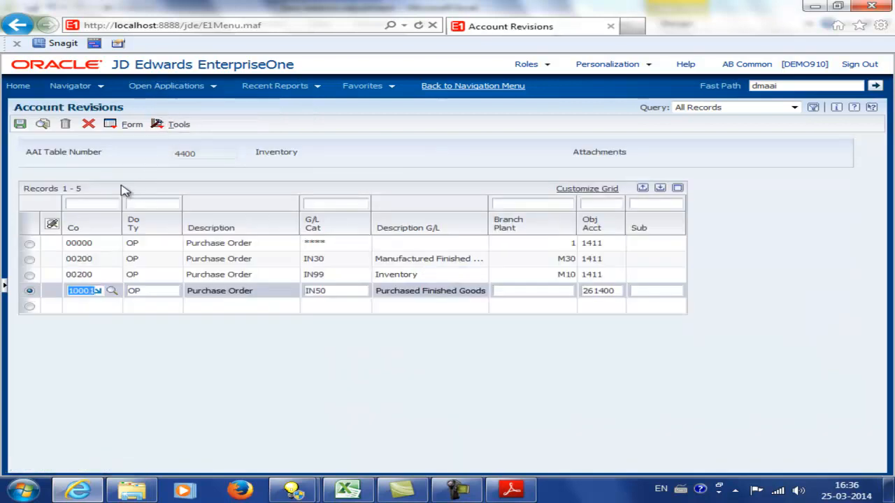
pyautogui.click(88, 124)
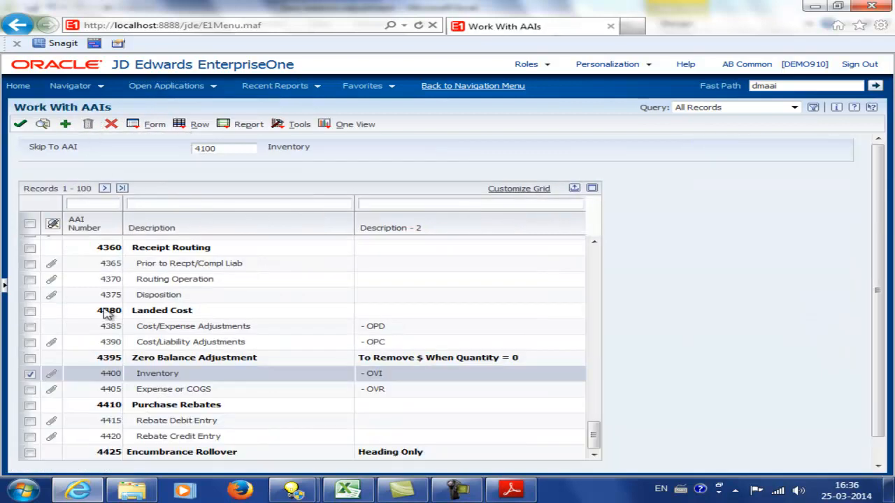
pyautogui.click(30, 374)
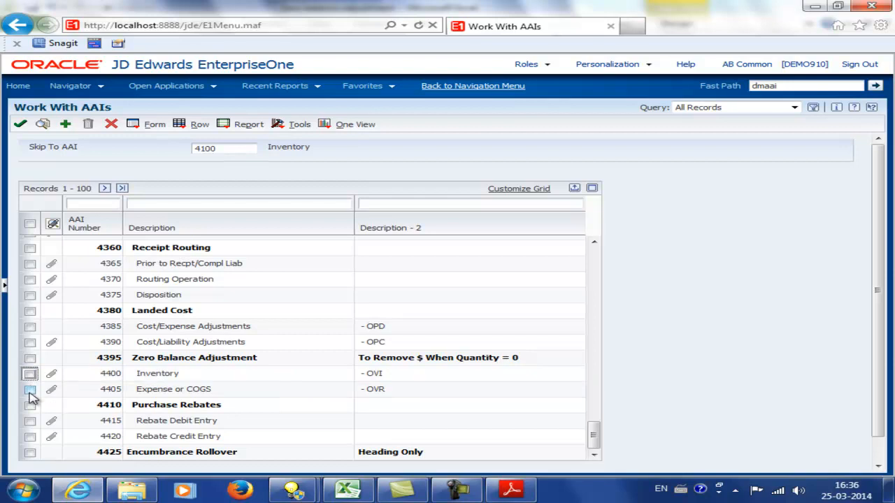
pyautogui.click(31, 390)
pyautogui.click(21, 124)
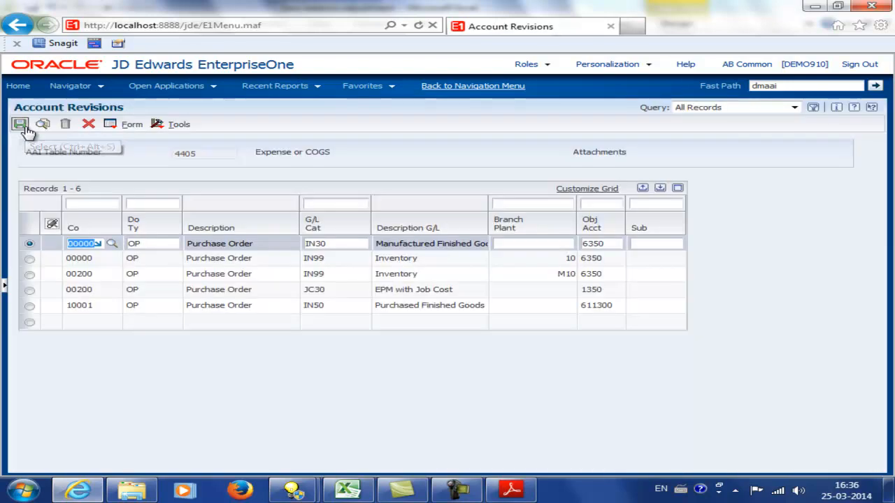
pyautogui.click(30, 306)
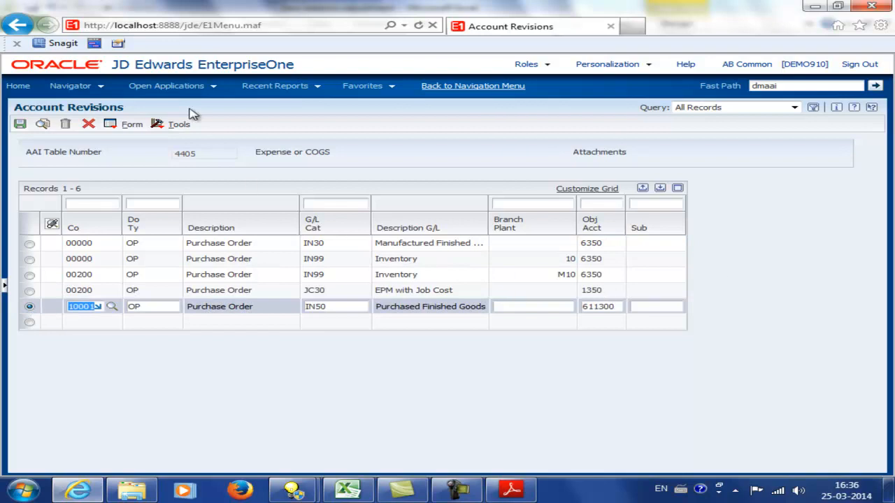
# Return to the journal entry, select the 01PHARM Pharma Consumed line, and compare its amount with the receipt reversal's inventory value in Excel.
pyautogui.click(179, 88)
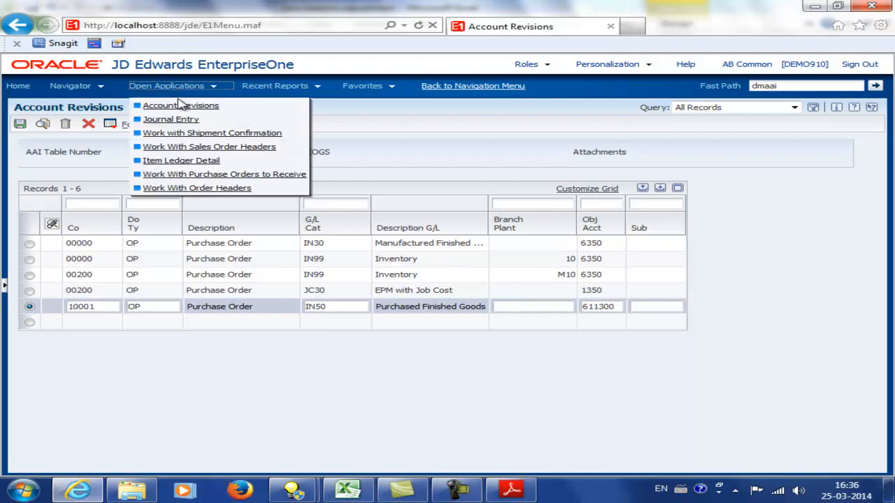
pyautogui.click(179, 120)
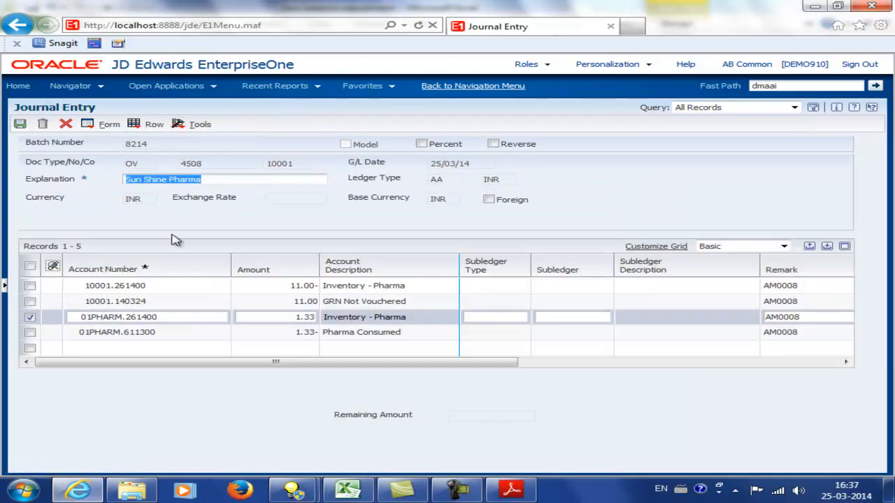
pyautogui.click(30, 317)
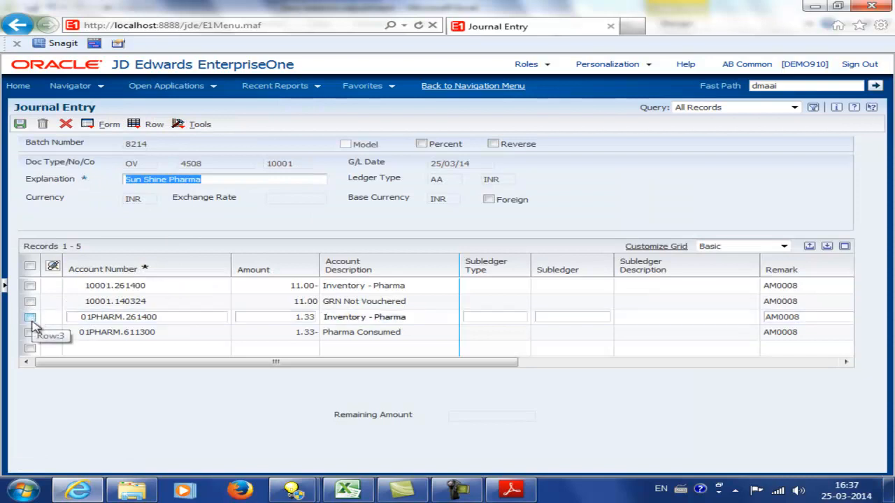
pyautogui.click(30, 333)
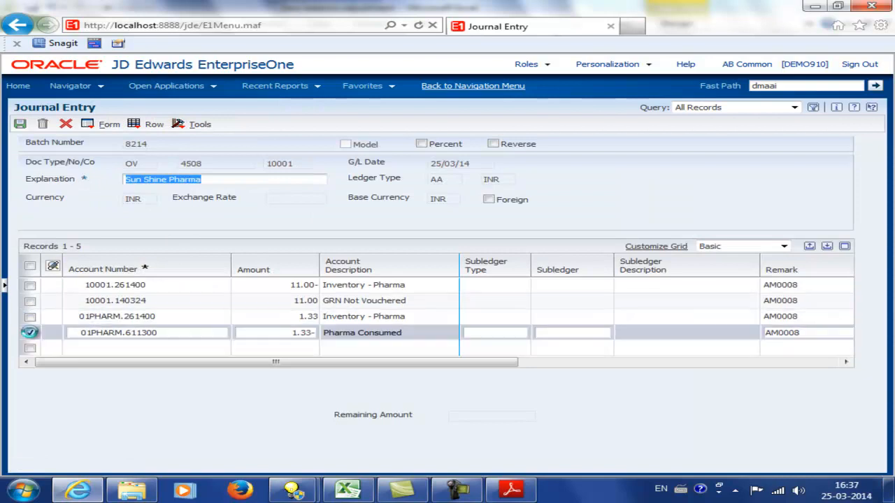
pyautogui.click(349, 490)
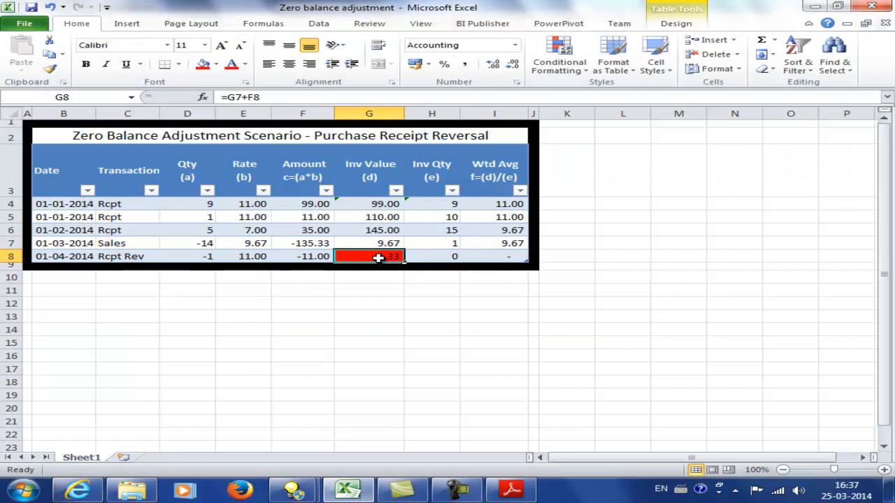
pyautogui.hotkey('alt', 'Tab')
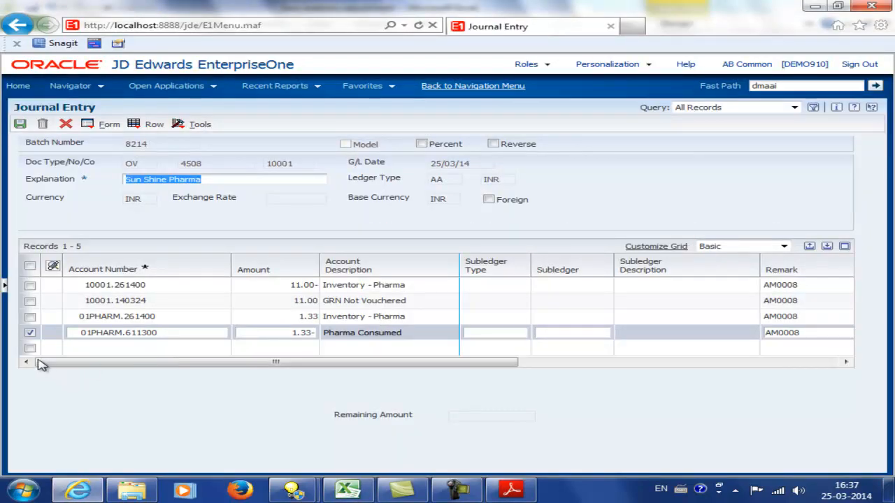
# Close the journal entry with its batch review forms, and exit the AAI 4405 revisions and the AAI list.
pyautogui.click(66, 124)
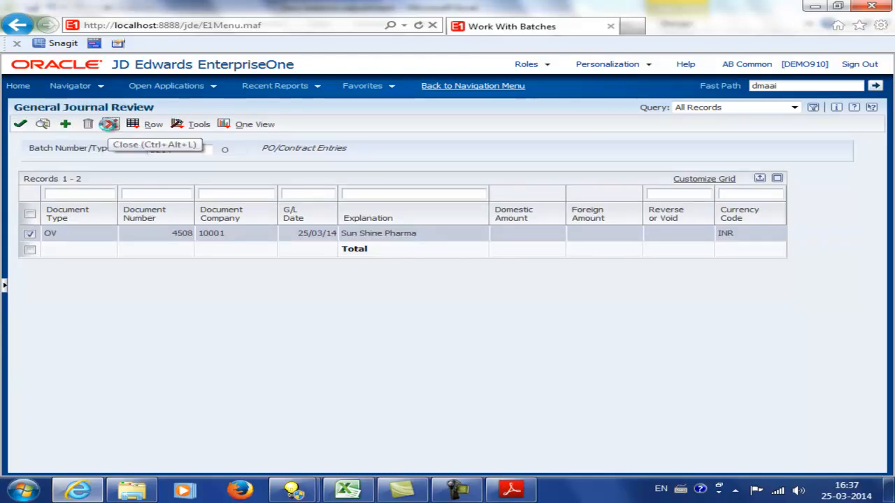
pyautogui.click(110, 124)
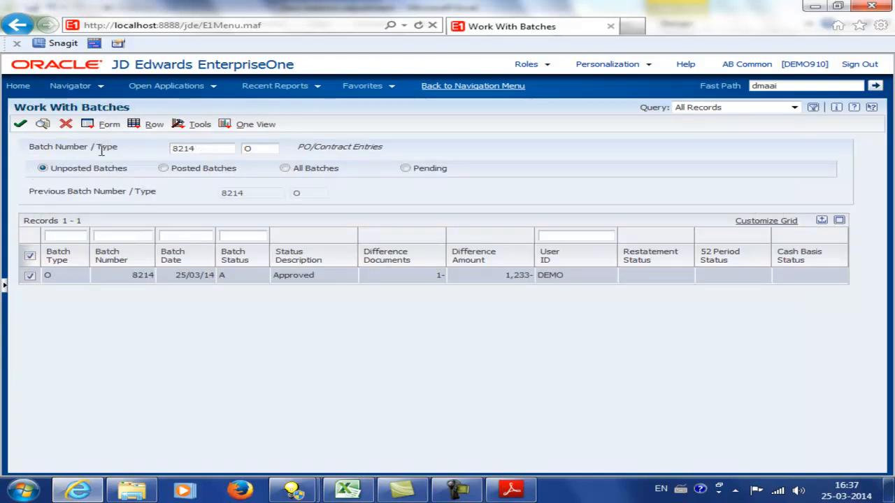
pyautogui.click(65, 125)
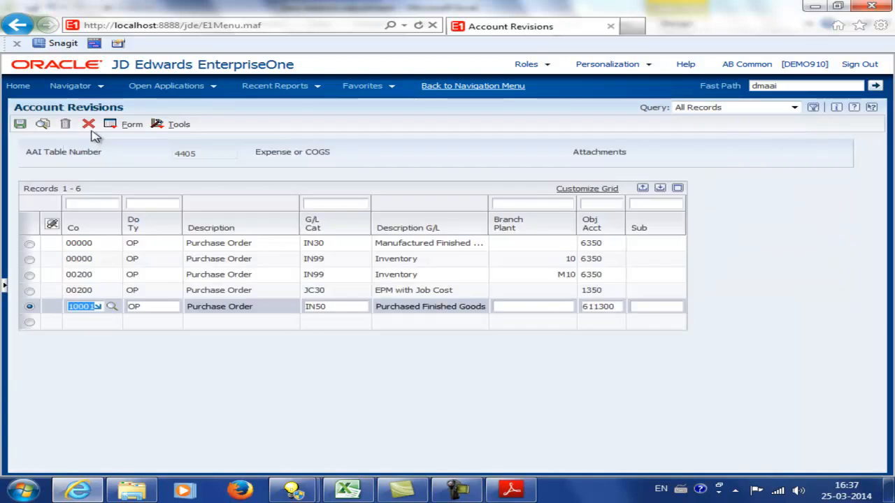
pyautogui.click(88, 125)
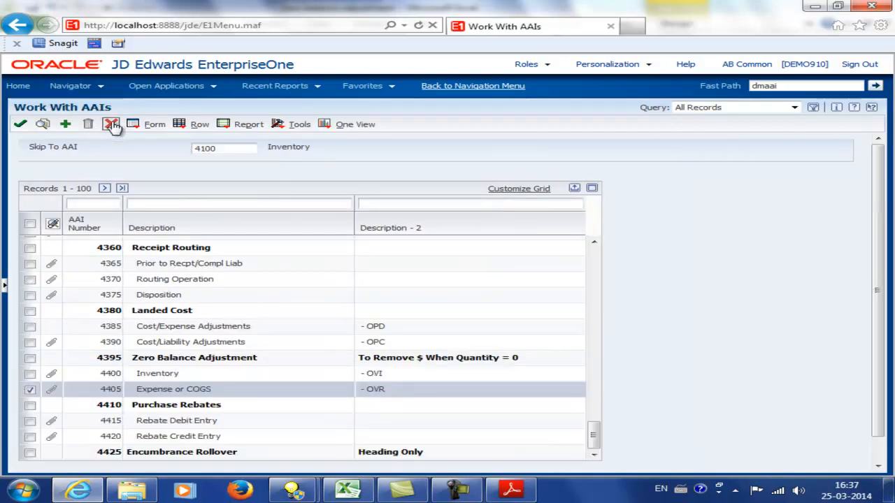
pyautogui.click(110, 124)
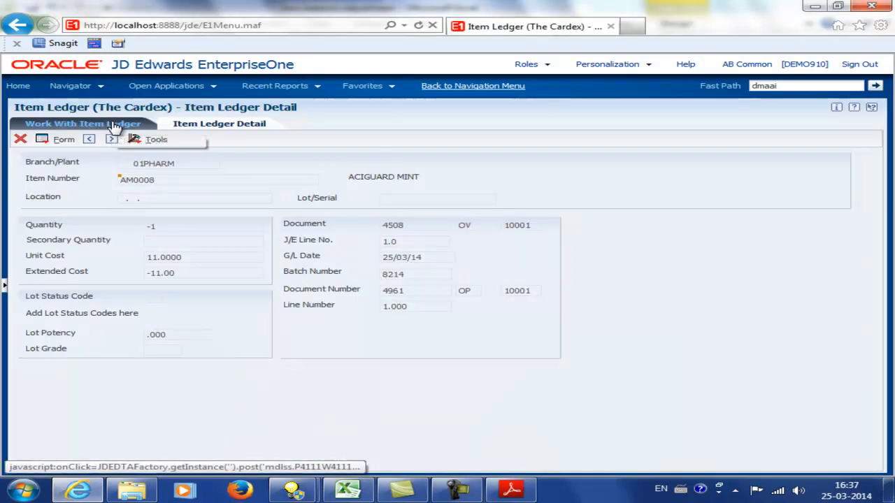
# Leave the item ledger detail, refresh the AM0008 item ledger records, and exit the ledger.
pyautogui.click(22, 140)
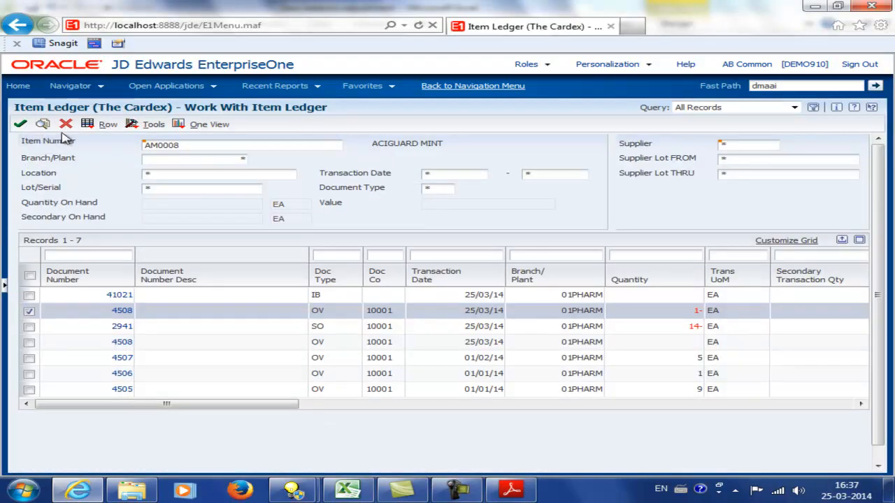
pyautogui.click(44, 125)
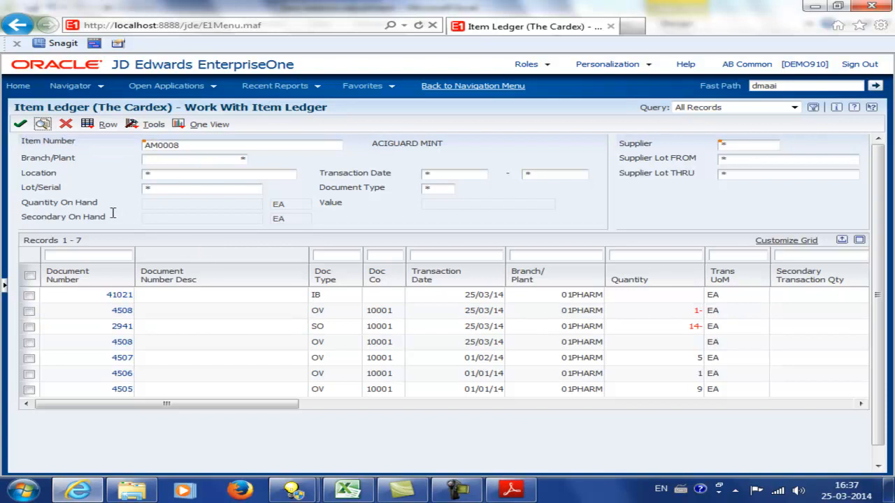
pyautogui.click(66, 126)
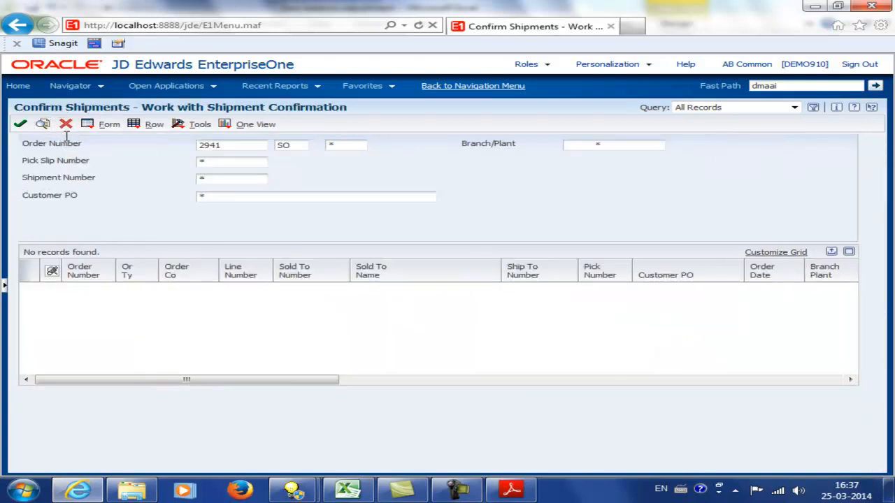
# Close the remaining shipment confirmation, sales order, purchase receipt and purchase order forms.
pyautogui.click(66, 128)
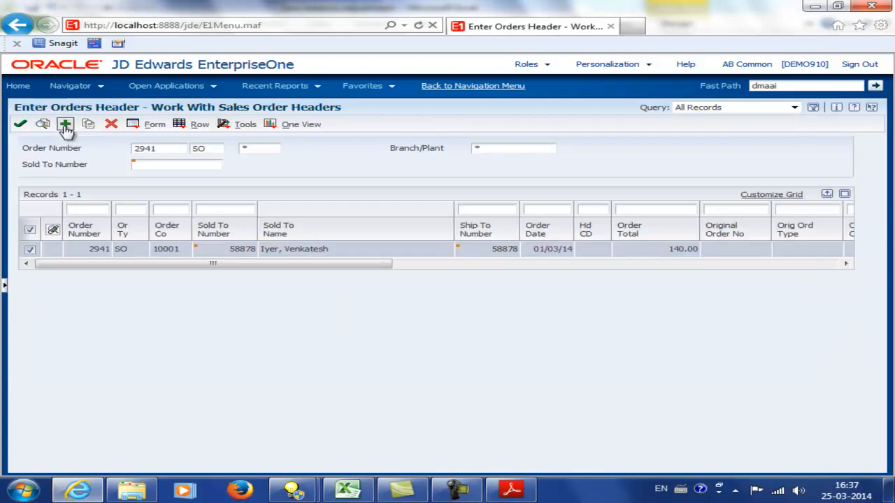
pyautogui.click(111, 124)
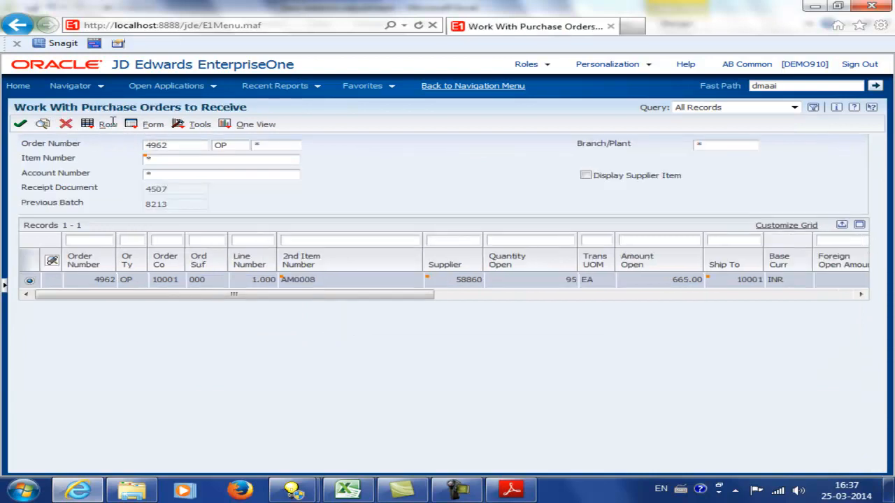
pyautogui.click(66, 126)
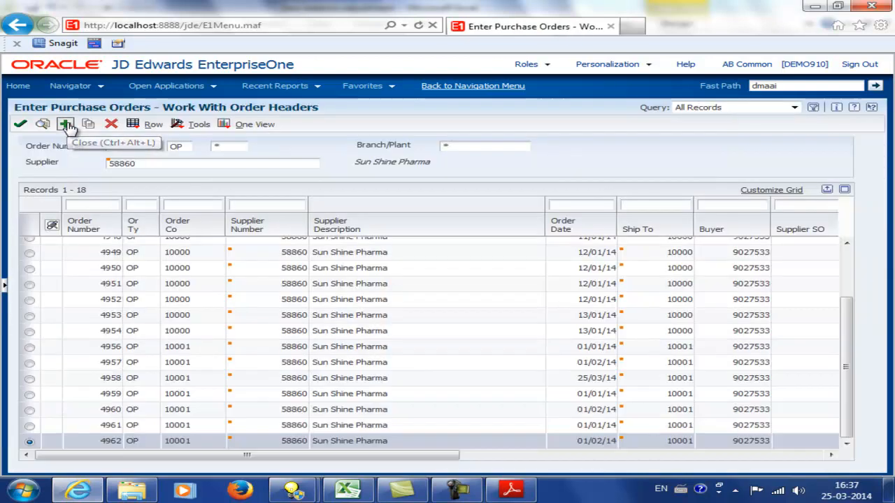
pyautogui.click(111, 124)
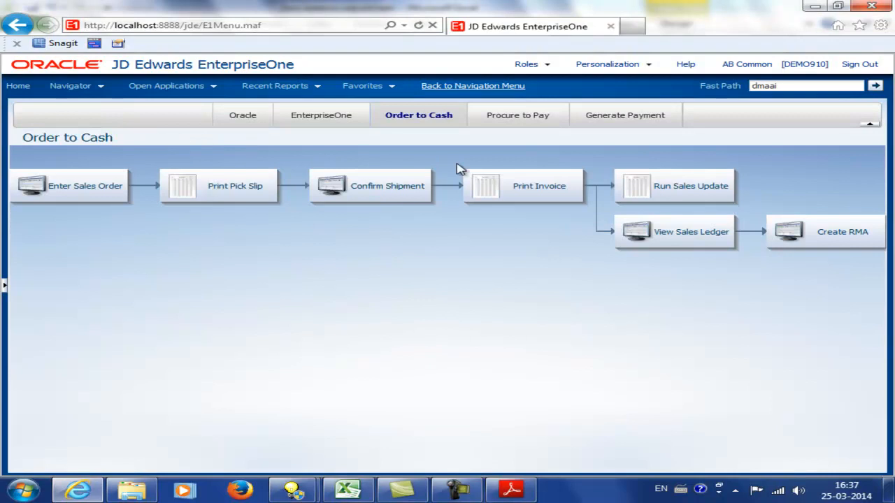
# Switch to the Zero balance adjustment workbook in Excel and review the purchase receipt reversal scenario.
pyautogui.click(344, 489)
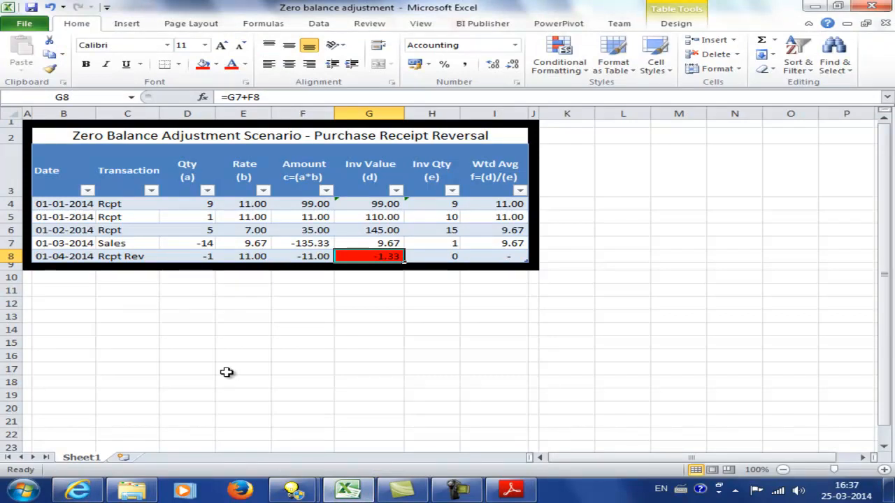
pyautogui.click(456, 491)
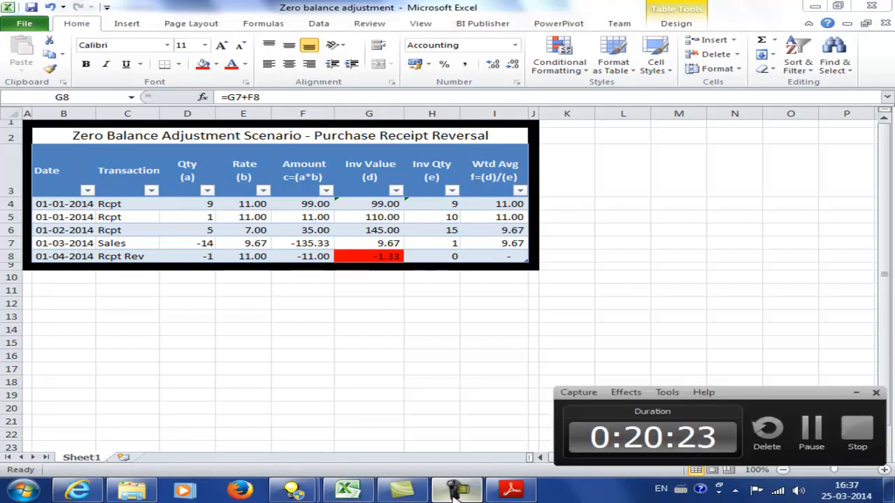